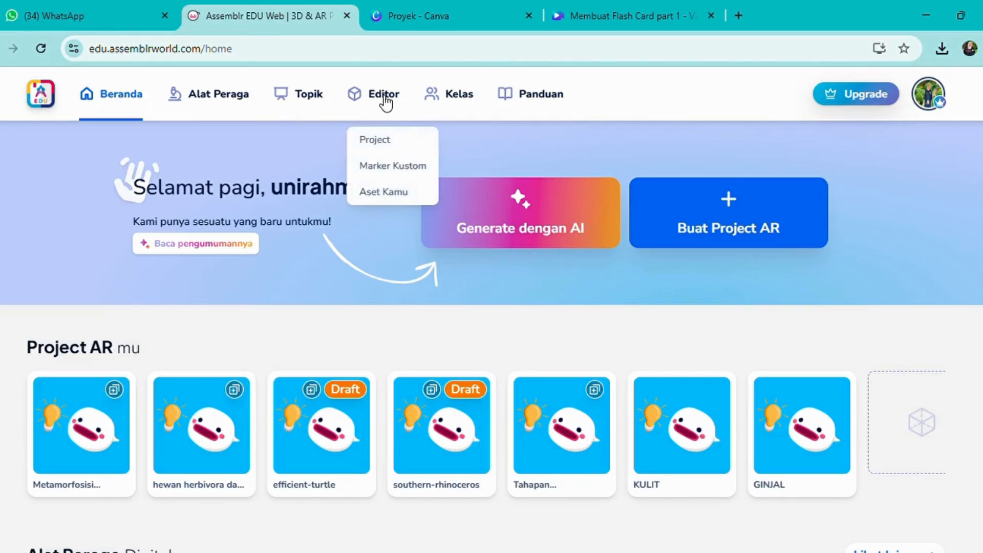
Go to the editor's project page and start a new AR project with the Default Editor.
left_click(385, 102)
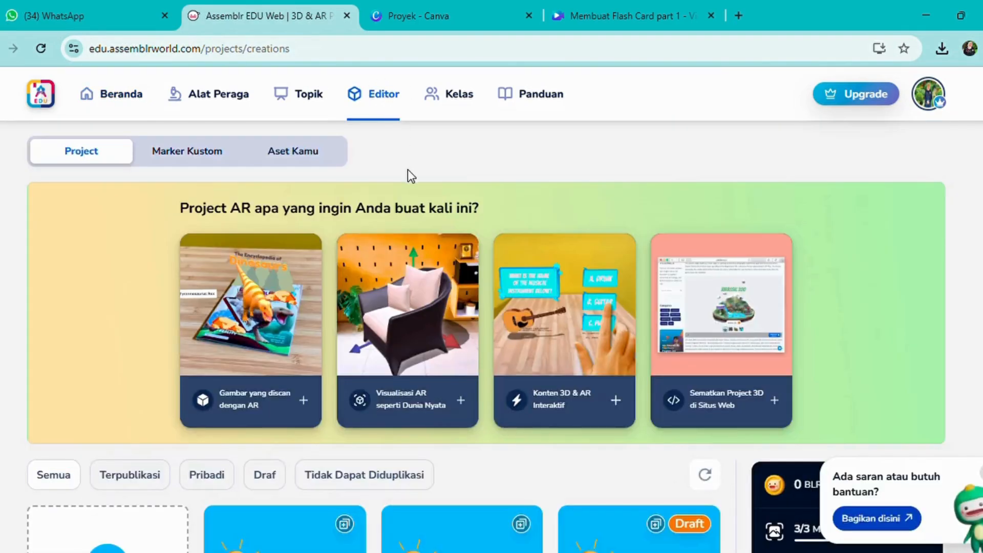
scroll(481, 245, "down", 5)
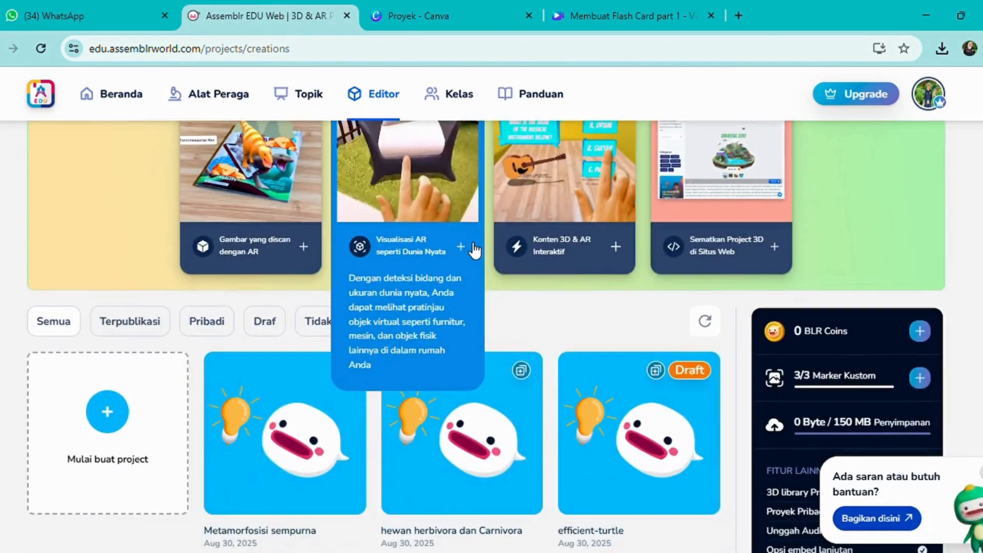
scroll(474, 252, "down", 1)
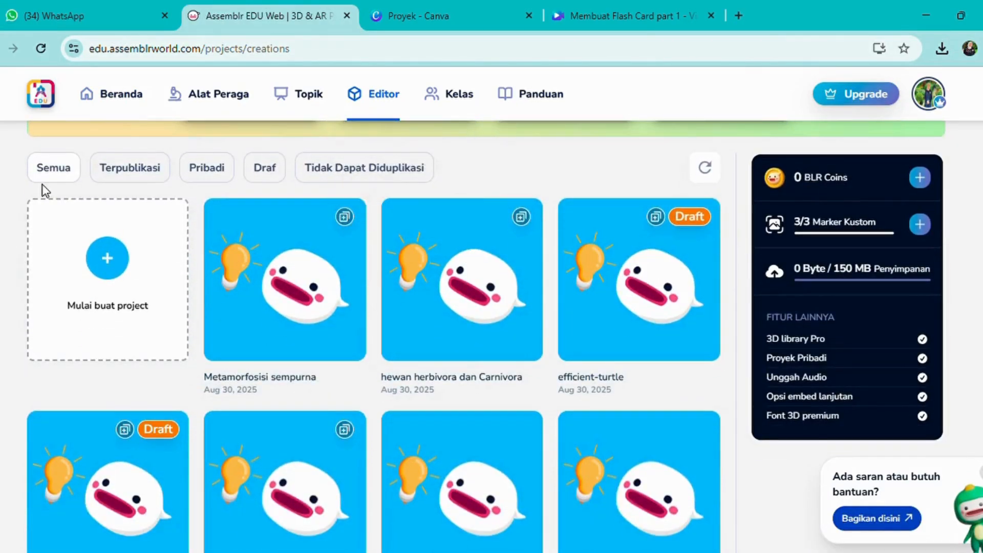
scroll(74, 185, "up", 2)
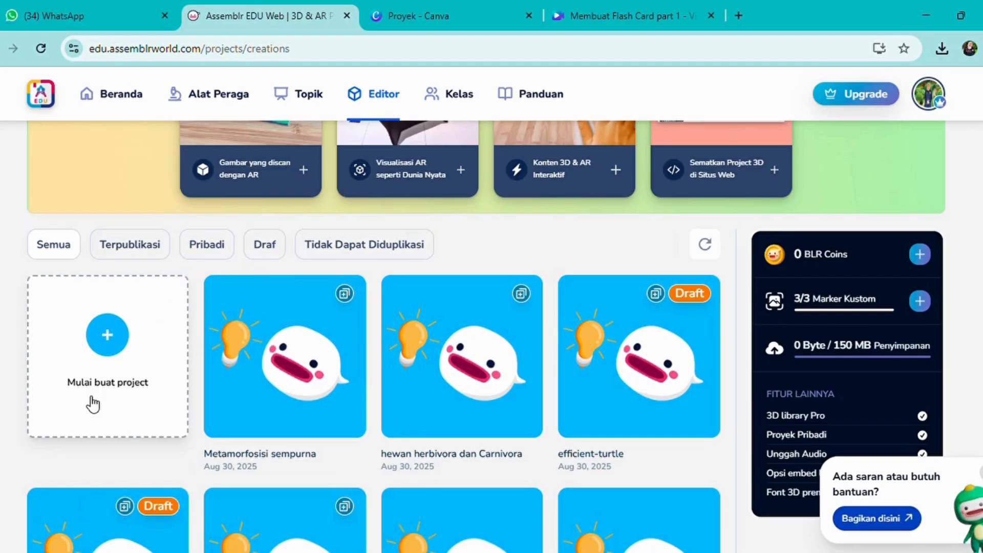
left_click(107, 335)
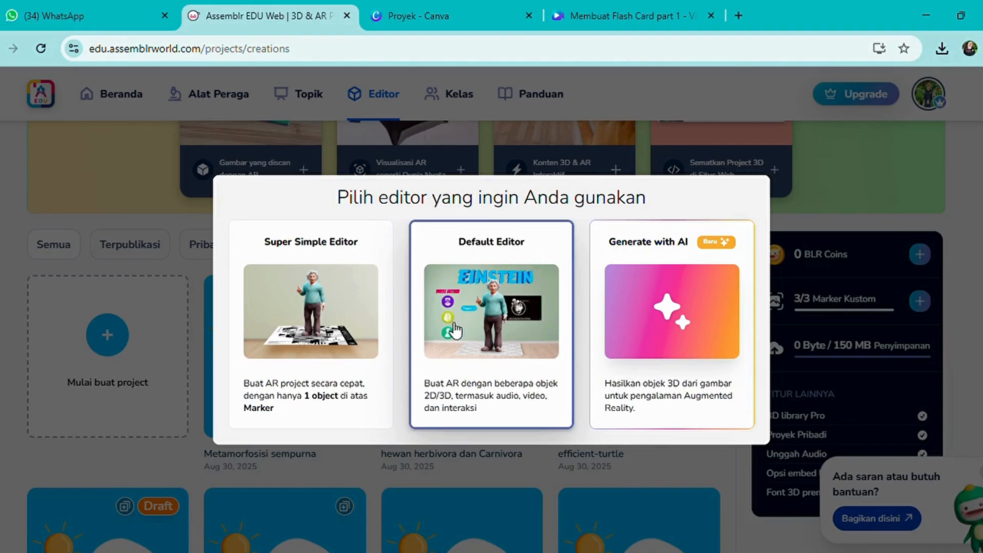
left_click(491, 311)
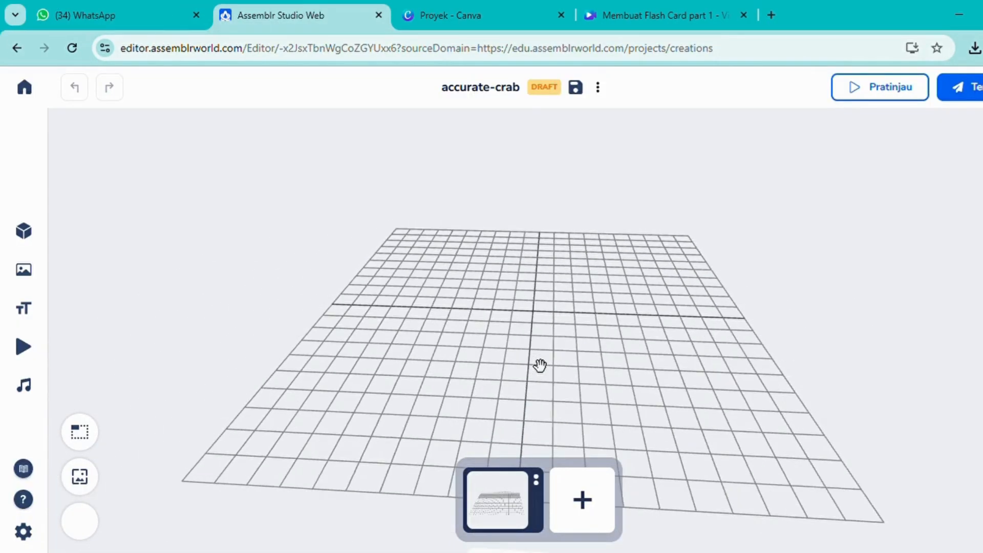
left_click_drag(540, 365, 442, 405)
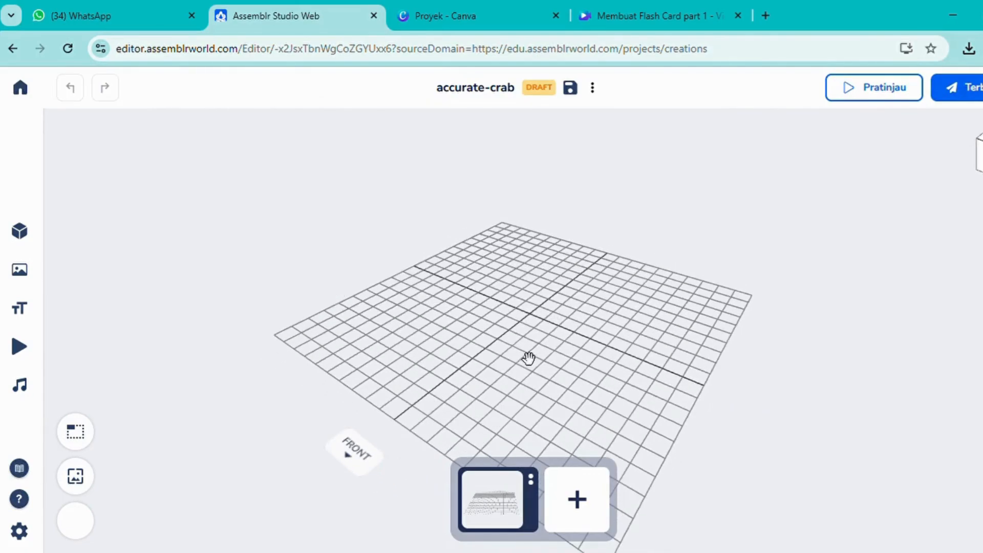
mouse_move(529, 359)
left_mouse_down()
mouse_move(577, 370)
mouse_move(592, 357)
mouse_move(523, 357)
left_mouse_up()
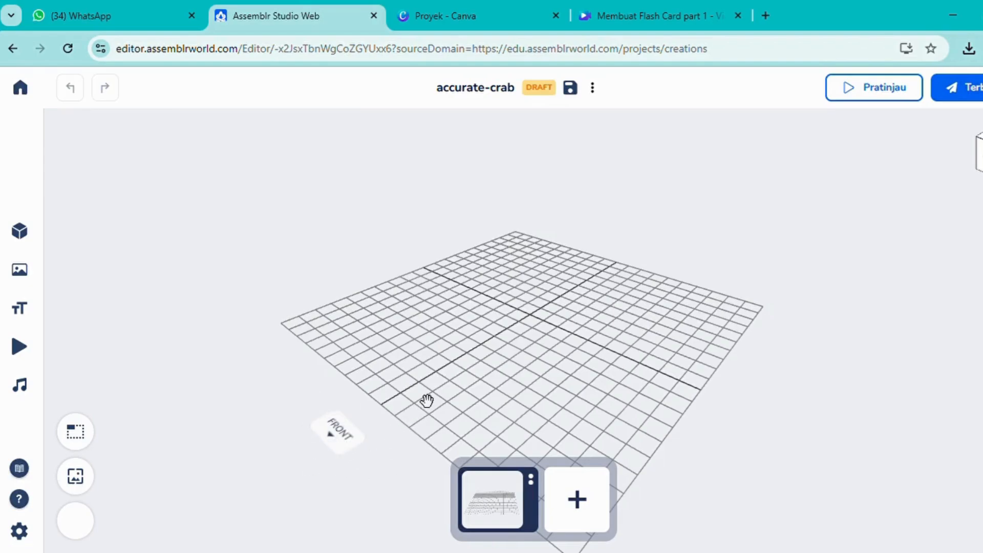
left_click_drag(427, 401, 480, 412)
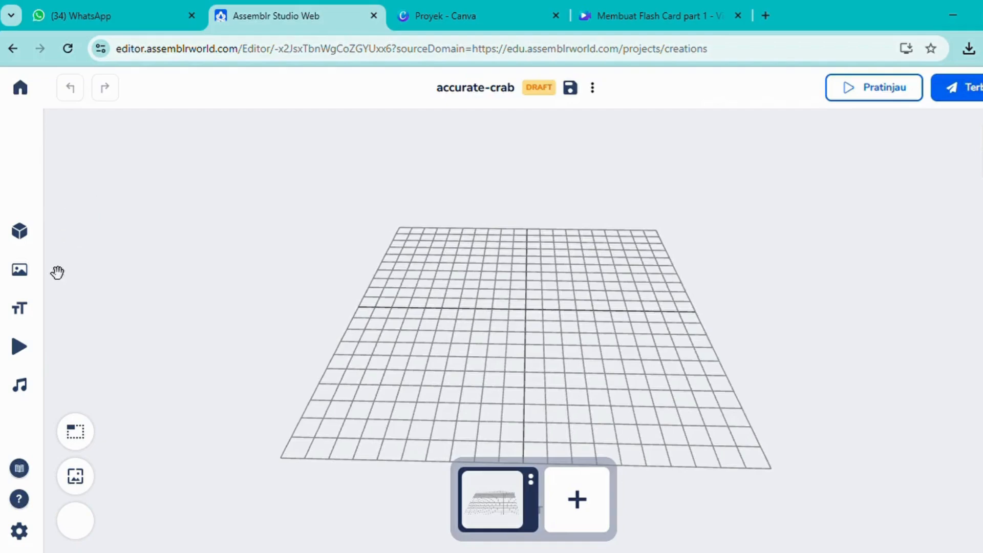
Add the Egg model from the owned Life Cycle Of A Butterfly bundle in the 3D library to the scene.
mouse_move(33, 243)
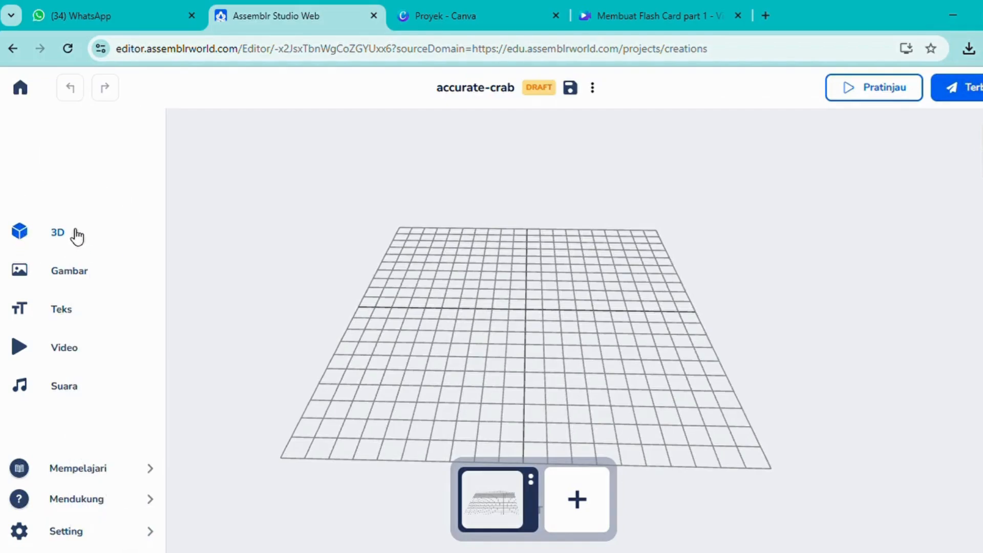
left_click(58, 235)
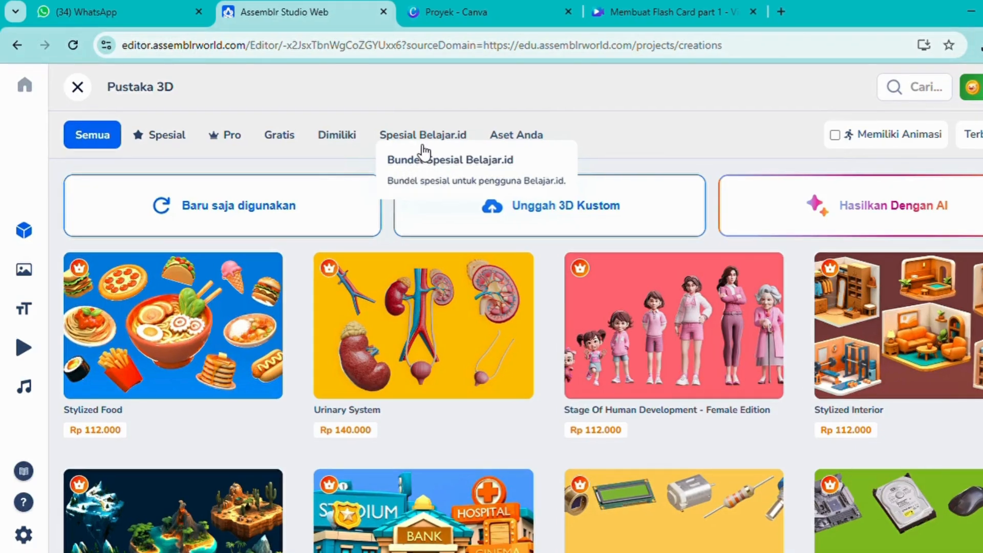
left_click(342, 135)
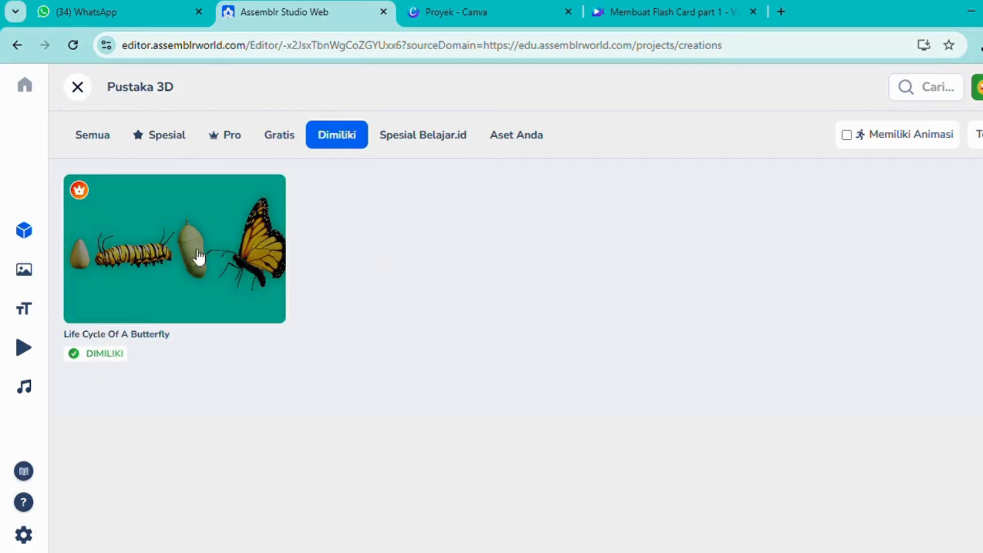
left_click(146, 259)
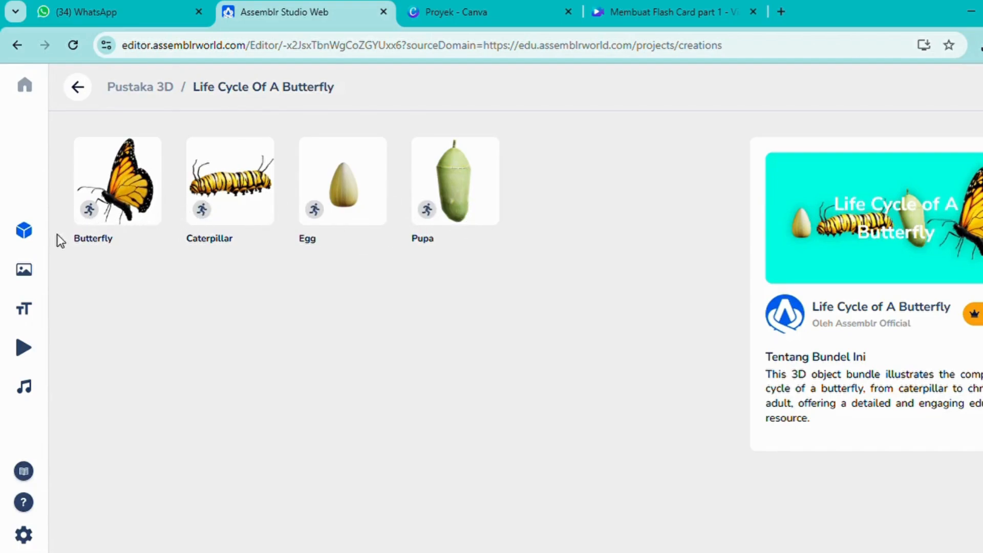
mouse_move(48, 241)
left_click(354, 203)
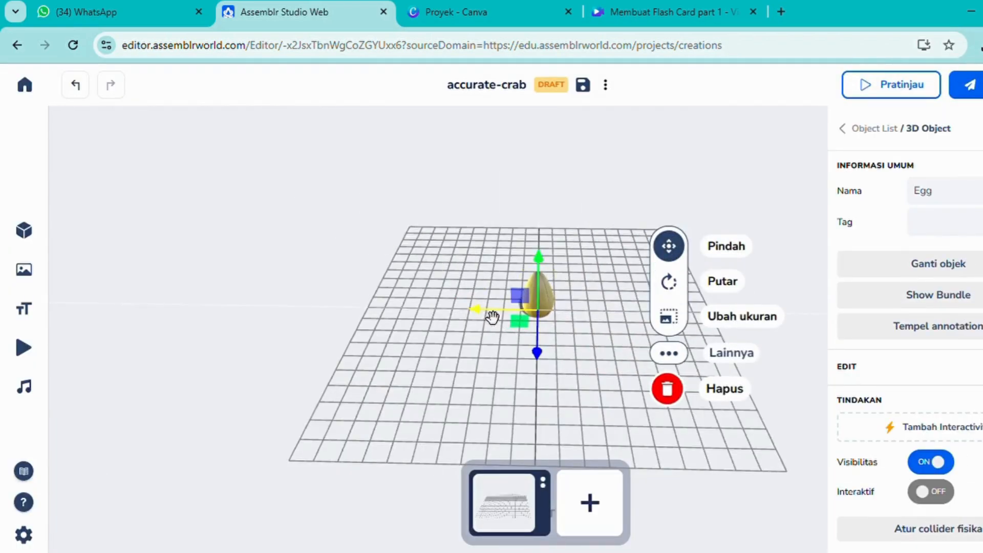
Move the egg to the left side of the grid and adjust its height so it rests on the grid.
left_click_drag(495, 320, 409, 316)
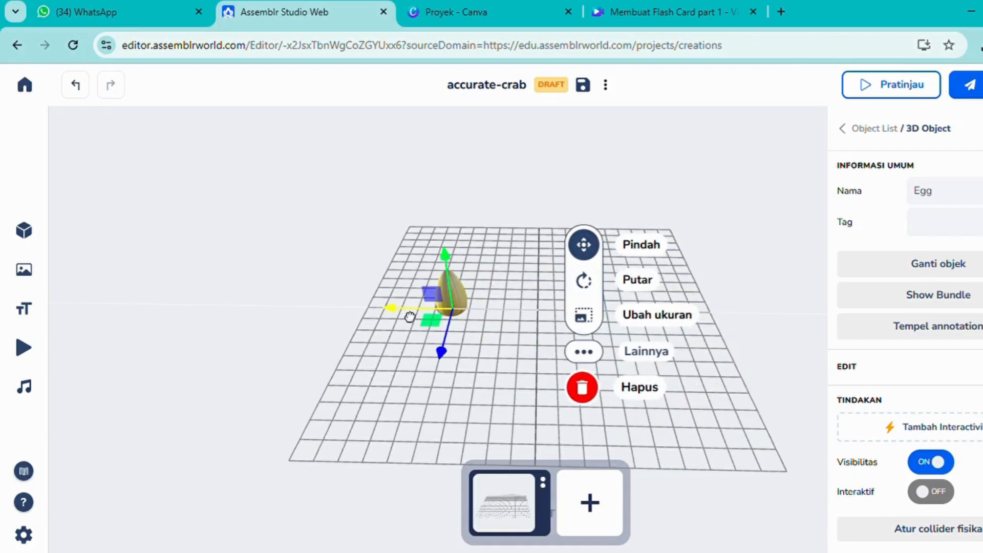
left_click_drag(346, 307, 369, 271)
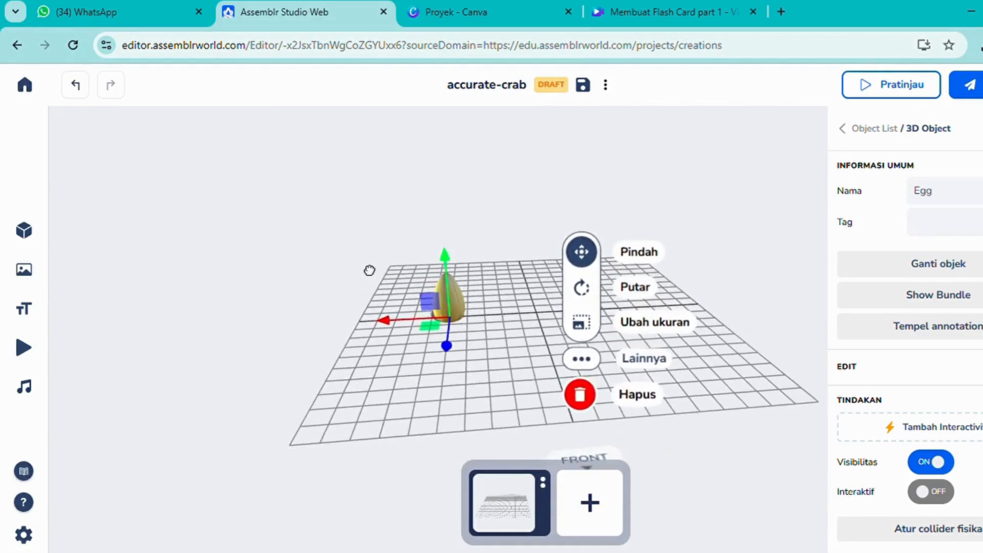
left_click(398, 336)
left_click_drag(634, 245, 546, 243)
left_click(459, 313)
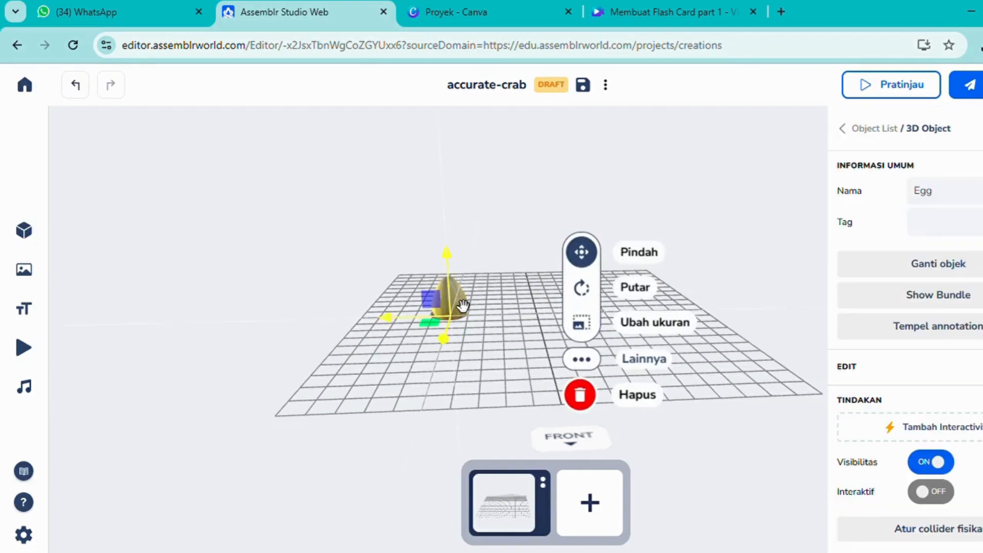
left_click_drag(459, 268, 459, 265)
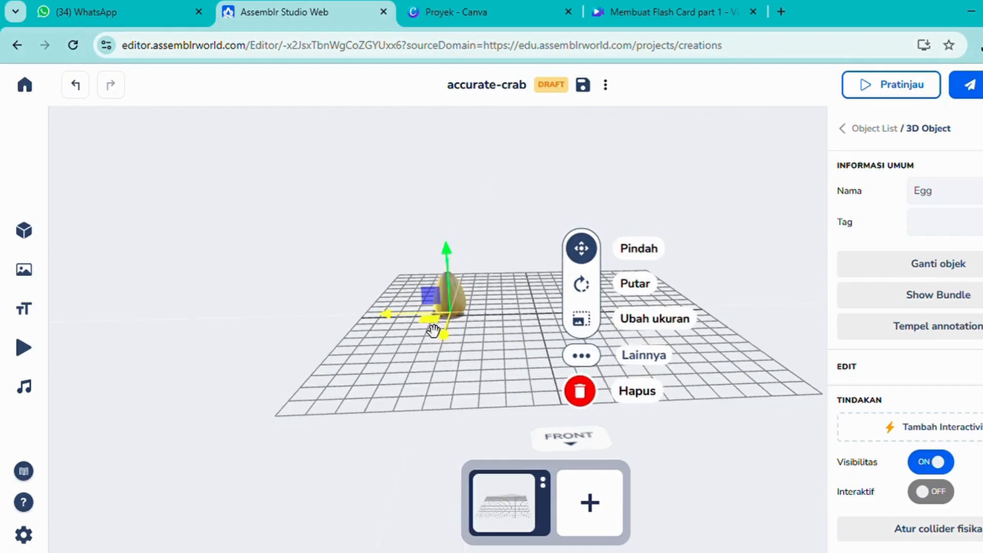
left_click_drag(416, 328, 401, 328)
mouse_move(436, 234)
left_mouse_down()
mouse_move(452, 204)
mouse_move(445, 226)
mouse_move(534, 255)
mouse_move(448, 248)
left_mouse_up()
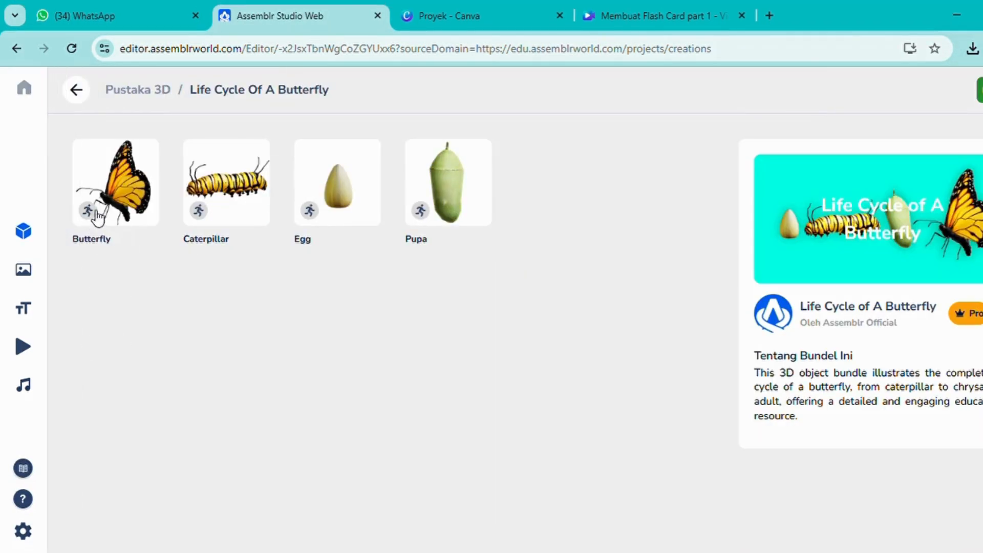
Add the Butterfly model from the same bundle and move it to the right side of the grid, past the pupa.
left_click(130, 193)
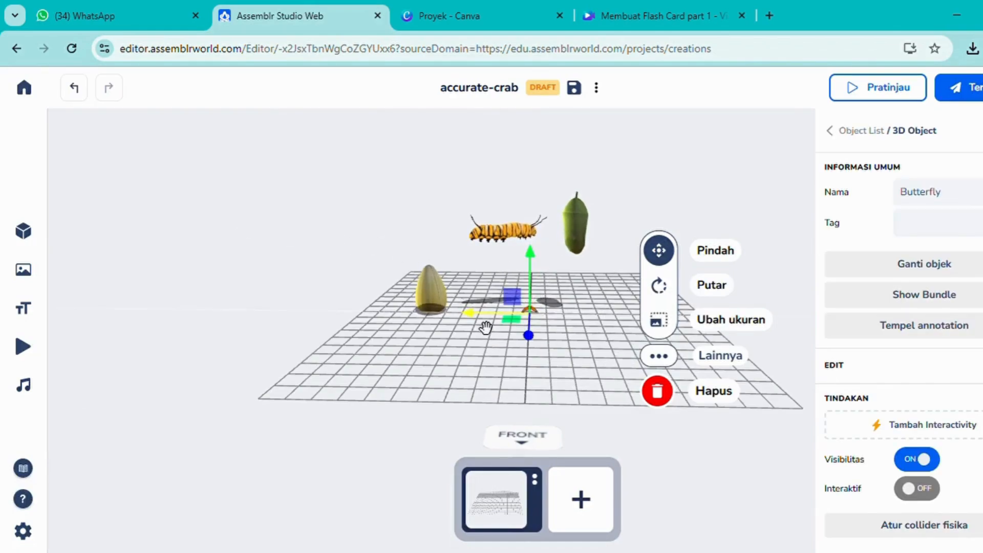
left_click_drag(485, 313, 587, 329)
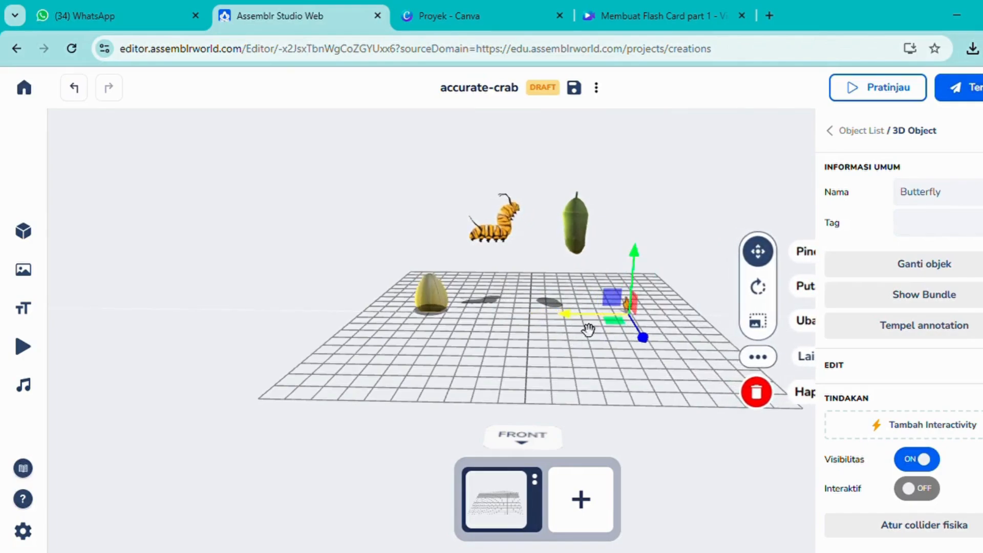
Raise the butterfly slightly above the grid and enlarge it to roughly match the other life-cycle models.
left_click(758, 321)
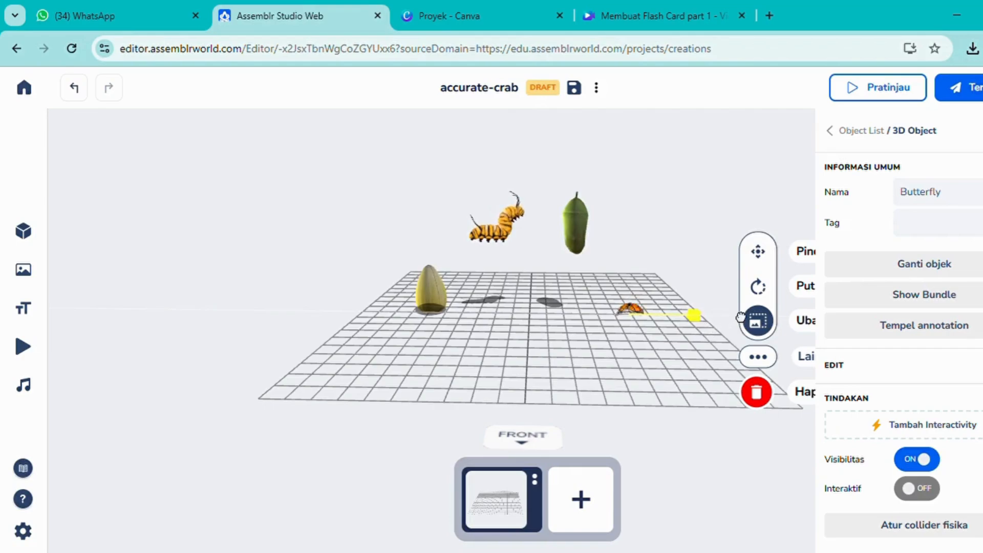
left_click(758, 252)
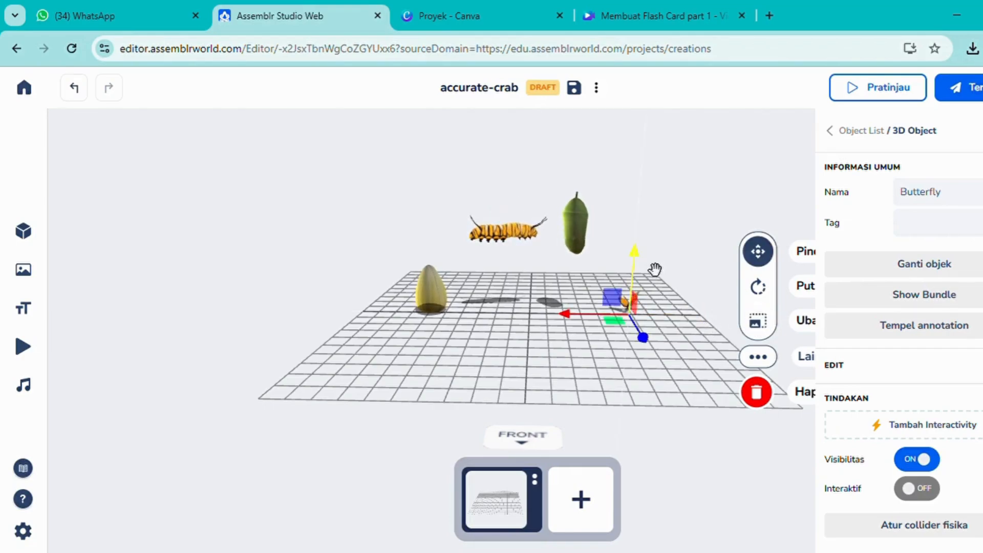
left_click_drag(631, 210, 686, 204)
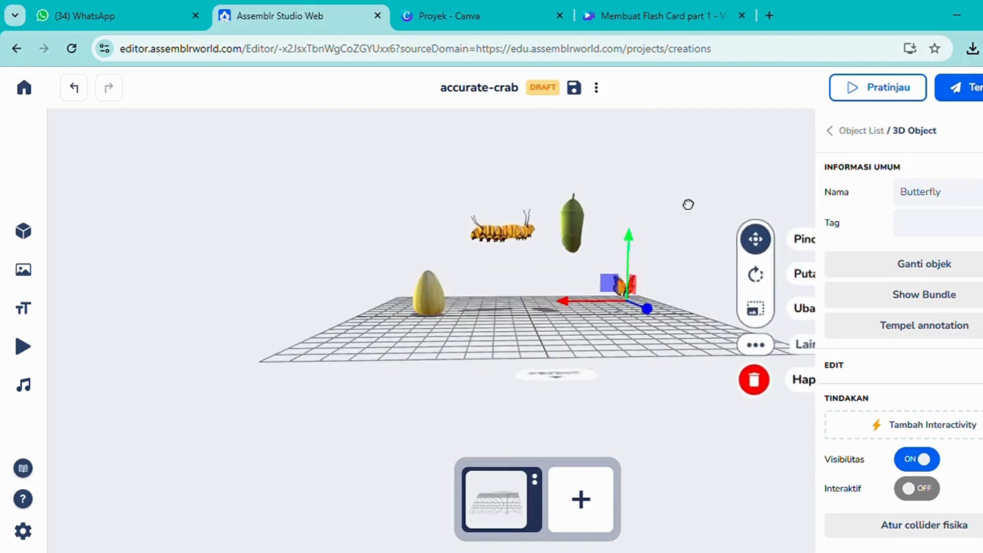
left_click(752, 312)
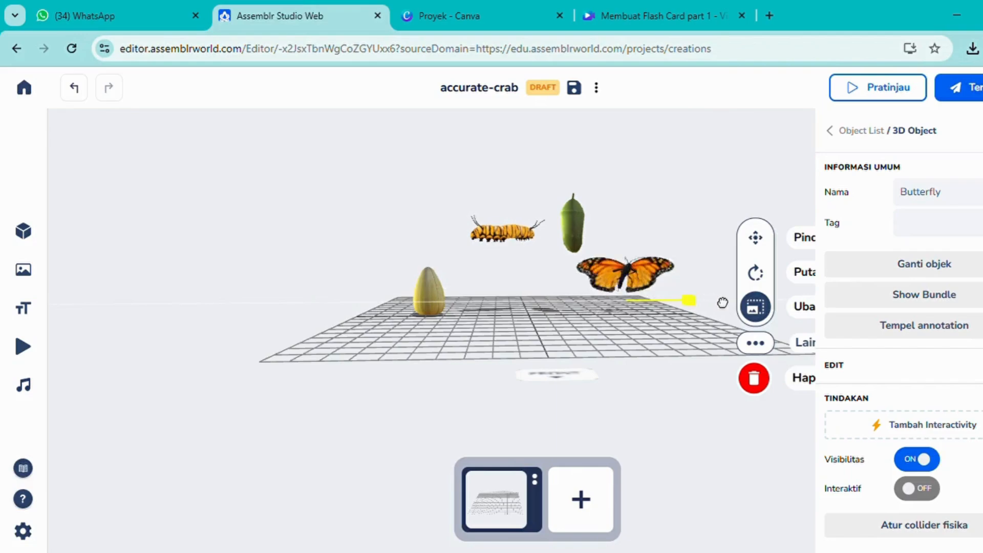
left_click_drag(689, 204, 693, 223)
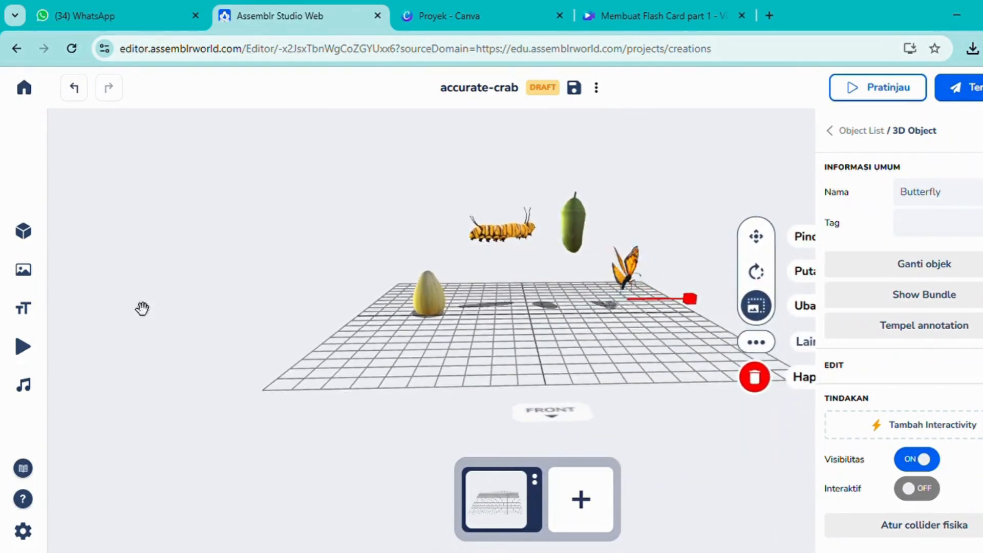
Start a new 3D text object and enter "Siklus Metamorfosis" with "Sempurna" on a second line.
mouse_move(44, 302)
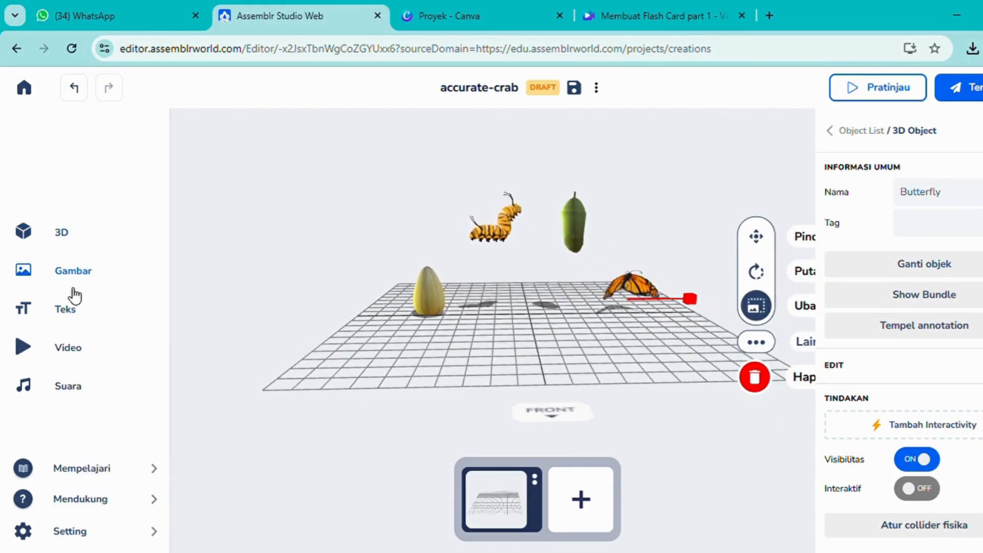
left_click(67, 310)
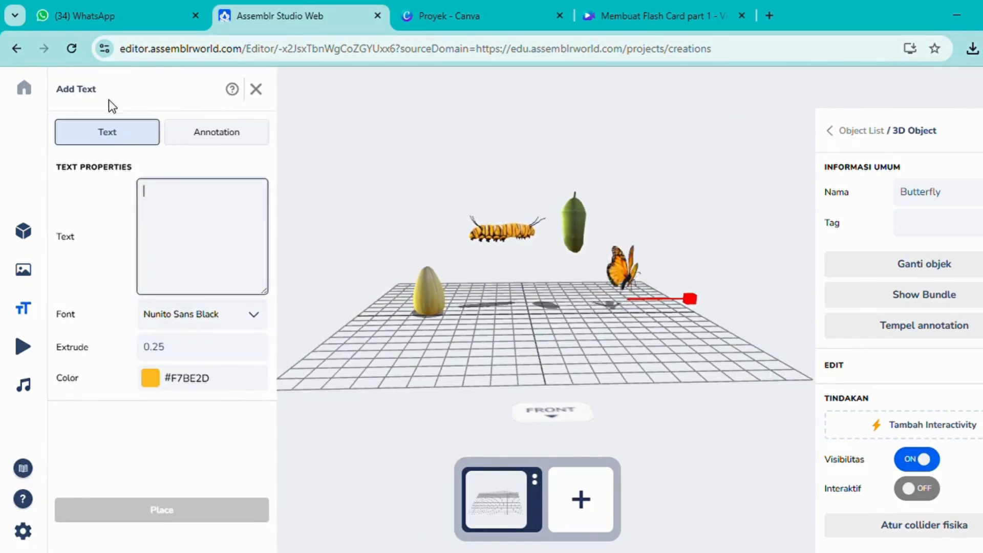
left_click(113, 142)
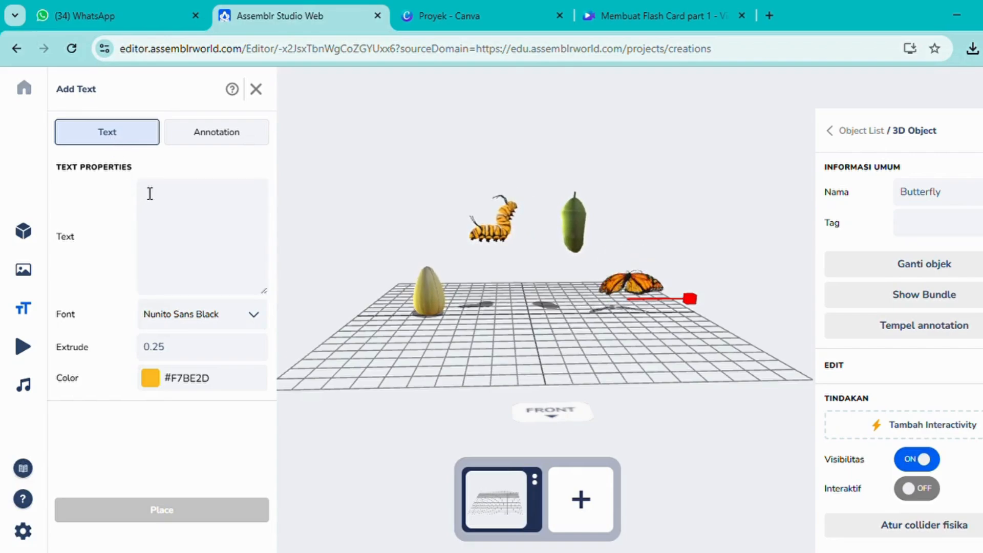
left_click(167, 207)
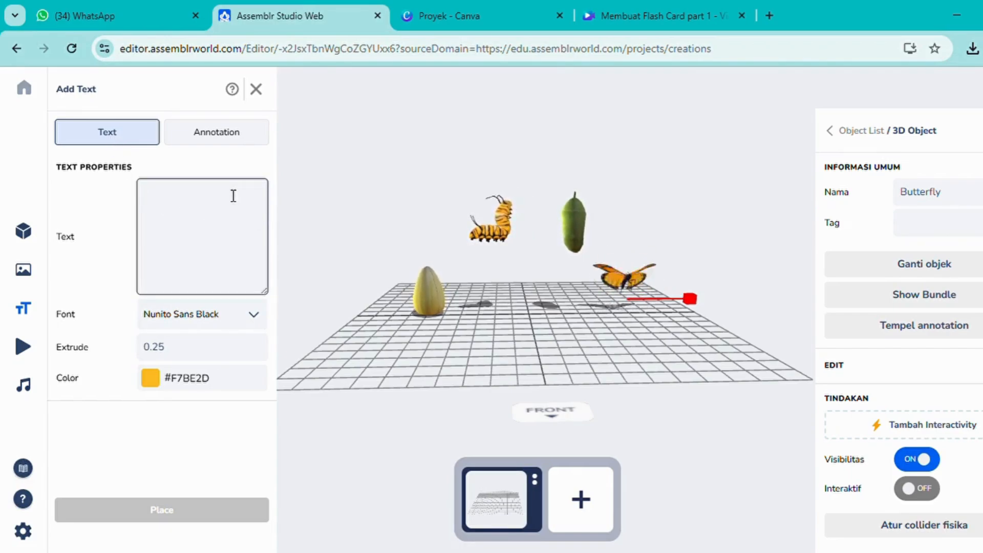
type("siklus ")
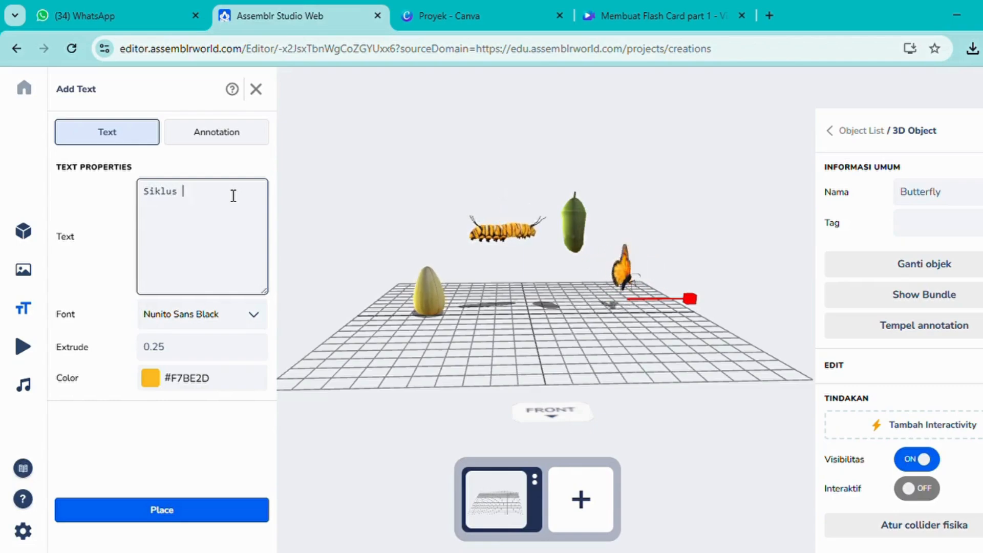
type("Metamo")
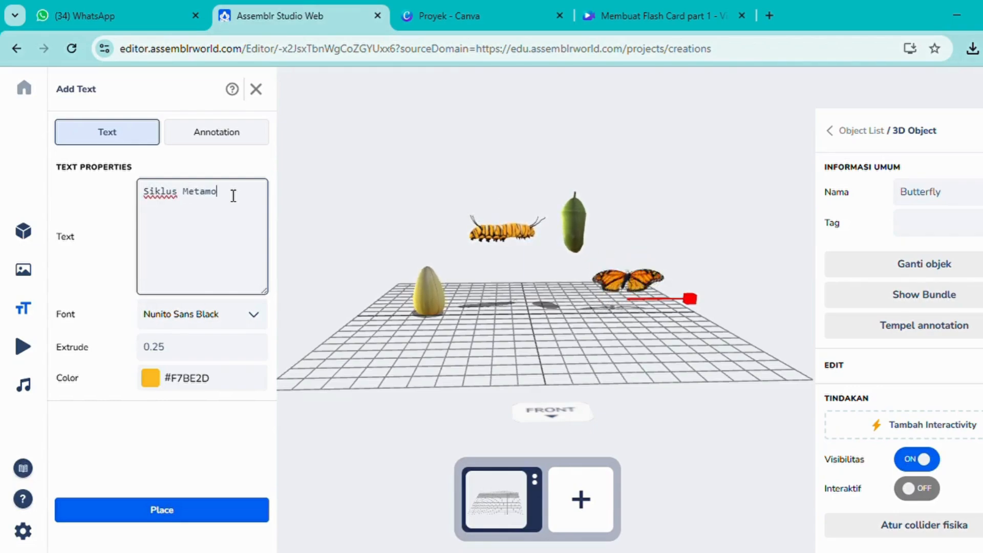
type("rfosis")
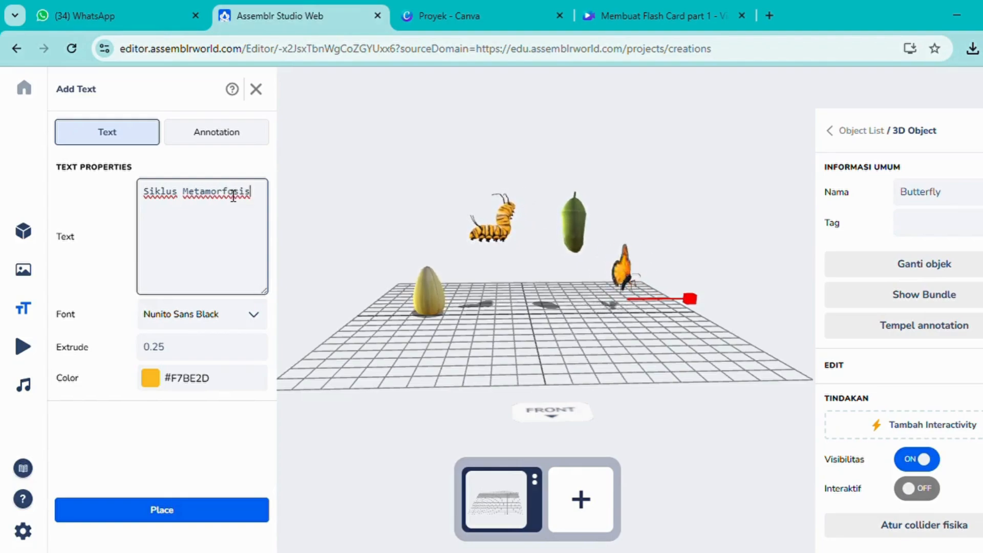
key("Return")
type("Sempu")
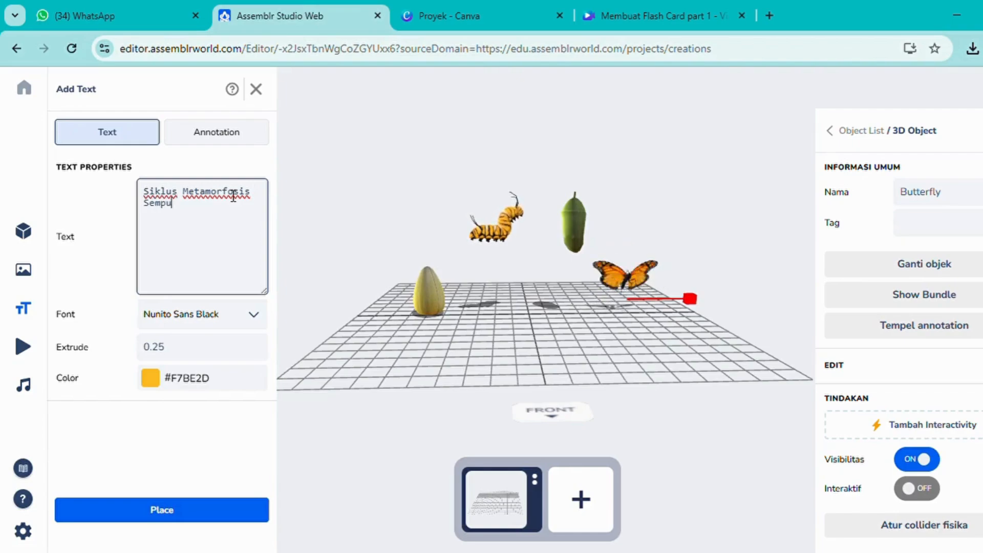
type("rna")
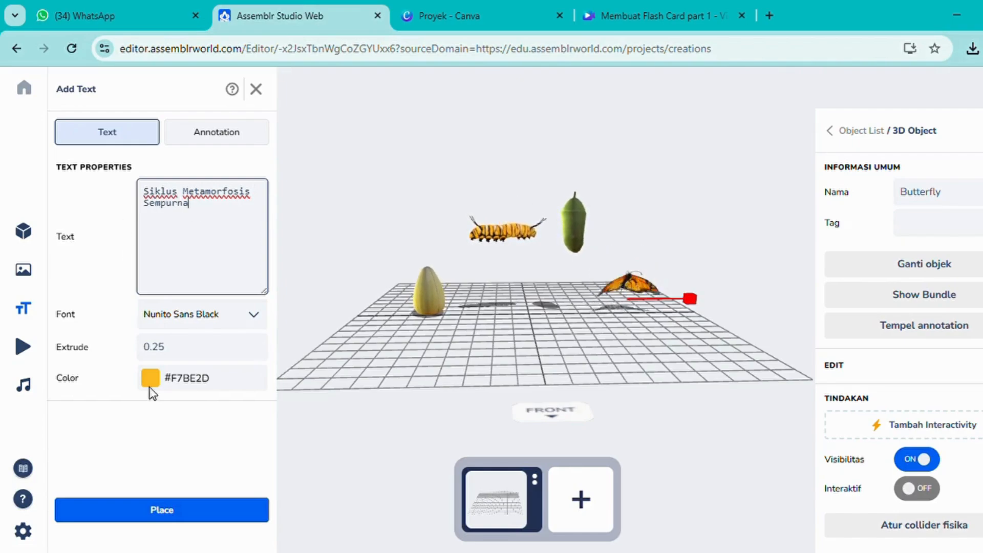
Set the new text's font to Carter One.
left_click(254, 314)
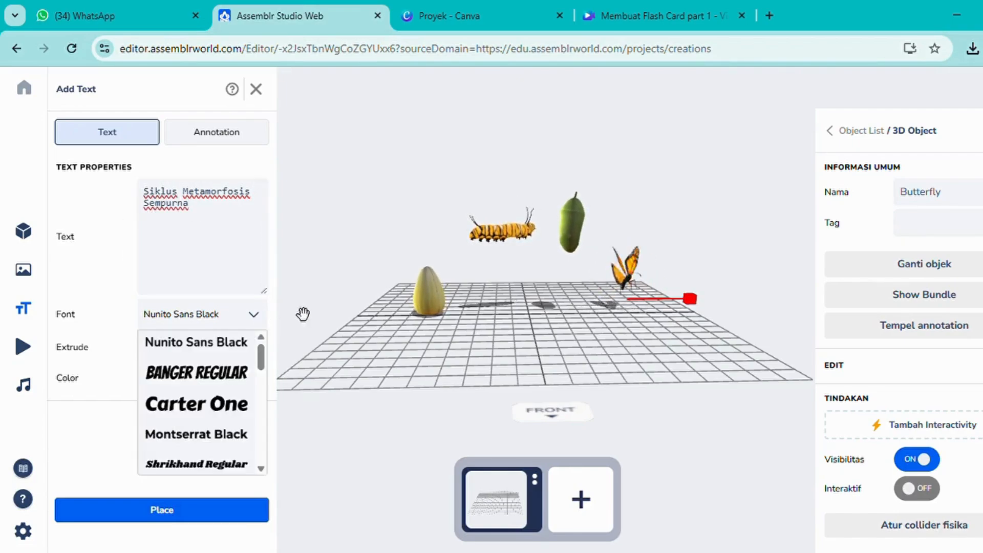
left_click(256, 316)
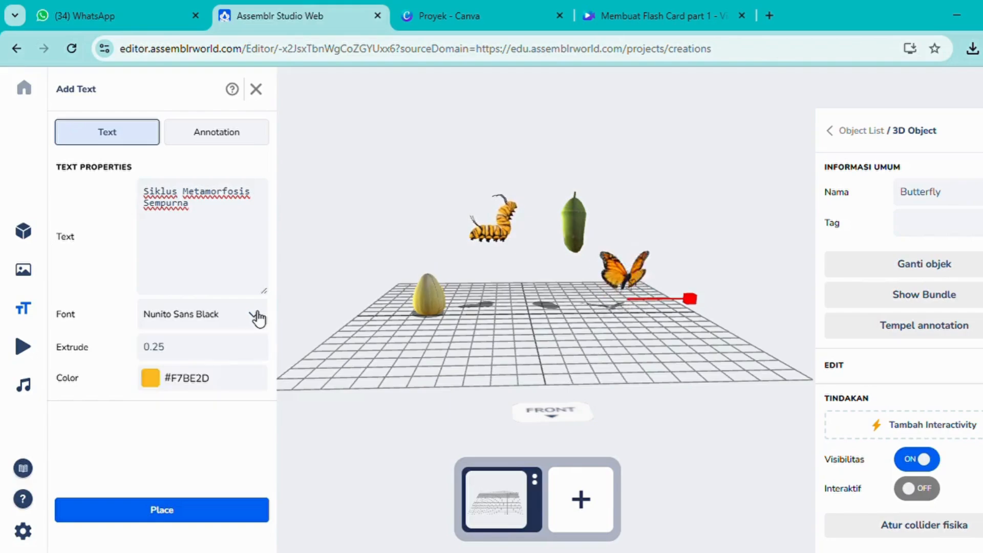
left_click(259, 315)
left_click(230, 403)
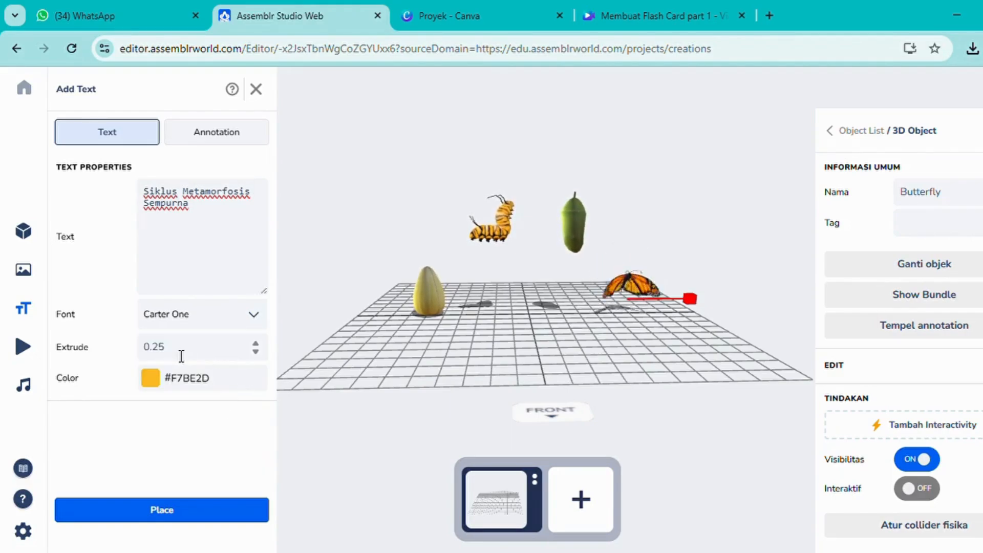
Color the text bright red (#f21e0d) and place it in the scene.
left_click(153, 383)
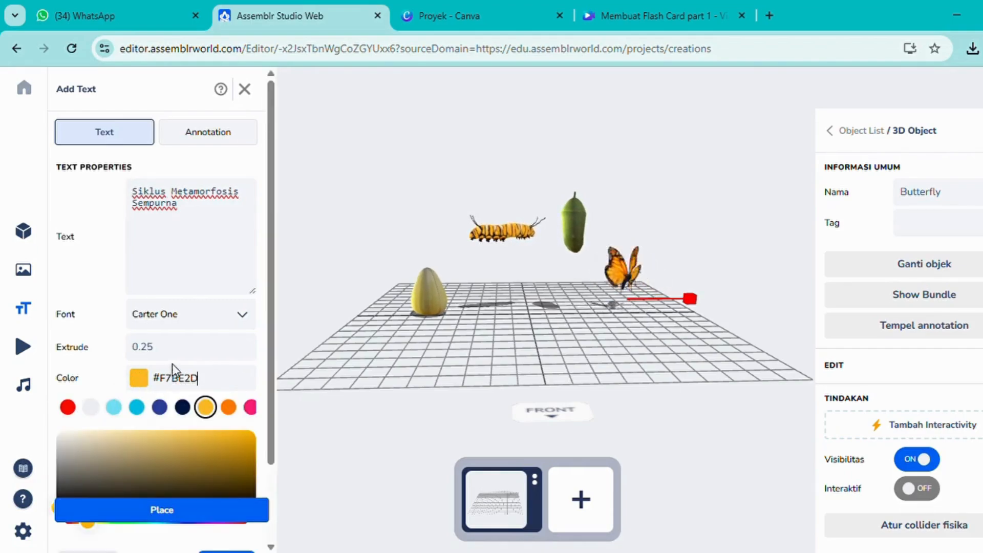
scroll(177, 364, "down", 2)
left_click(75, 427)
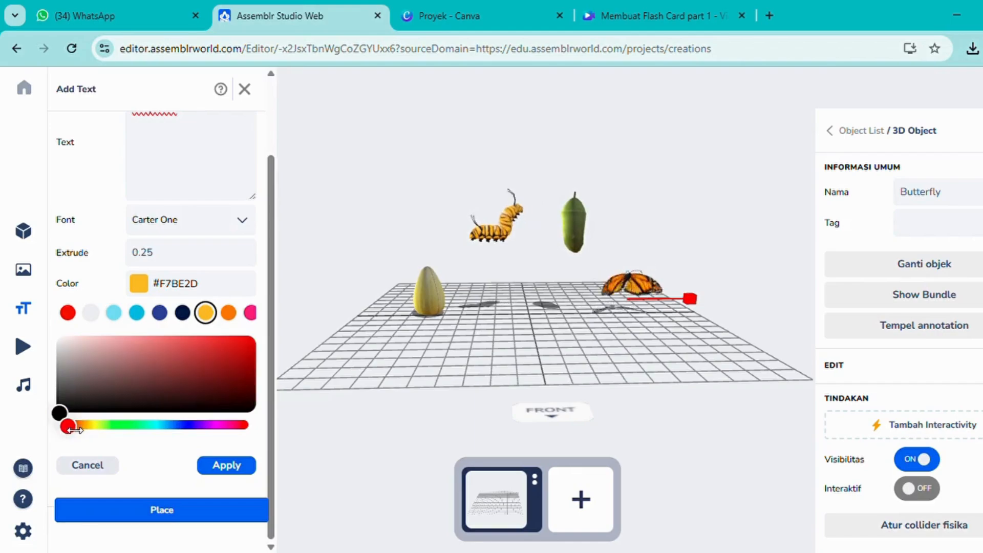
left_click(247, 341)
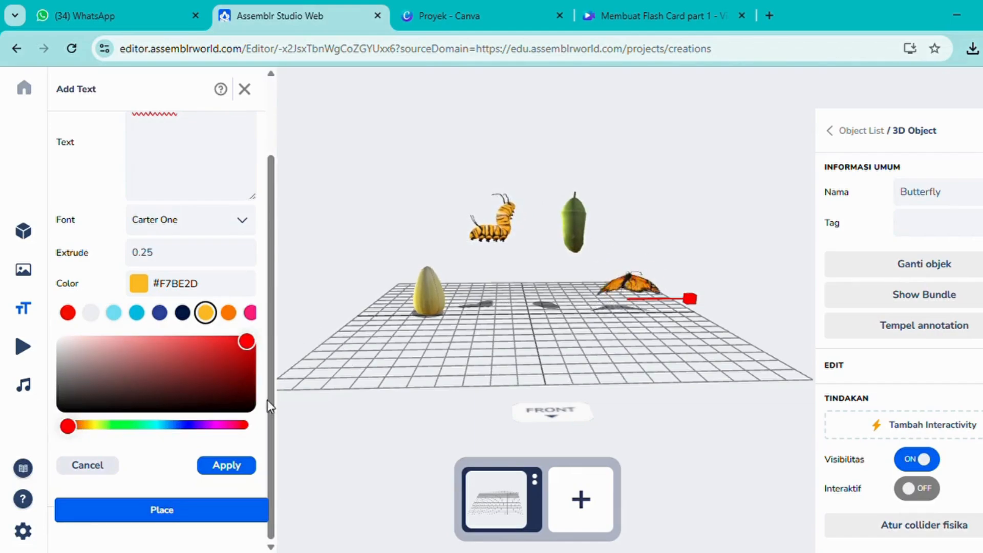
left_click(235, 465)
left_click(165, 510)
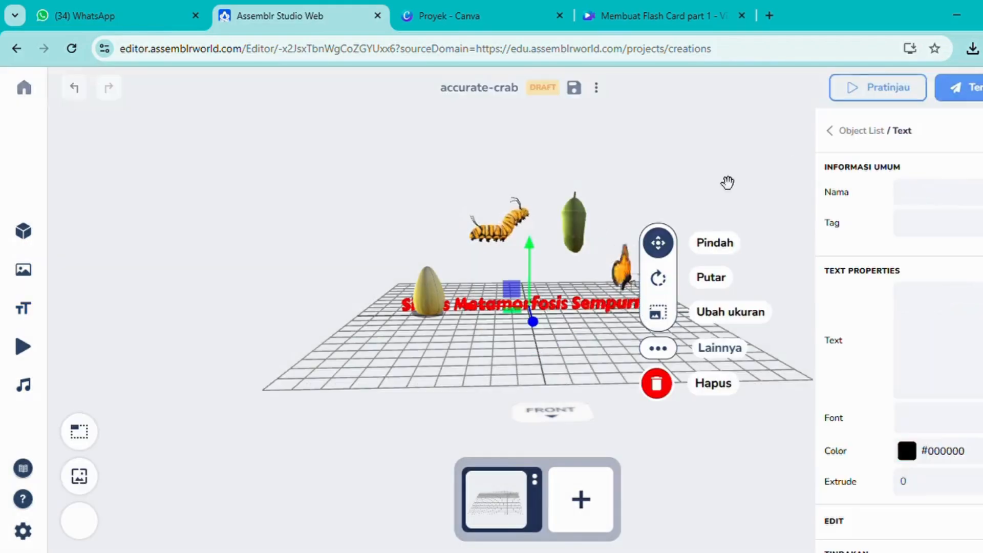
Enlarge the red title text so it spans most of the grid's width.
left_click_drag(727, 169, 419, 307)
left_click_drag(367, 198, 393, 195)
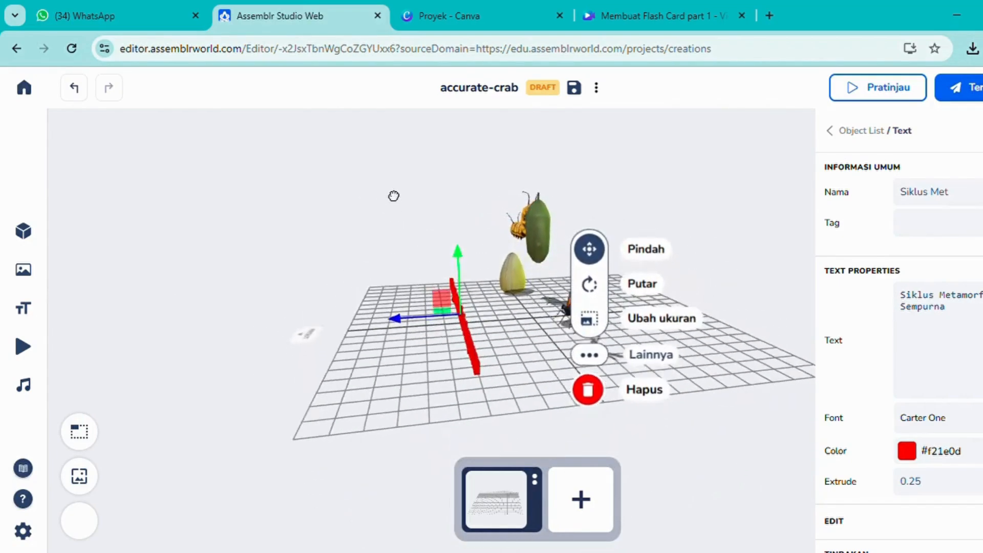
left_click(593, 326)
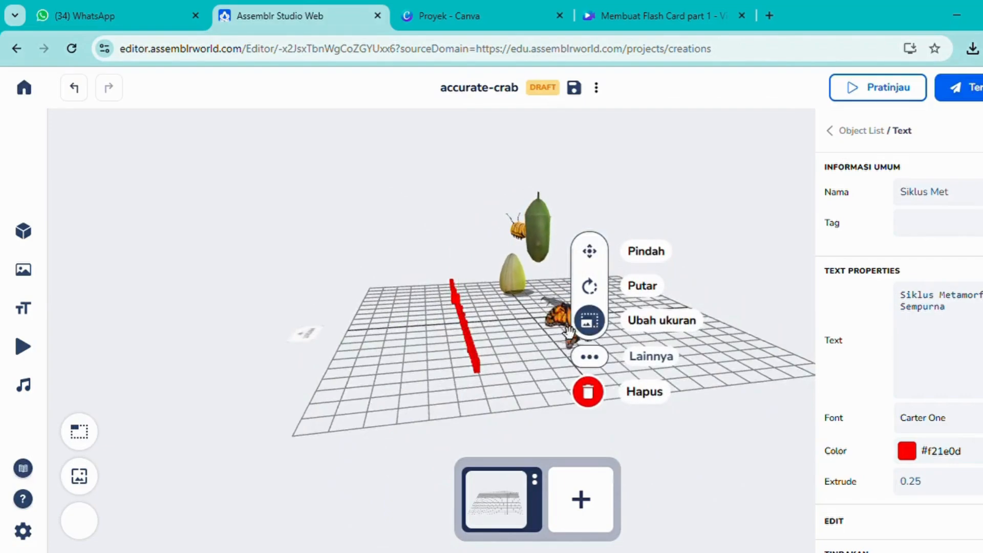
left_click_drag(467, 306, 465, 303)
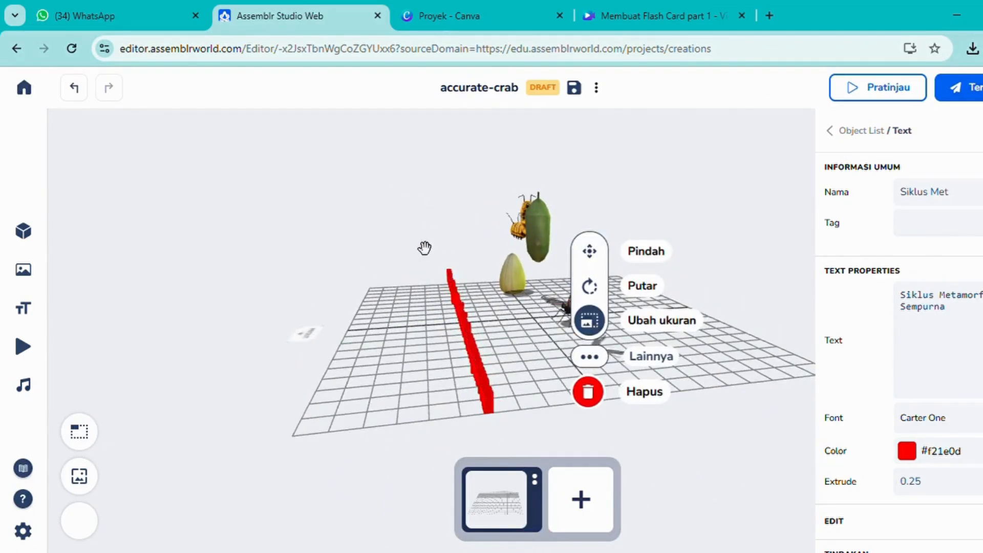
Move the red title text toward the front edge of the grid, away from the models.
left_click_drag(424, 248, 509, 355)
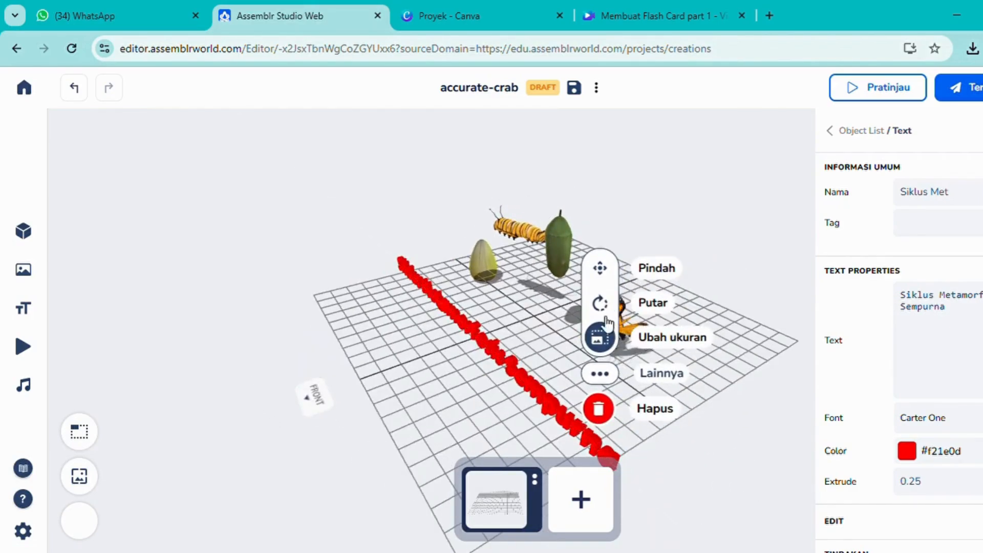
left_click_drag(689, 225, 474, 334)
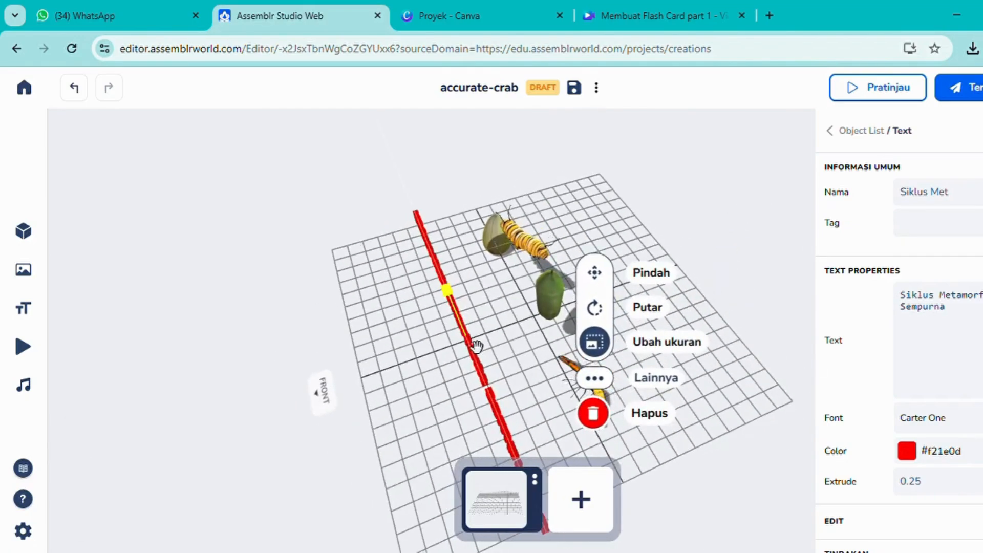
left_click(596, 270)
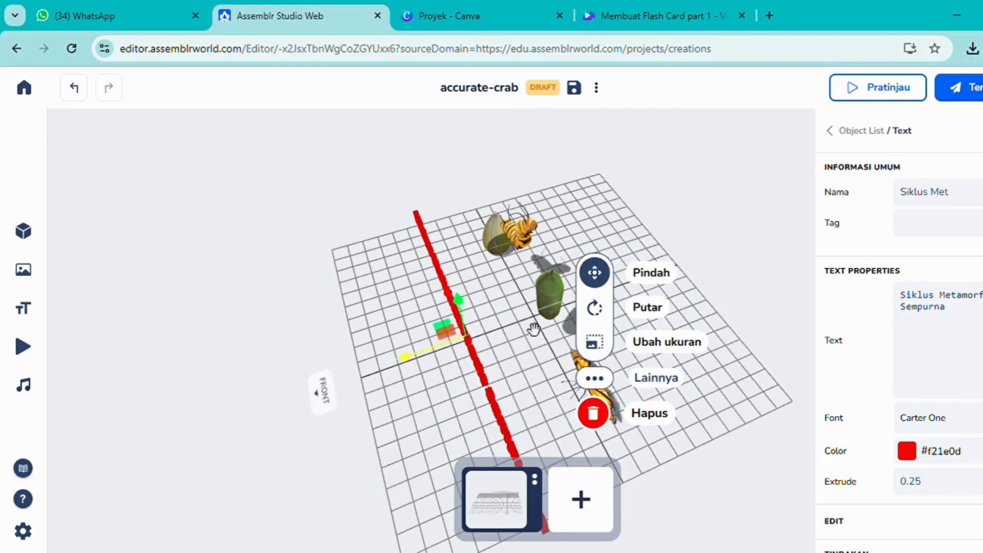
left_click_drag(444, 359, 429, 365)
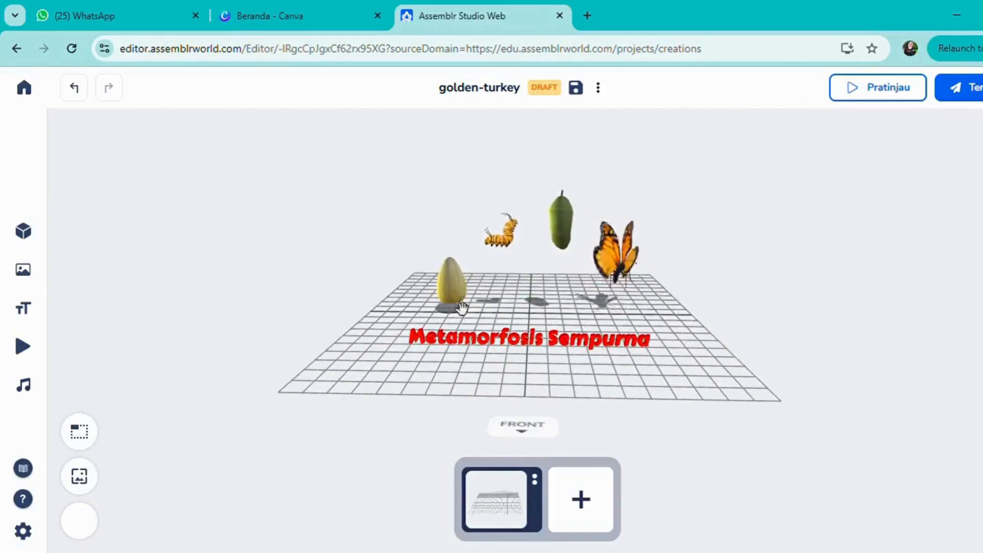
Start a new annotation of type Line with the straight Left Line direction.
mouse_move(65, 346)
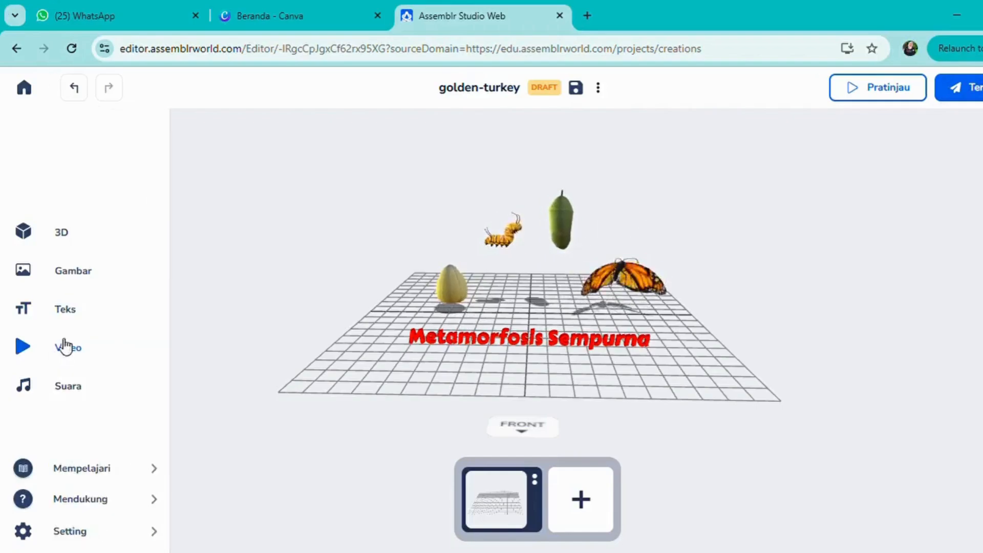
left_click(77, 315)
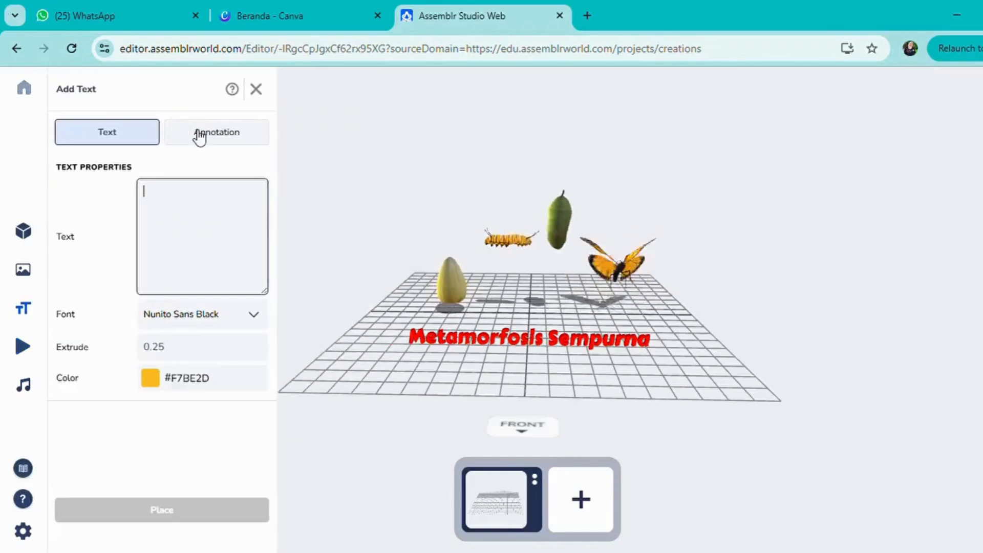
left_click(208, 136)
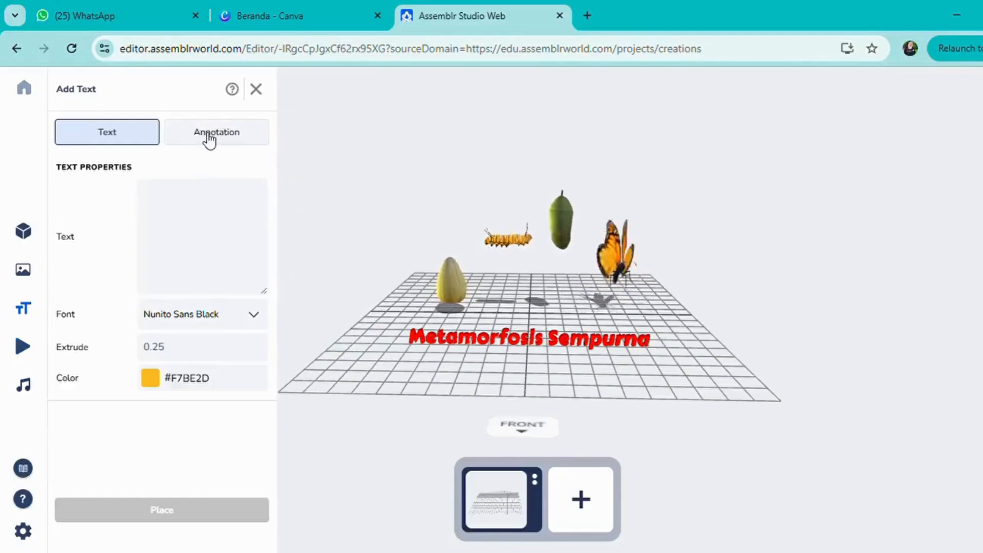
left_click(210, 137)
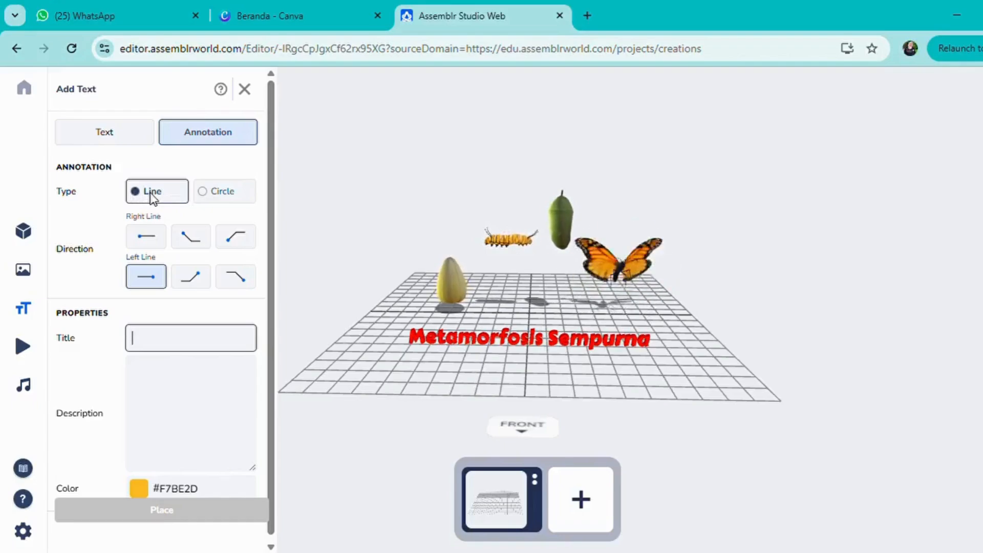
left_click(226, 193)
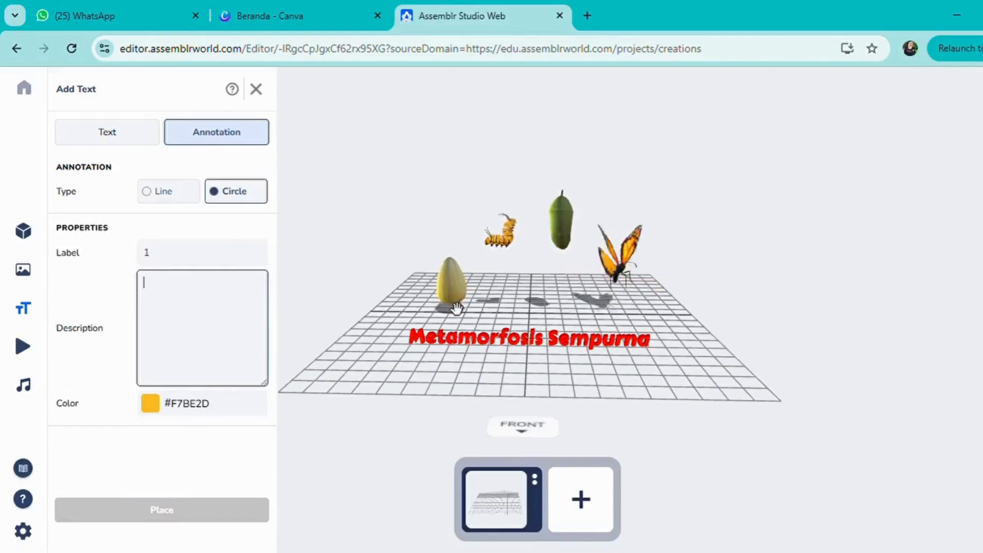
left_click(160, 197)
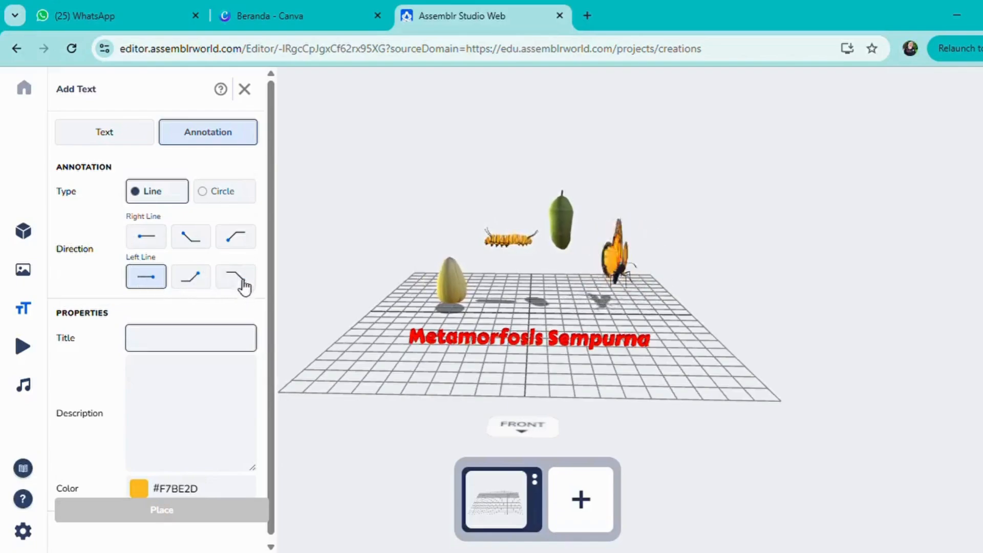
left_click(152, 281)
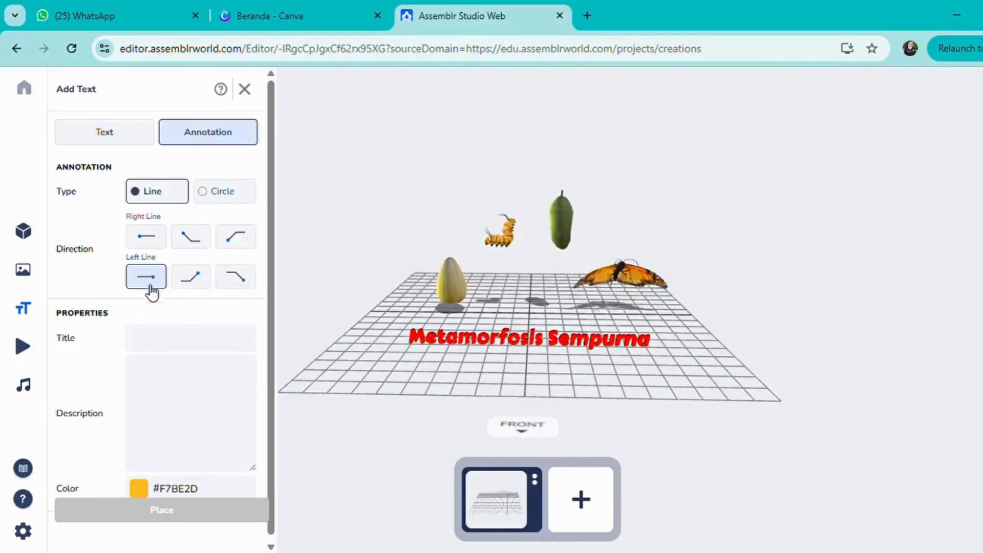
Title the annotation 1, describe it as TELUR, and attach it to the egg model.
left_click(160, 347)
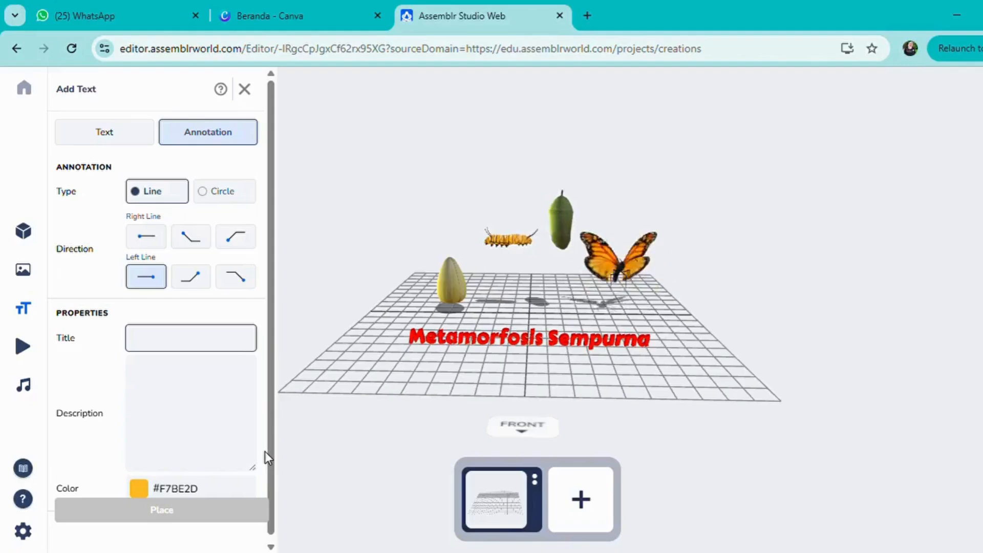
type("1")
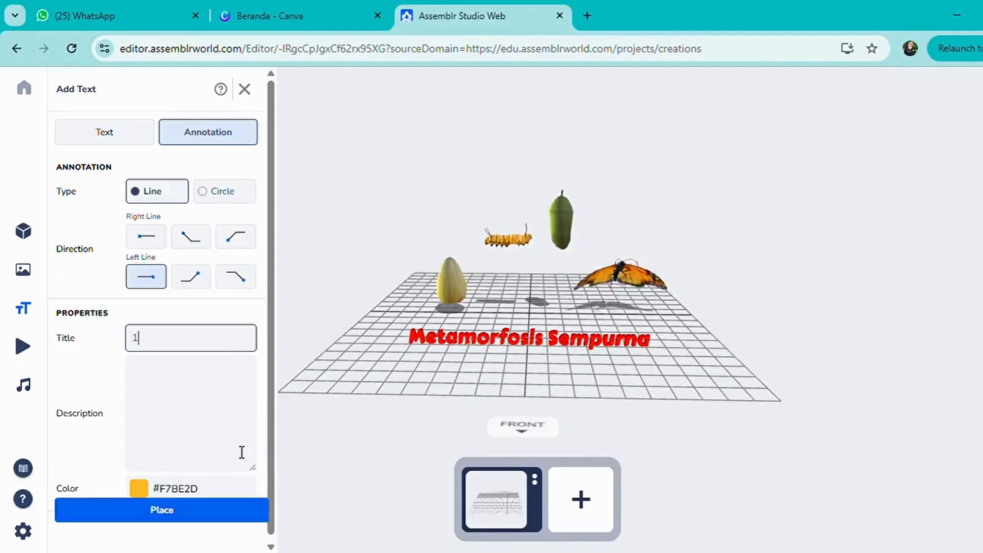
left_click(137, 379)
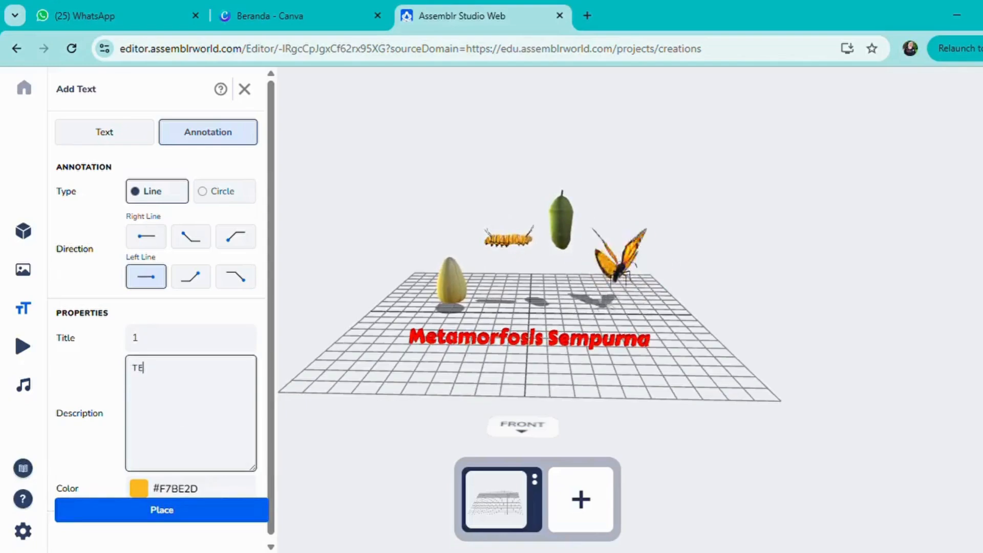
type("TELUR")
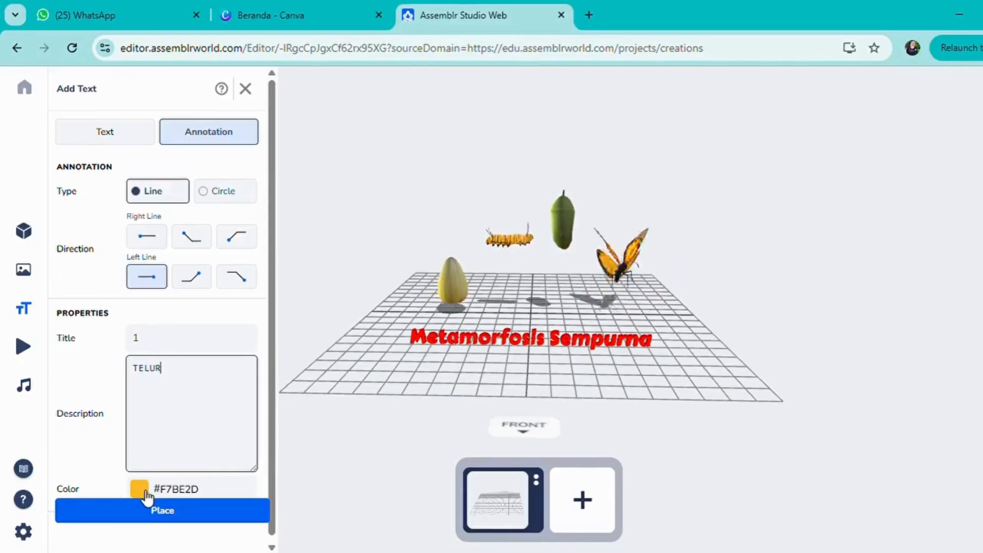
left_click(169, 517)
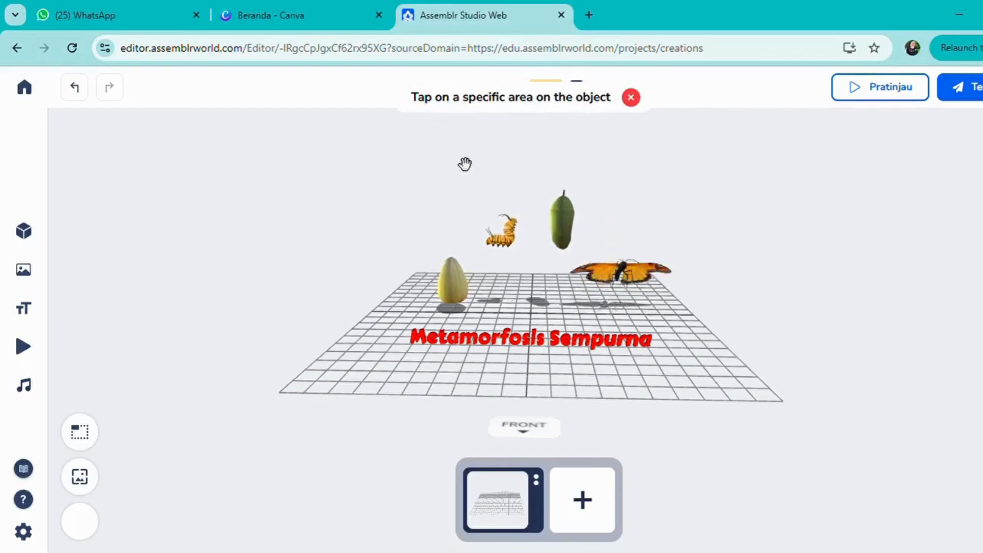
left_click(457, 296)
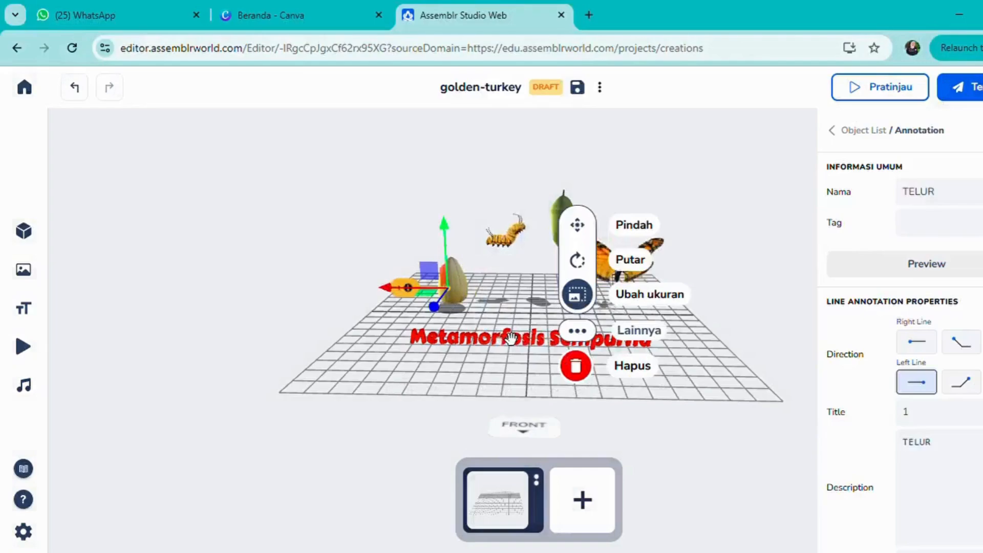
left_click(338, 280)
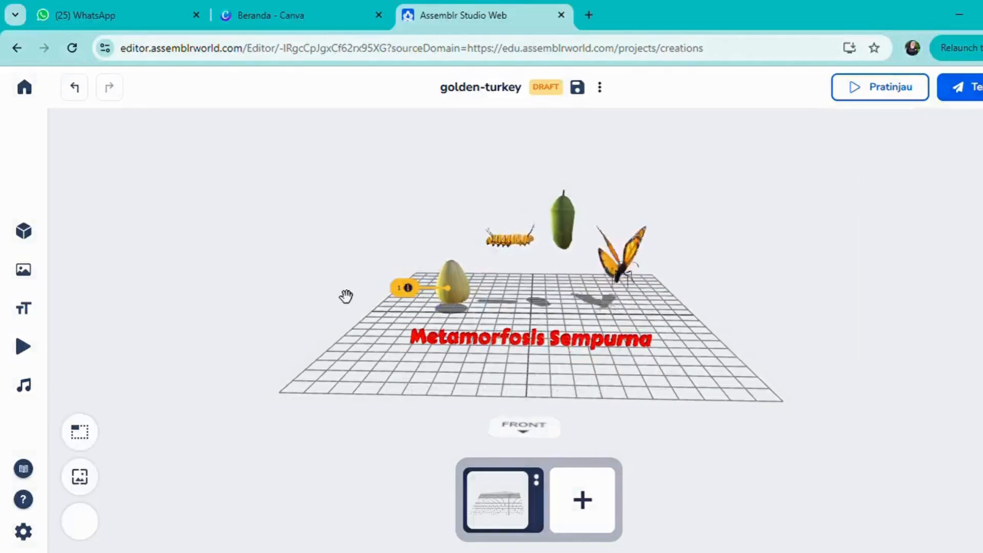
left_click_drag(345, 294, 470, 309)
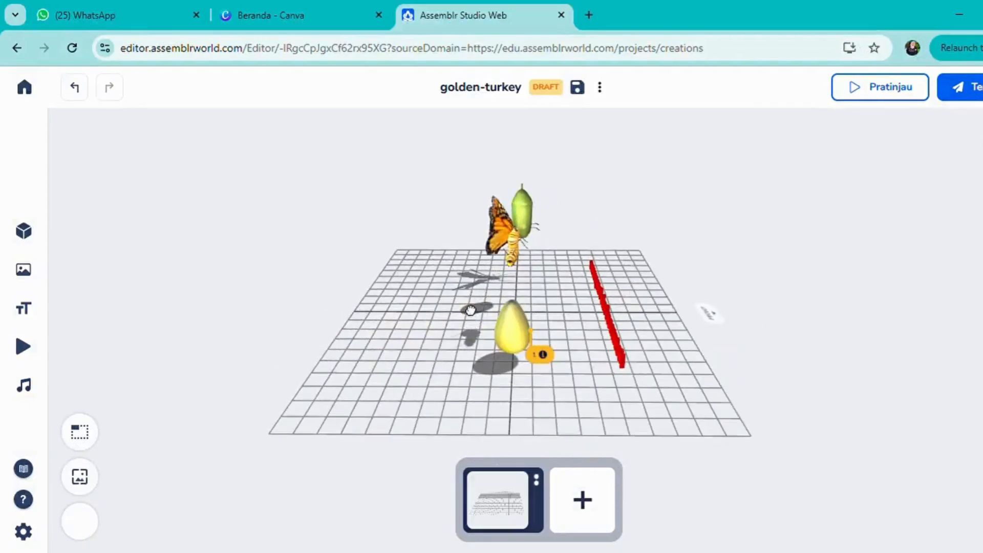
left_click_drag(388, 317, 200, 304)
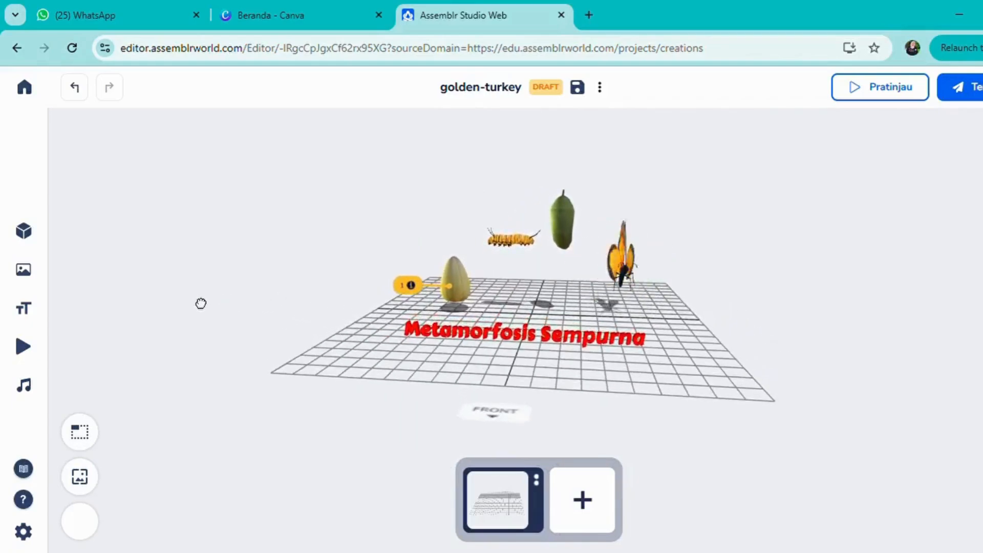
left_click_drag(277, 292, 291, 289)
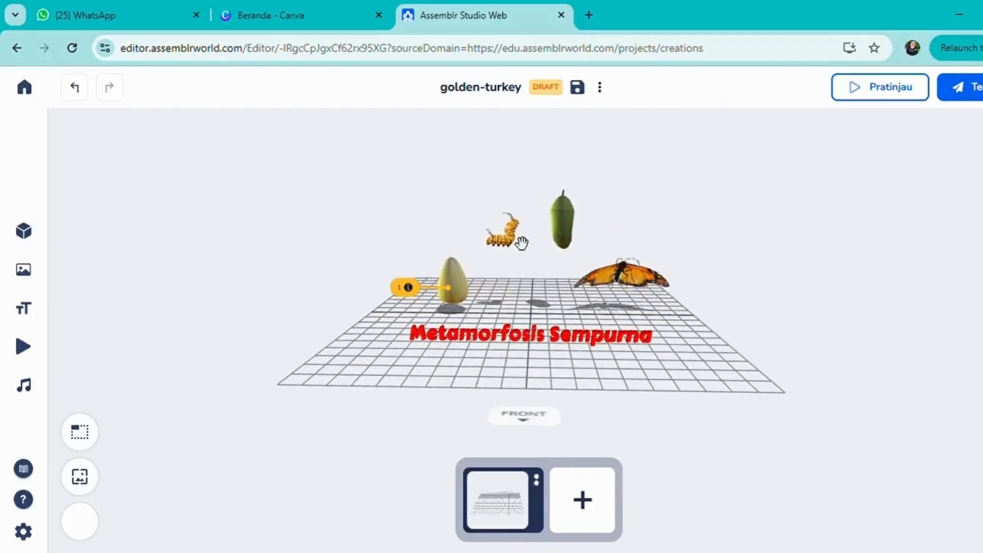
Start a new Line annotation with the Left Line direction that slopes down to its target, and title it 2.
mouse_move(46, 247)
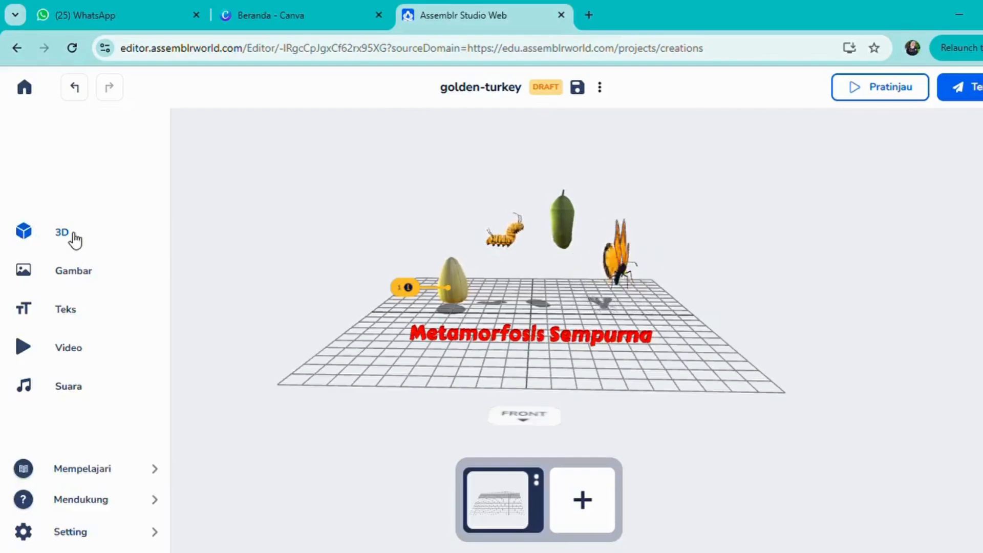
left_click(69, 313)
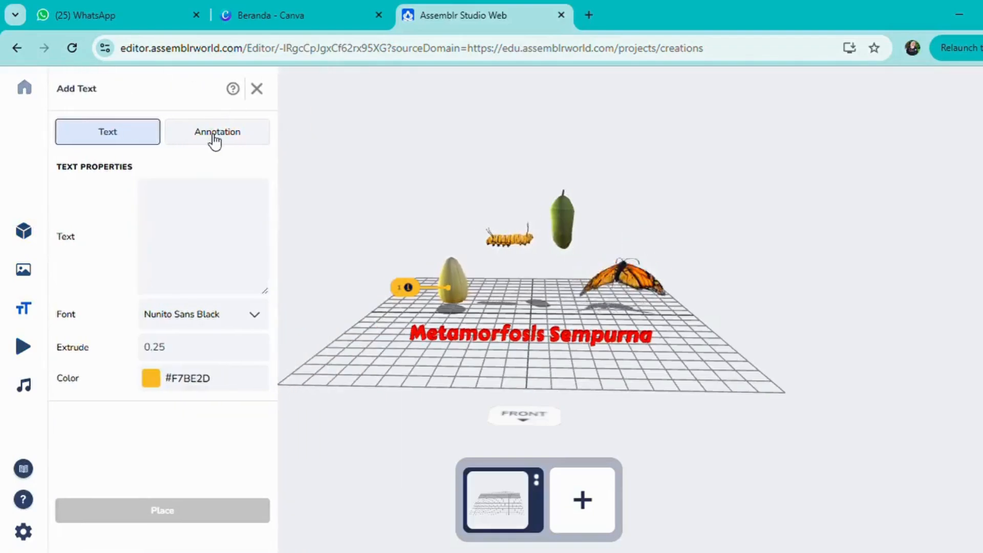
left_click(213, 139)
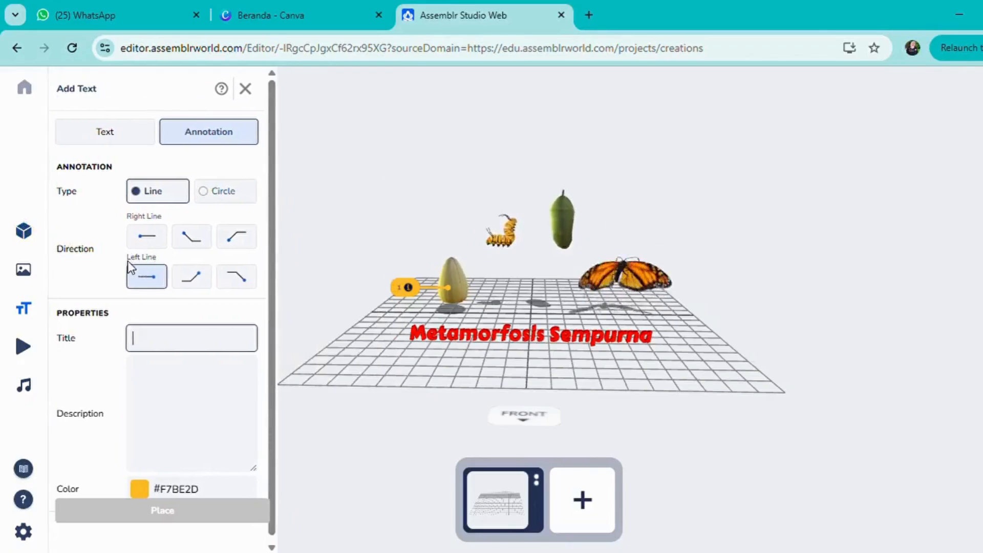
left_click(244, 285)
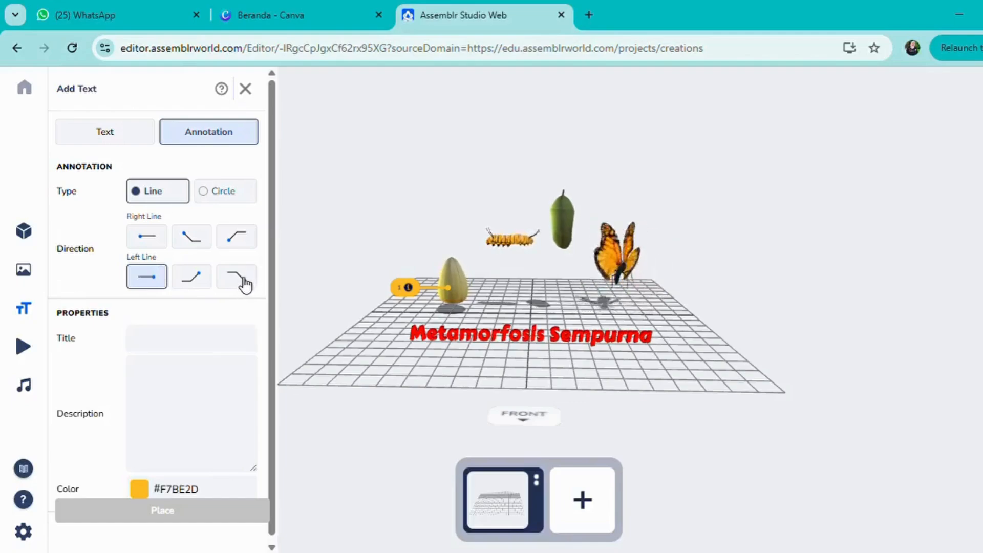
left_click(152, 340)
mouse_move(3, 460)
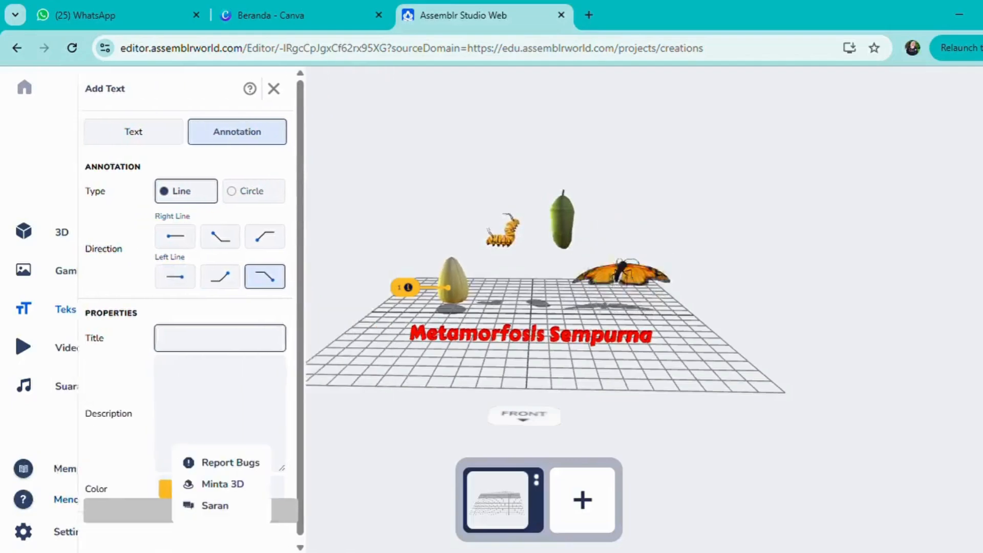
type("2")
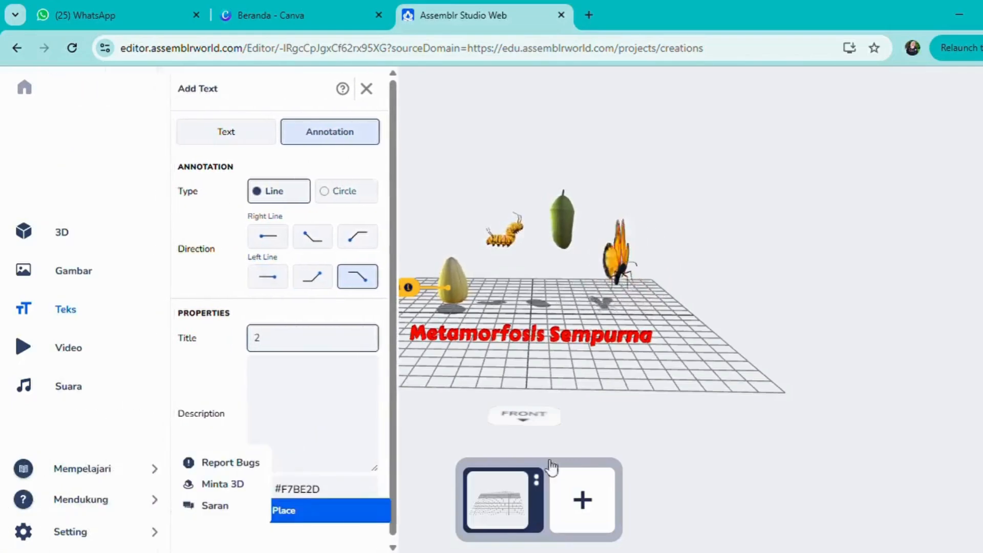
Describe annotation 2 as Larva(ulat) and attach it to the caterpillar model.
left_click(145, 379)
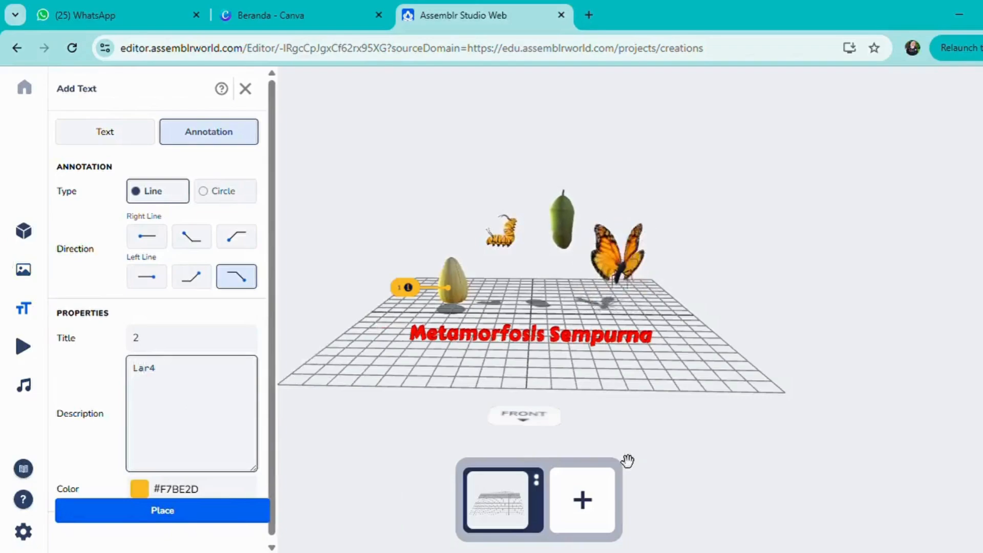
key("BackSpace")
type("va")
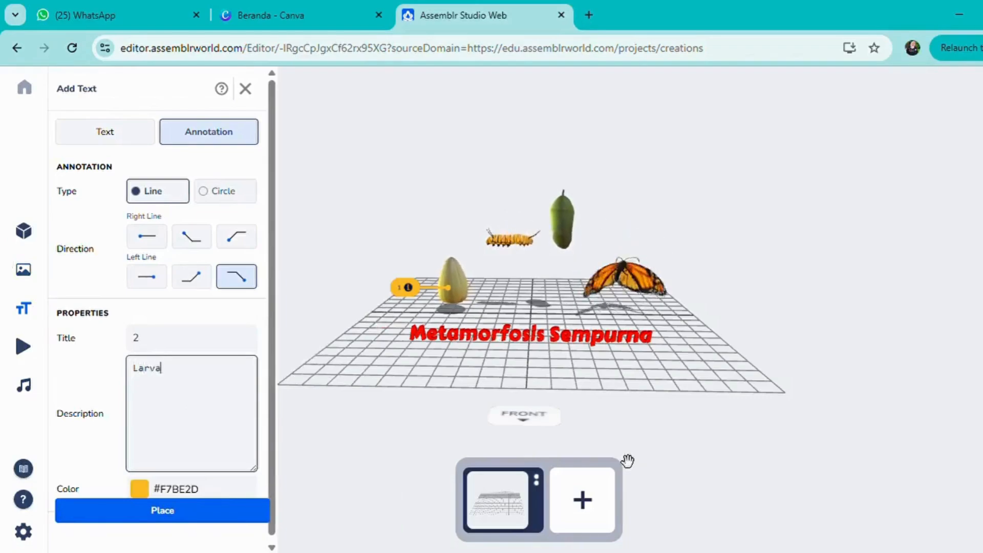
type("(")
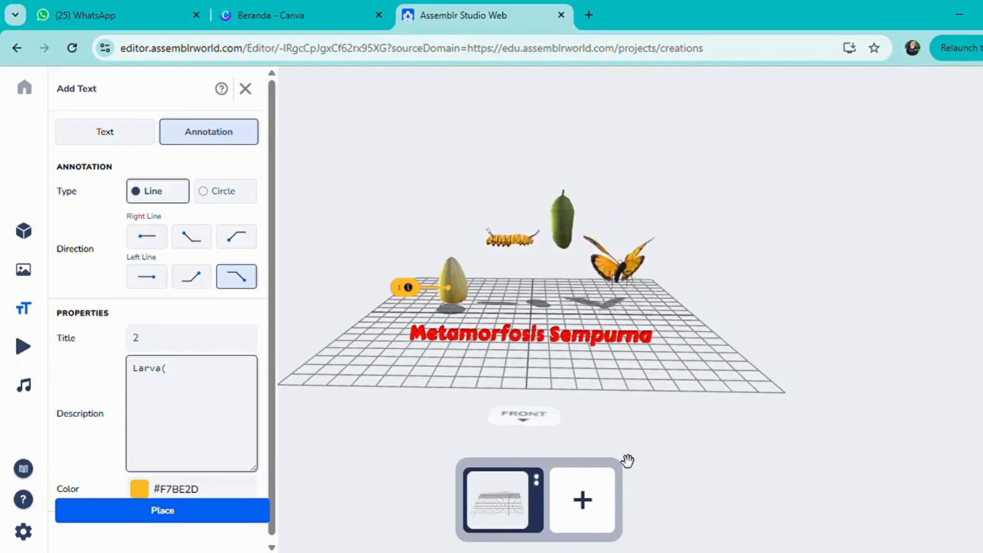
type("ula")
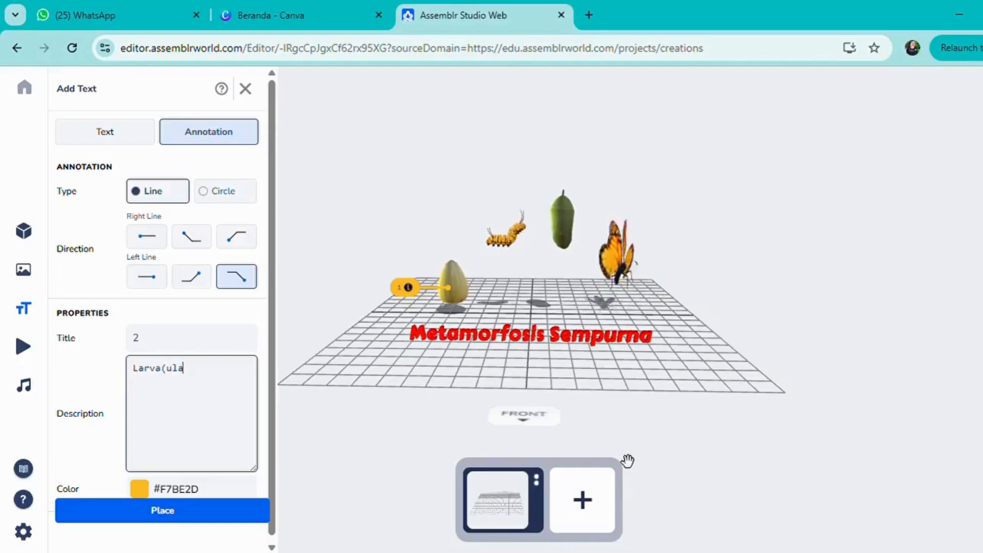
type("t)")
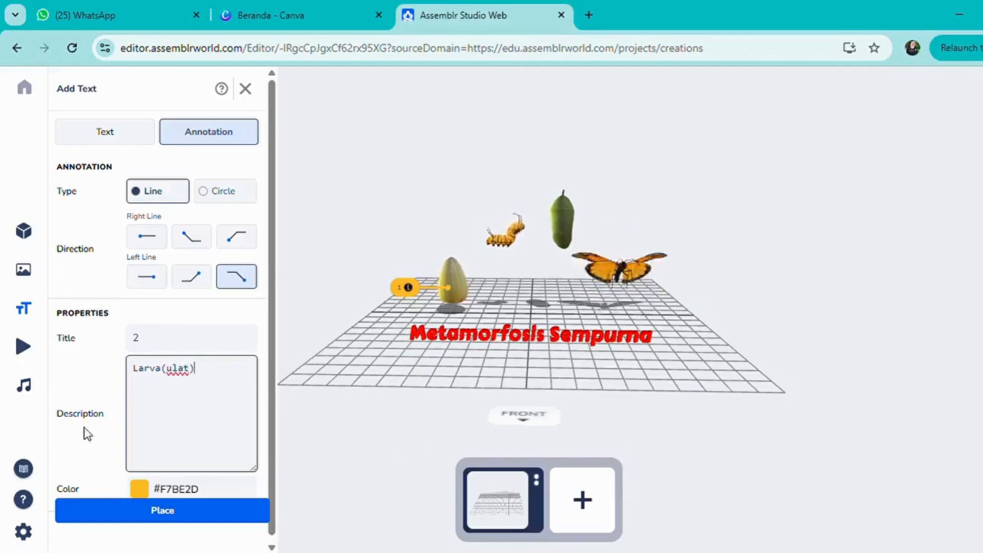
left_click(180, 513)
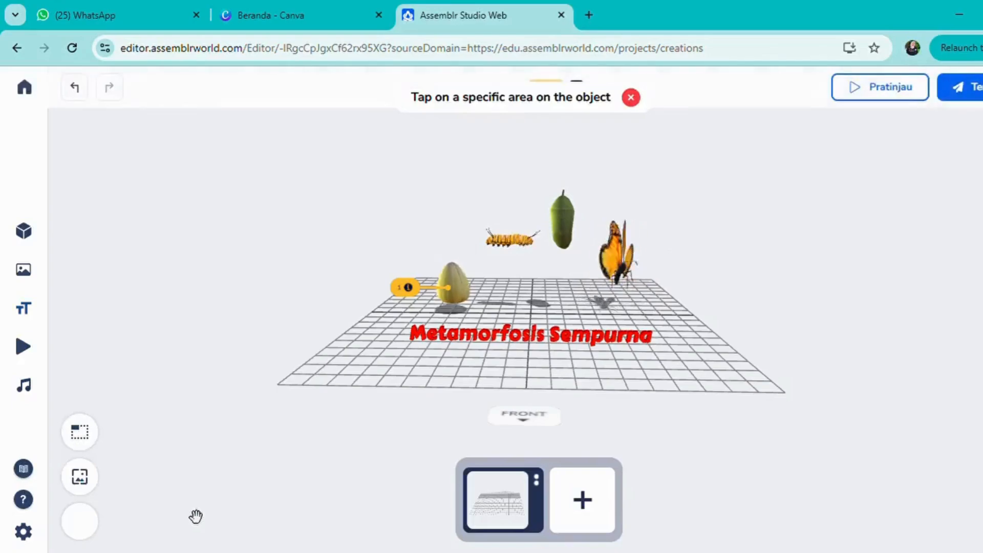
left_click(507, 247)
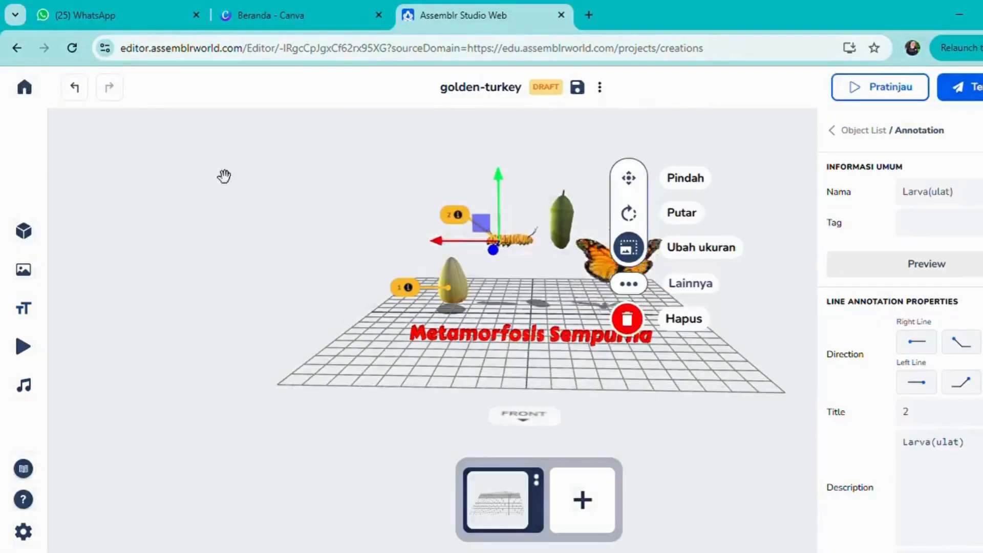
left_click(289, 228)
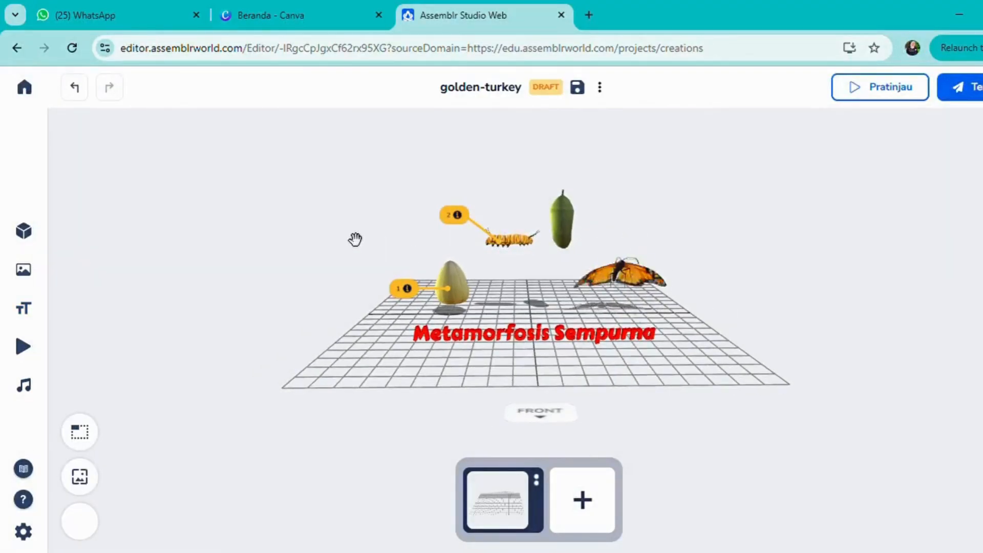
mouse_move(355, 237)
left_mouse_down()
mouse_move(499, 265)
mouse_move(447, 266)
mouse_move(360, 233)
mouse_move(360, 246)
mouse_move(362, 235)
left_mouse_up()
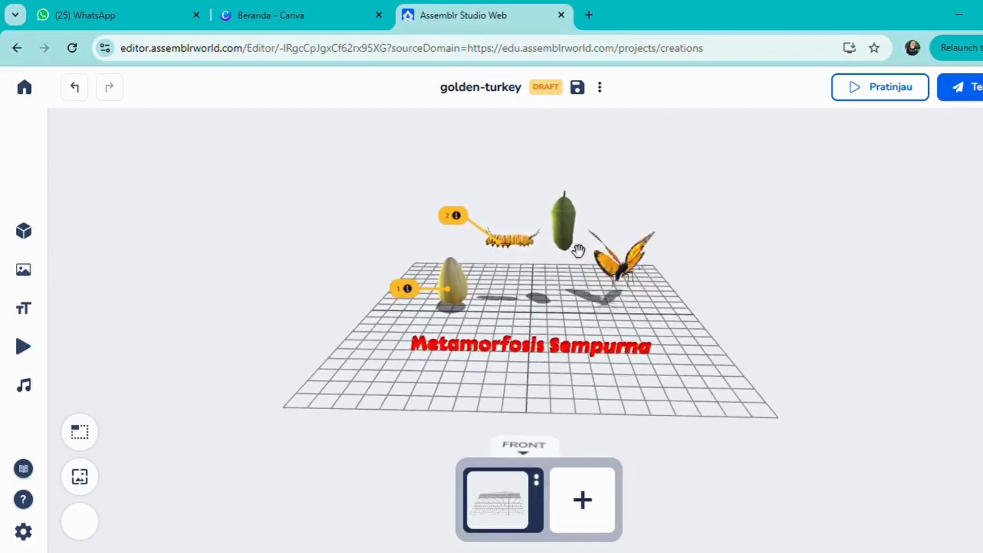
Start a new Line annotation with the Right Line direction that rises from its target, and title it 3.
mouse_move(44, 257)
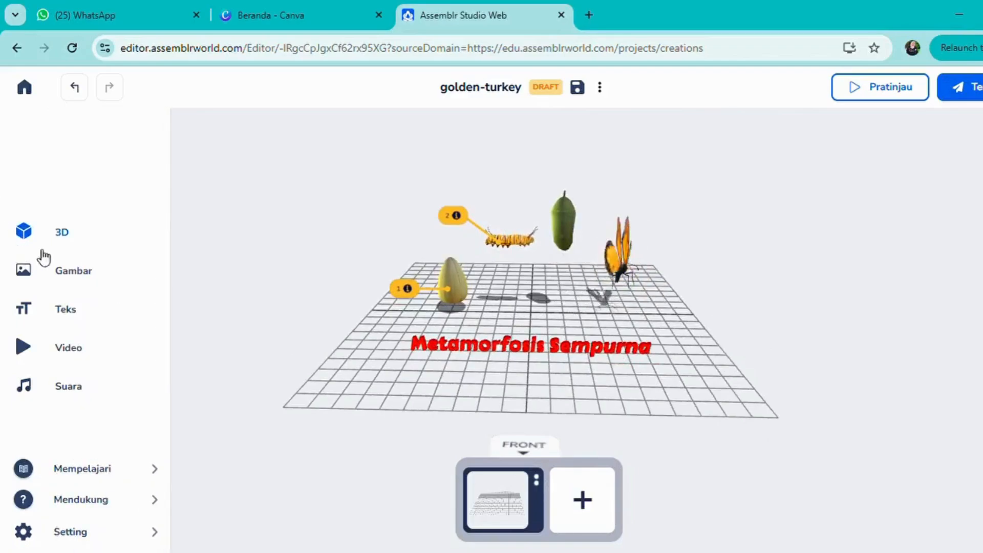
left_click(76, 310)
left_click(232, 137)
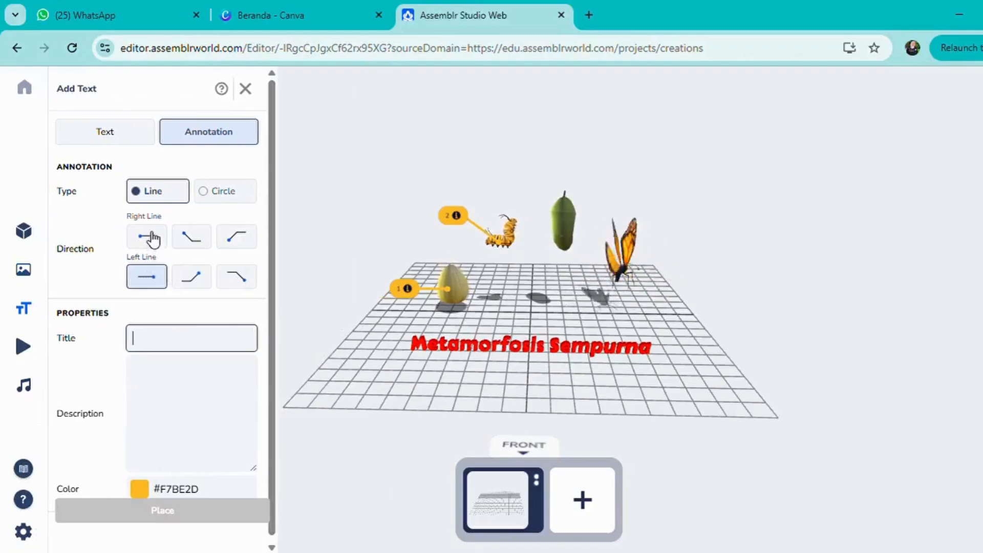
left_click(242, 247)
left_click(172, 342)
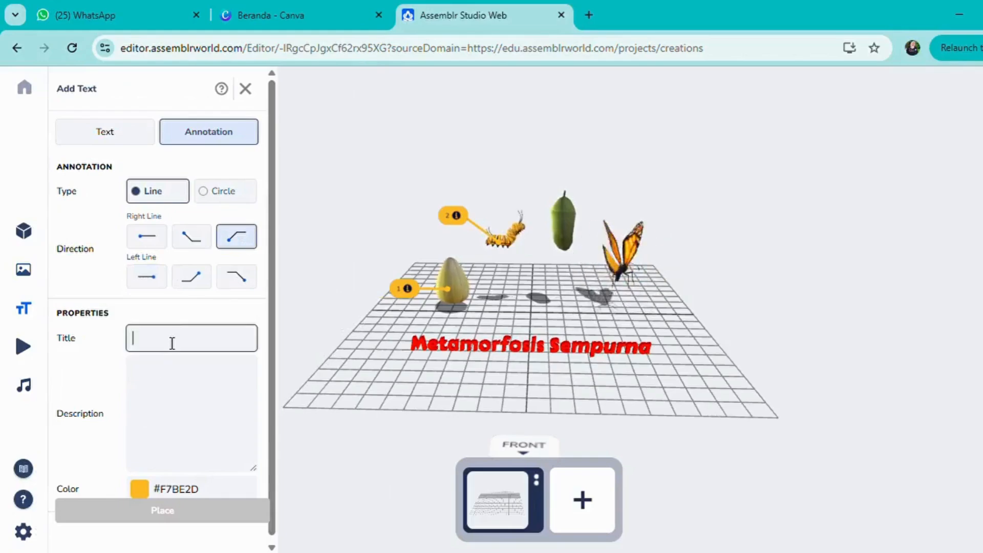
type("3")
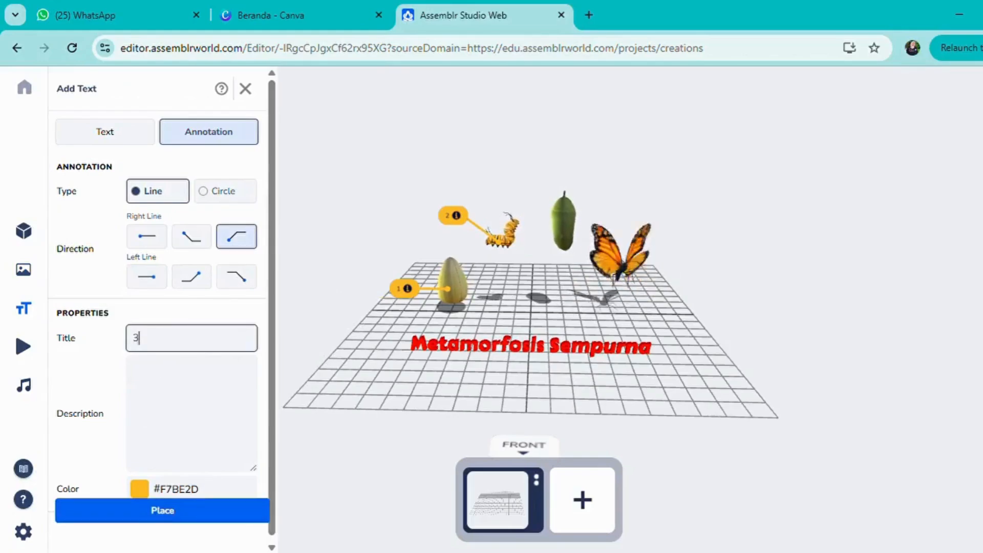
Enter Pupa(kepompong) as the description of annotation 3.
left_click(168, 374)
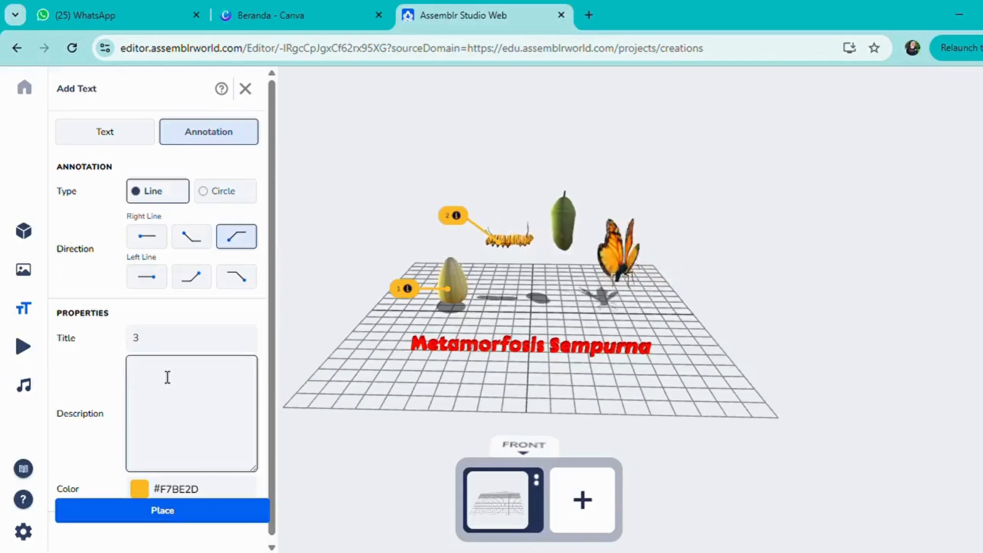
type("Pup")
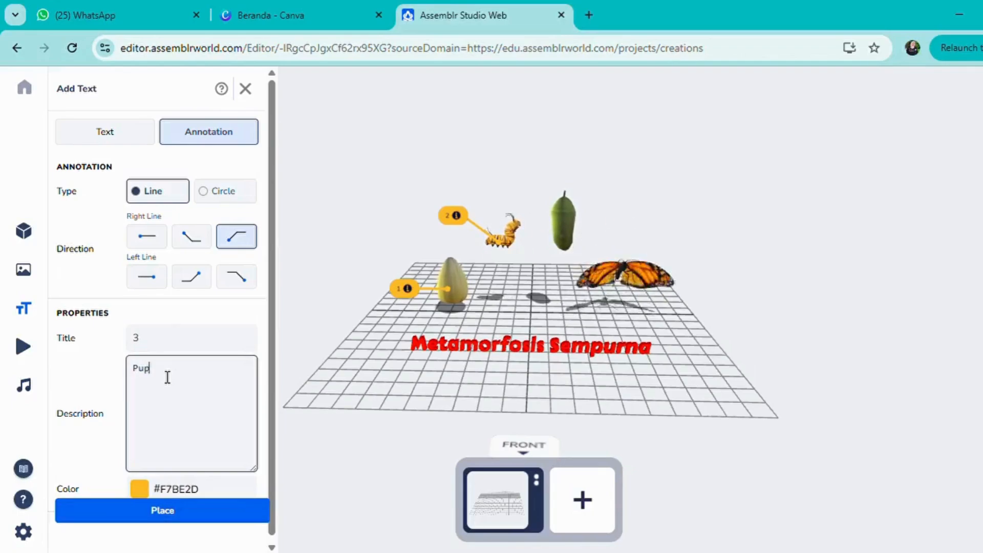
type("a (")
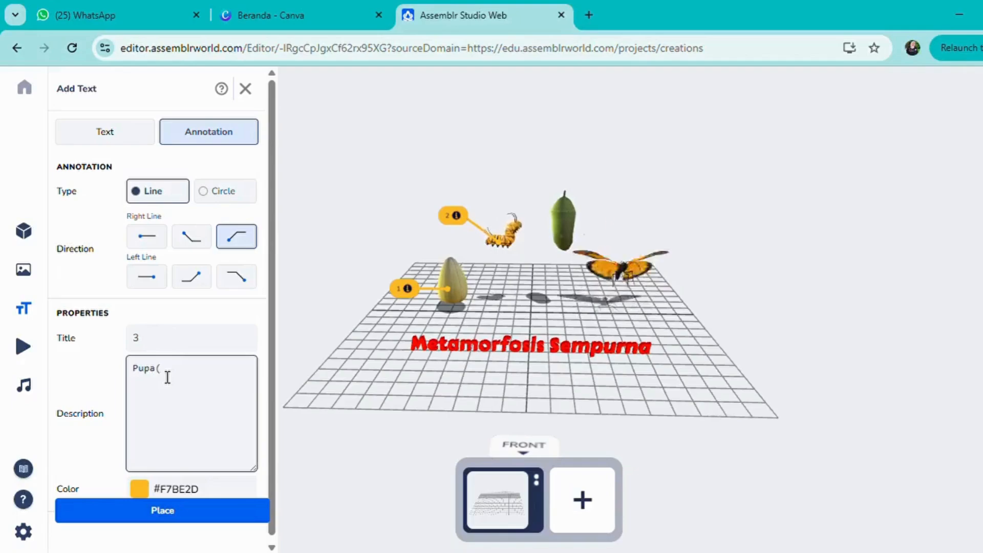
type("ke")
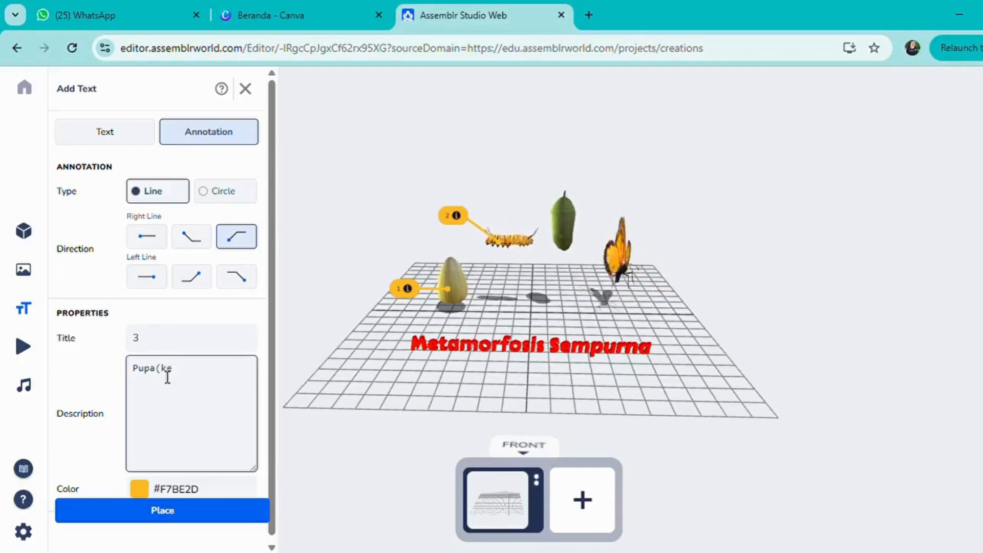
type("pompon")
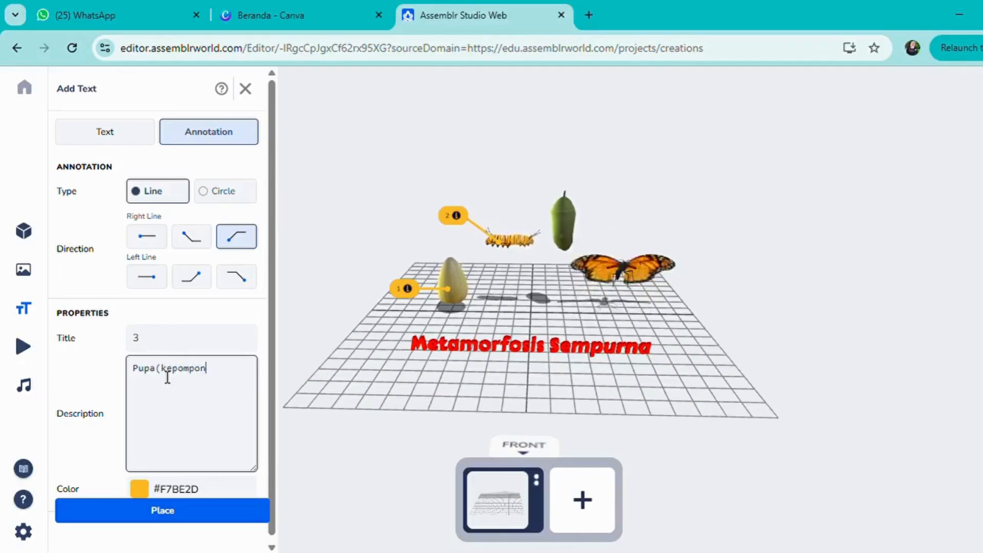
type("g)")
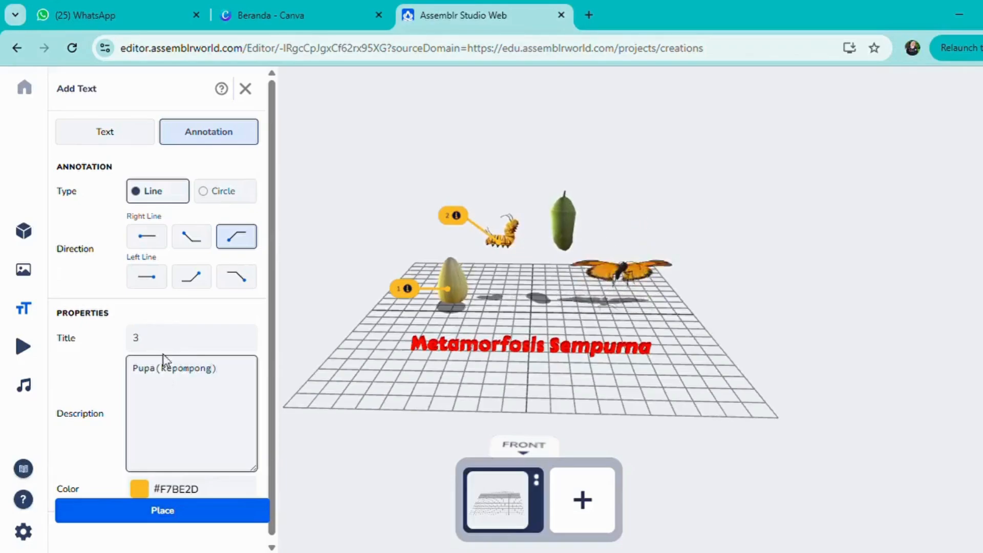
Attach annotation 3 to the green chrysalis model.
left_click(173, 520)
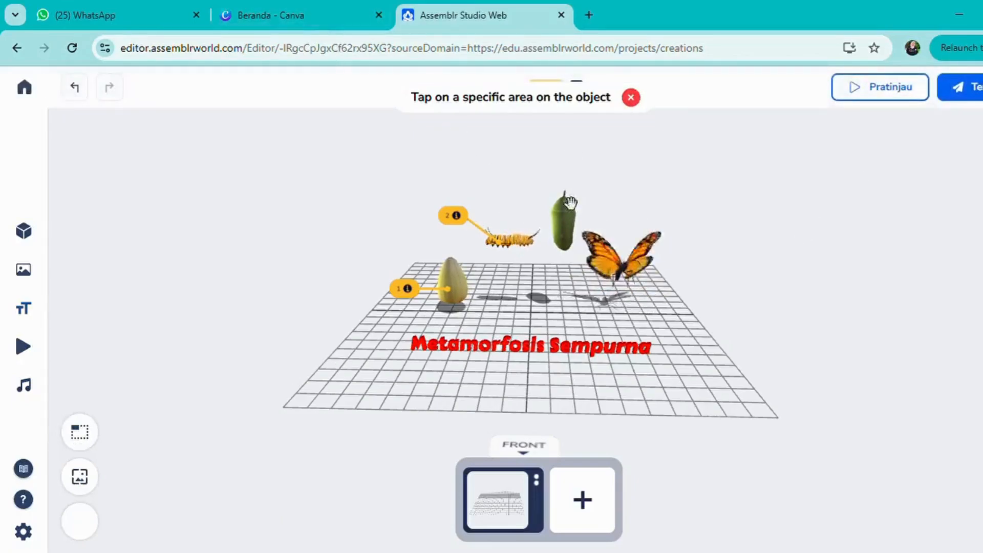
left_click(569, 226)
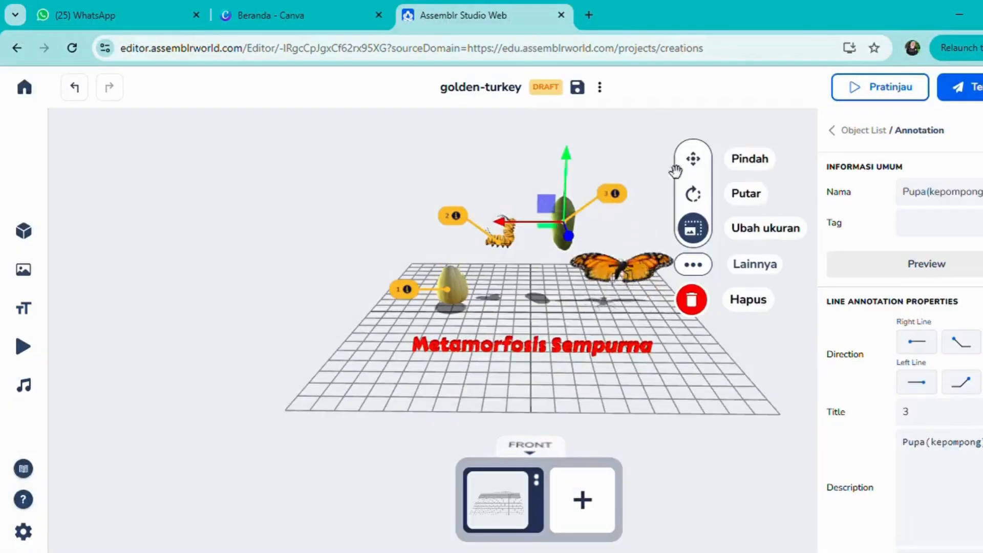
mouse_move(382, 162)
left_mouse_down()
mouse_move(549, 190)
mouse_move(233, 151)
mouse_move(312, 182)
mouse_move(415, 195)
mouse_move(428, 169)
left_mouse_up()
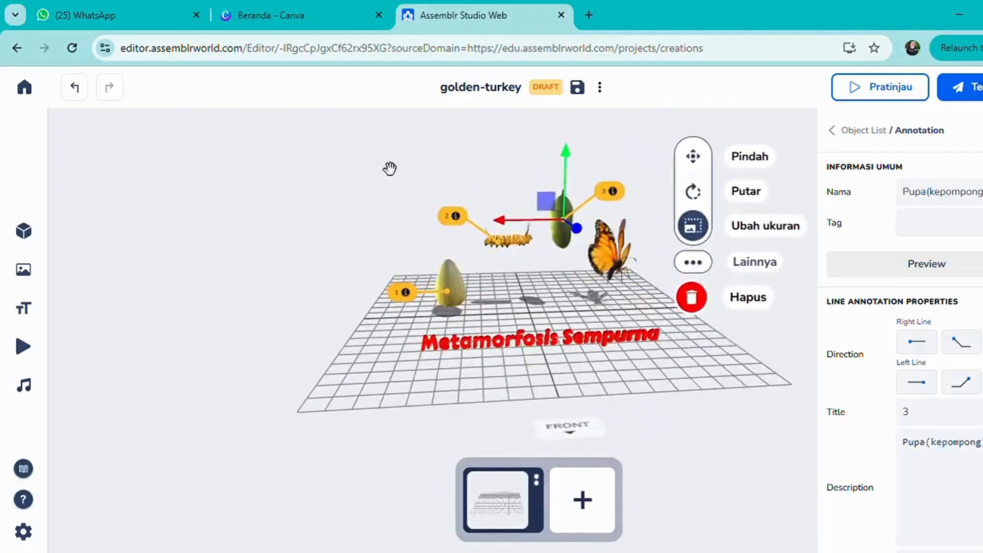
left_click(417, 278)
left_click_drag(911, 302, 857, 303)
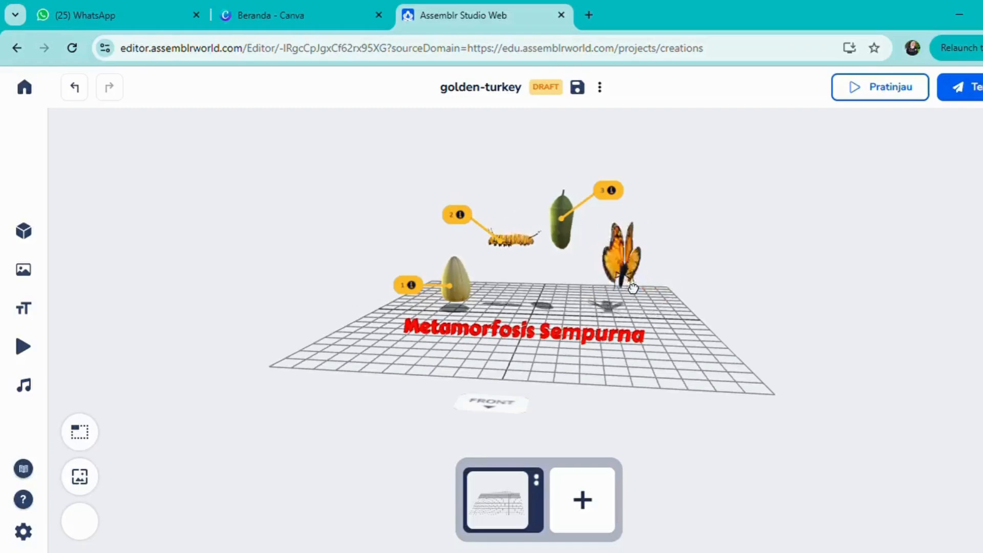
Start a new Line annotation with the straight Right Line direction, and title it 4.
left_click(632, 274)
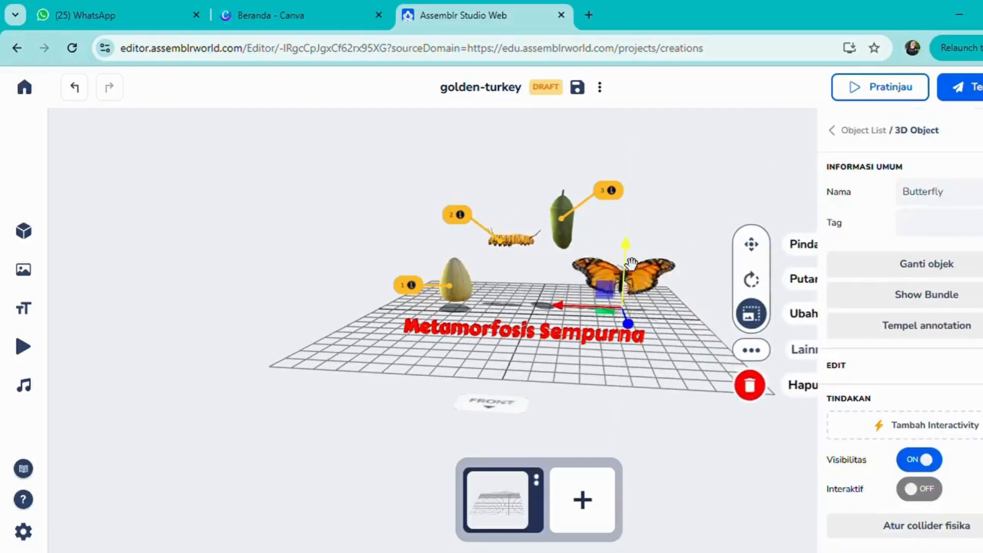
left_click(159, 272)
mouse_move(32, 324)
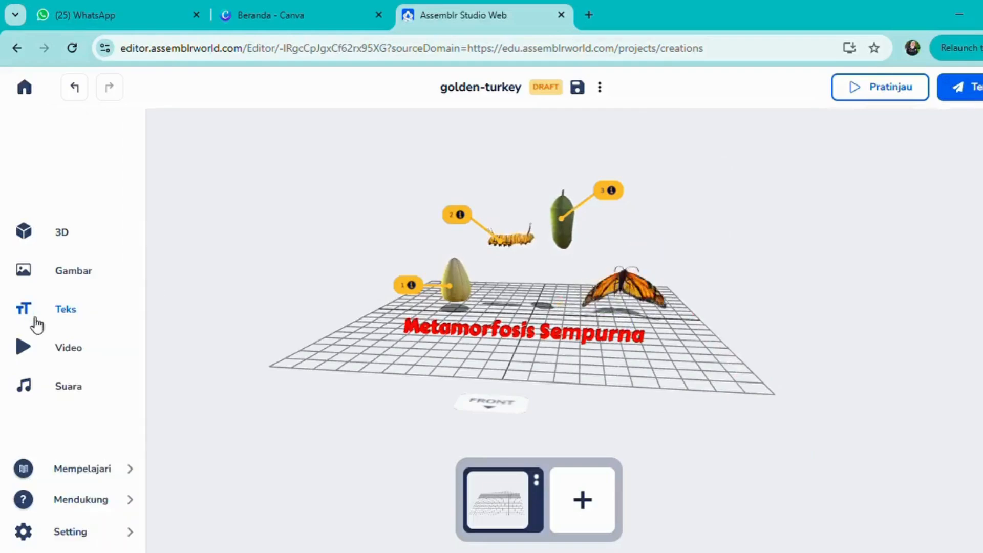
left_click(67, 313)
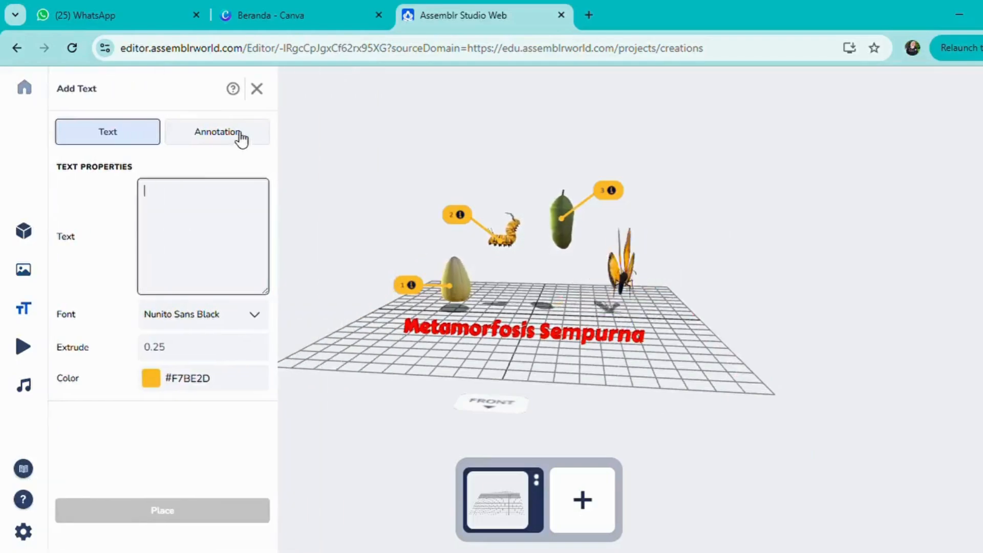
left_click(241, 138)
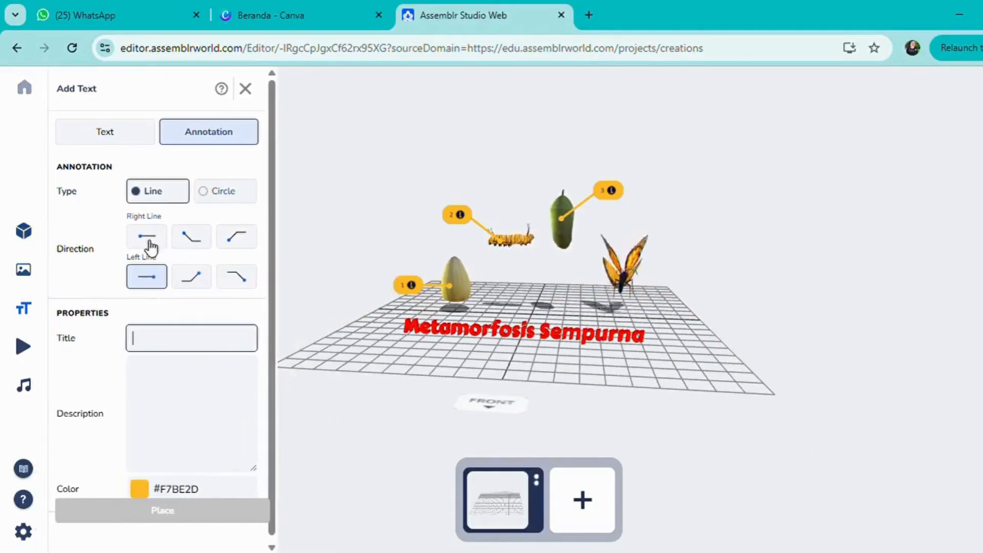
left_click(152, 242)
left_click(174, 340)
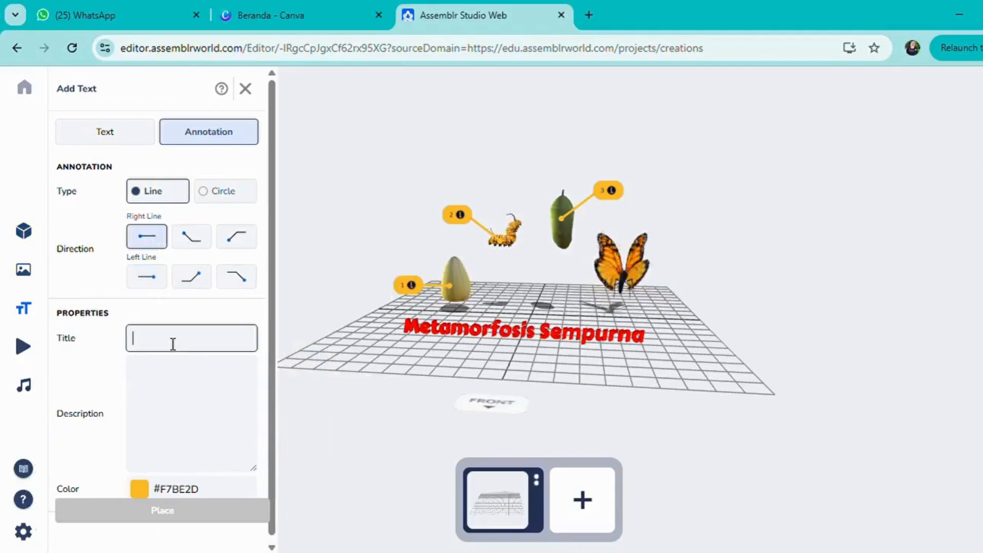
type("4")
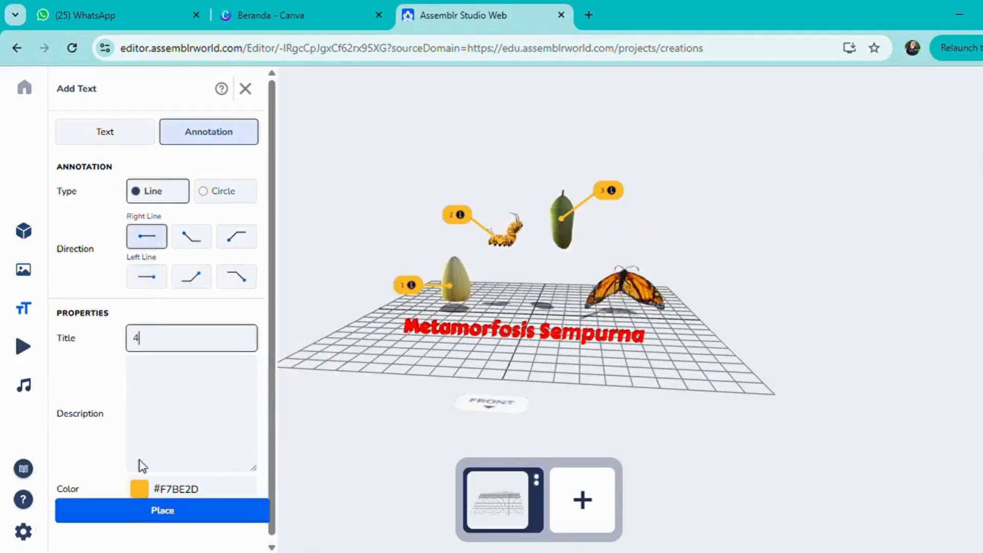
Describe annotation 4 as Imago(dewasa) and attach it to the butterfly model.
left_click(172, 394)
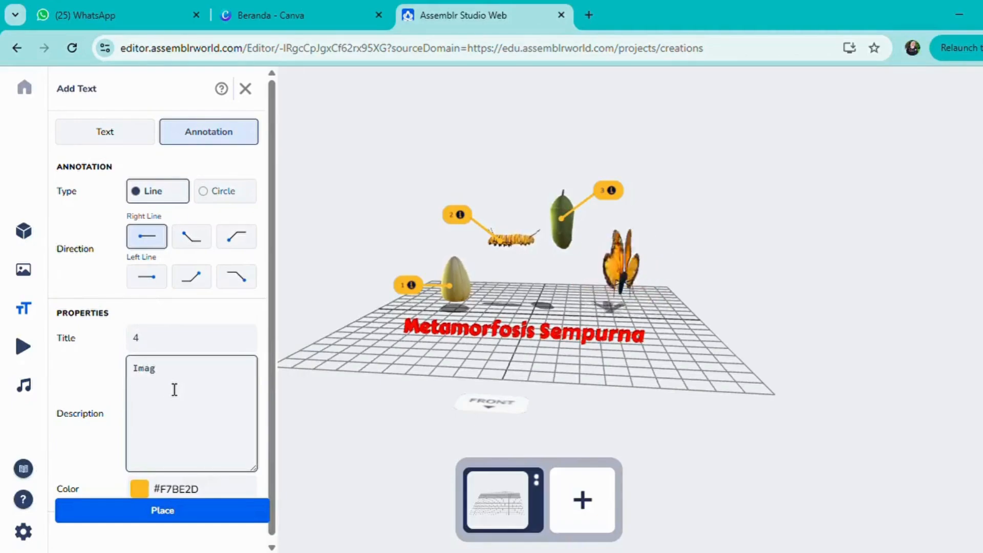
type("Imago(")
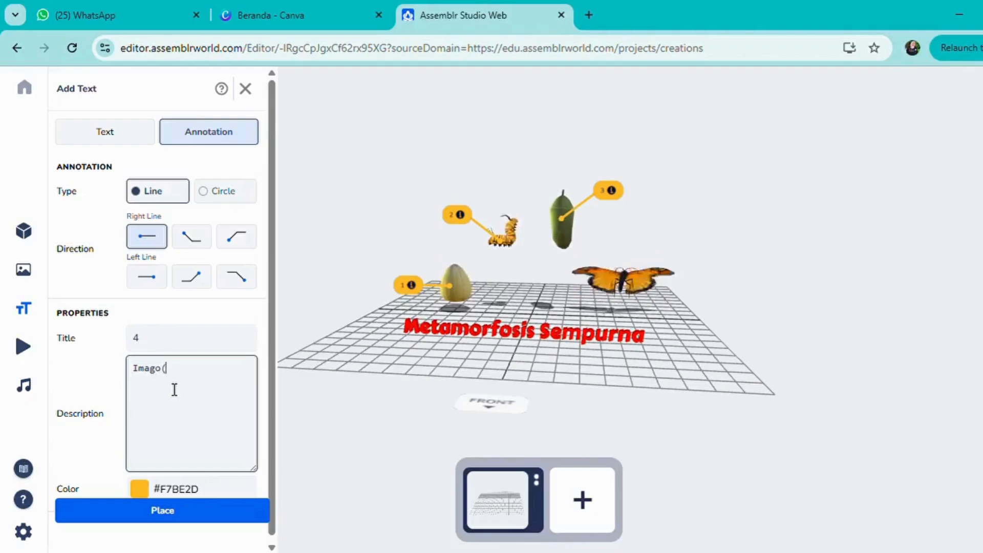
type("dewasa")
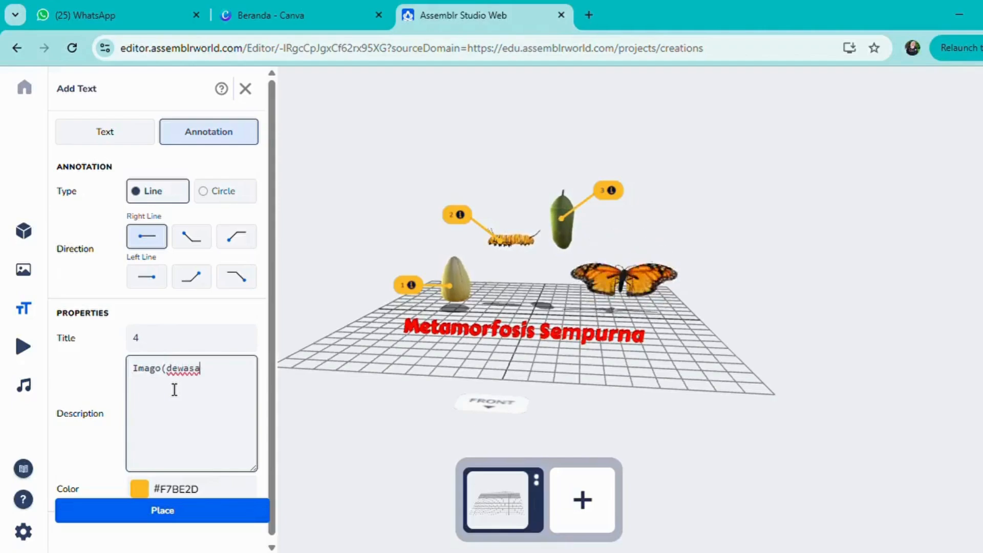
type(")")
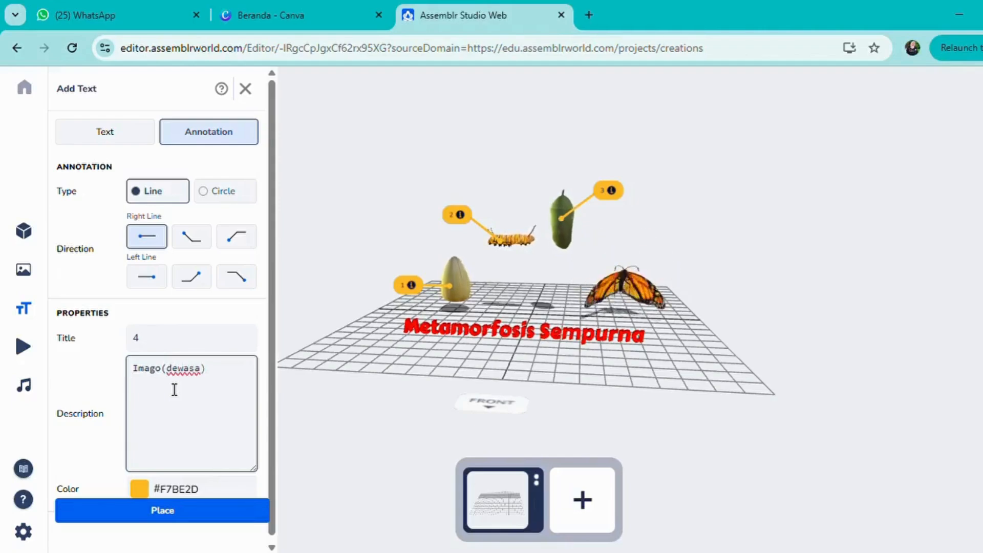
left_click(176, 515)
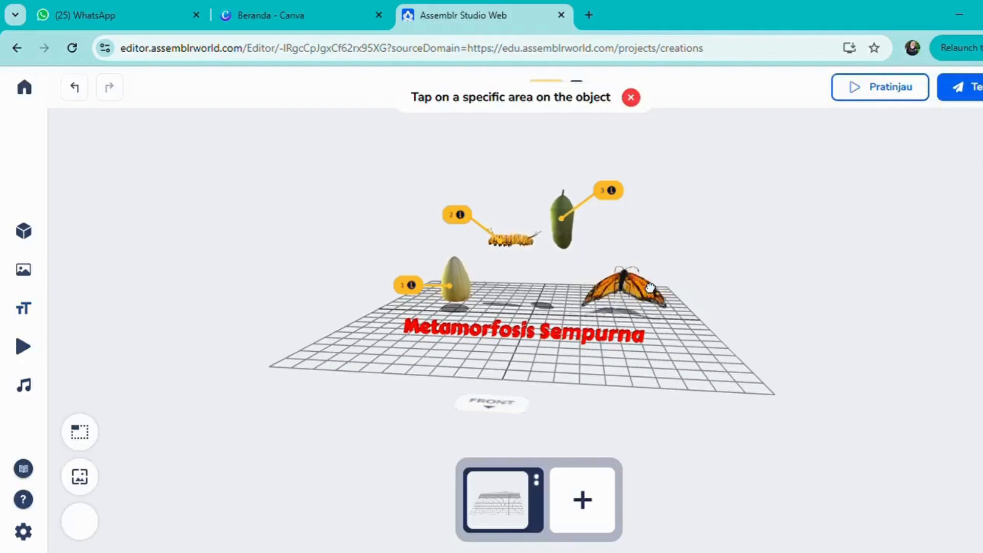
left_click(641, 288)
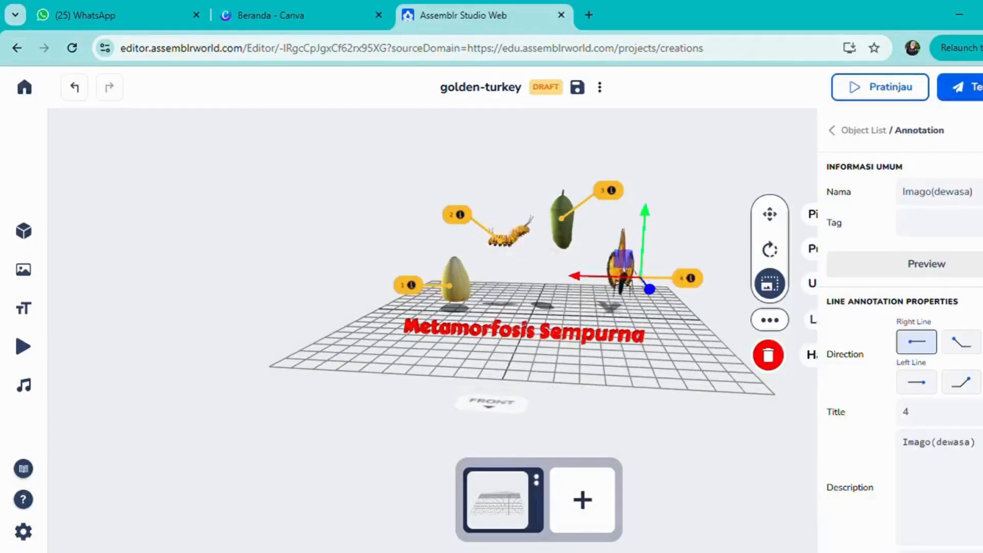
left_click(698, 494)
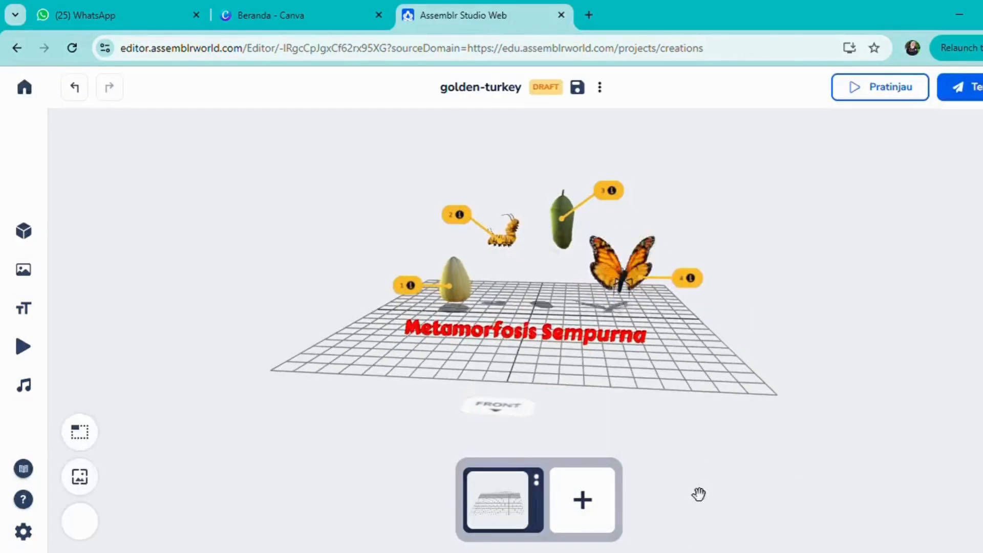
mouse_move(698, 493)
left_mouse_down()
mouse_move(805, 419)
mouse_move(719, 480)
mouse_move(568, 428)
mouse_move(432, 456)
mouse_move(640, 504)
mouse_move(747, 491)
mouse_move(721, 486)
mouse_move(745, 483)
left_mouse_up()
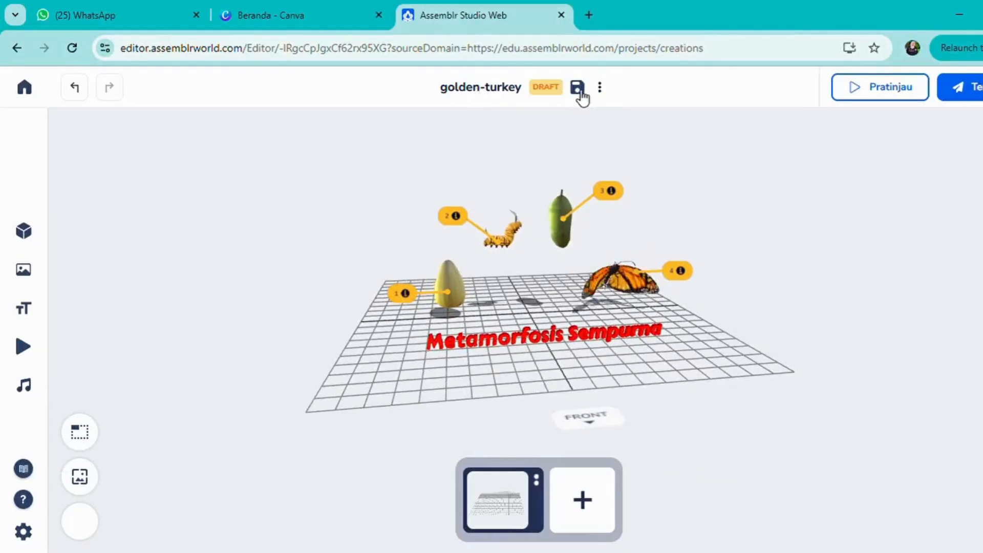
Rename the project as Metamorfosis sempurna in its project details.
left_click(602, 90)
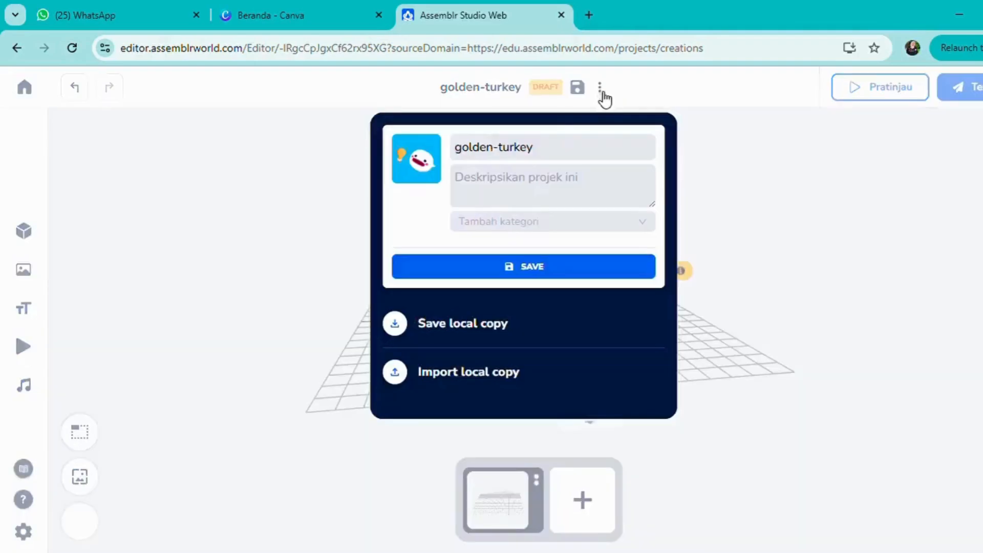
left_click(548, 153)
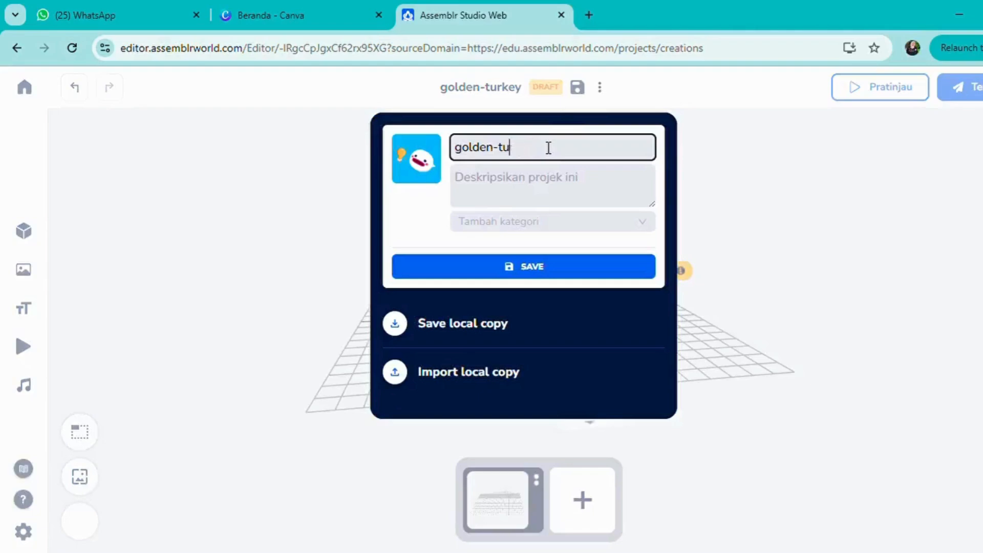
key("BackSpace")
key("BackSpace")
key("BackSpace")
key("BackSpace")
key("BackSpace")
key("BackSpace")
key("BackSpace")
key("BackSpace")
key("BackSpace")
type("Metamorfosis sempurna")
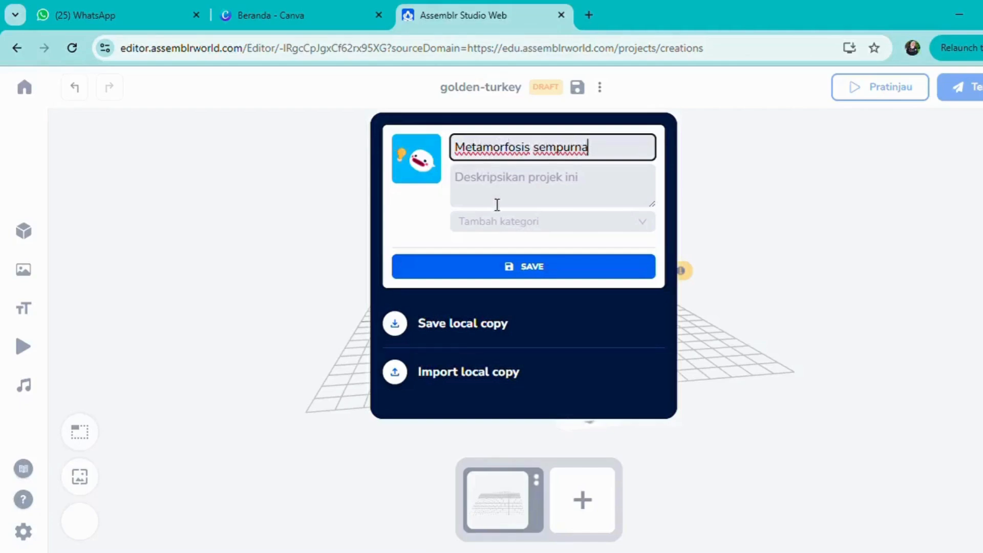
Enter the project description "Menjelaskan tentang tahapan metamorfosius sempurna pada kupu-kupu".
left_click(504, 189)
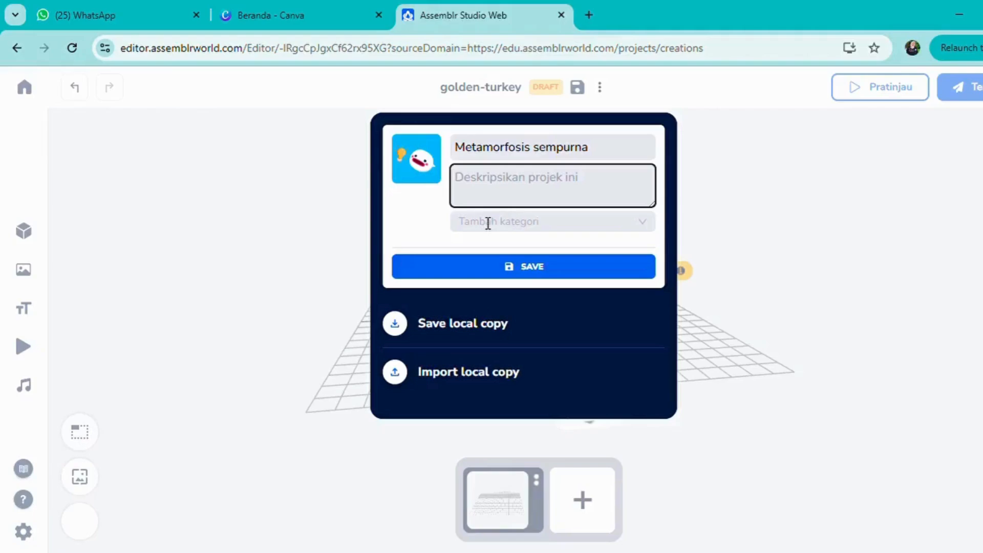
type("Menjelaskan tentang tahapan me")
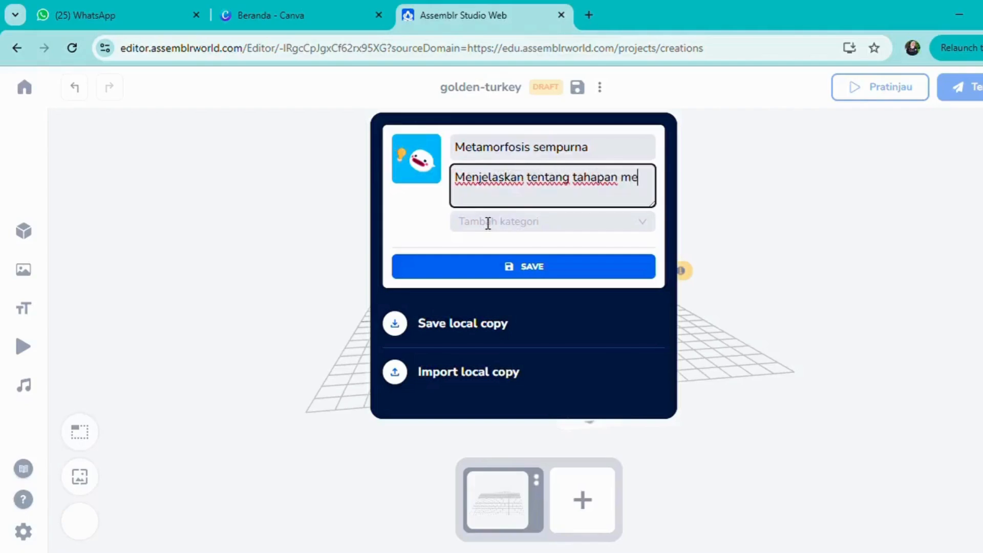
type("tamorfosius sempurna pada kup")
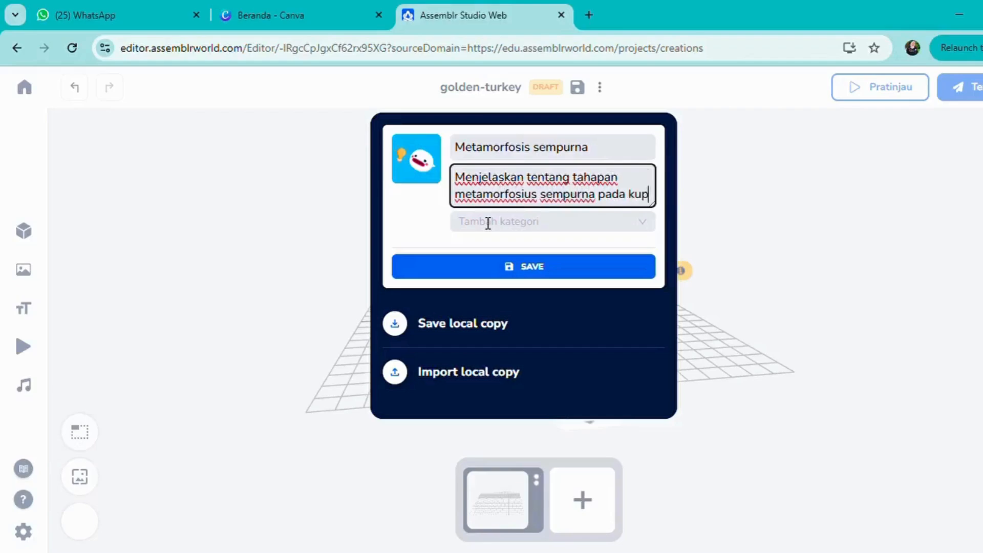
type("u-kupu")
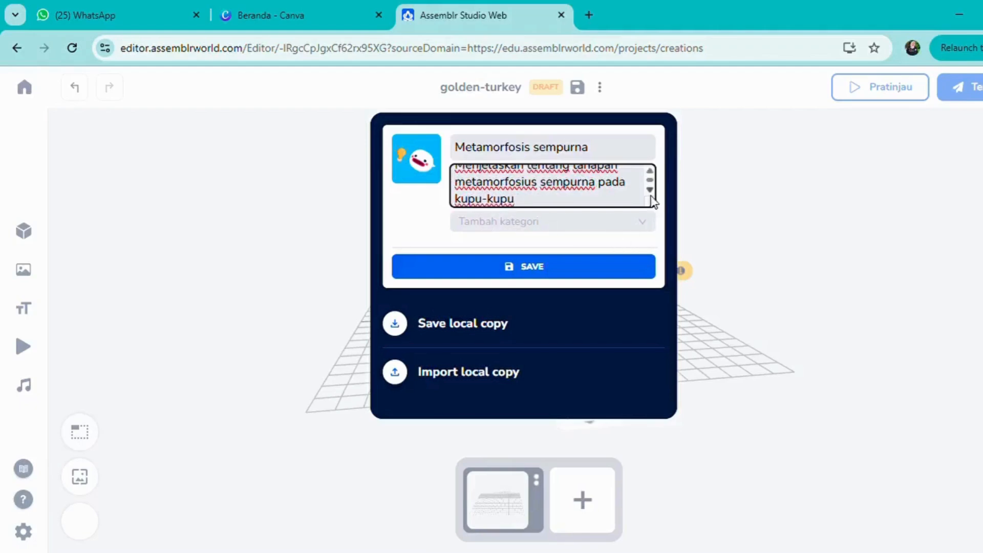
Assign the project to the Biology category and save the project details.
left_click(521, 225)
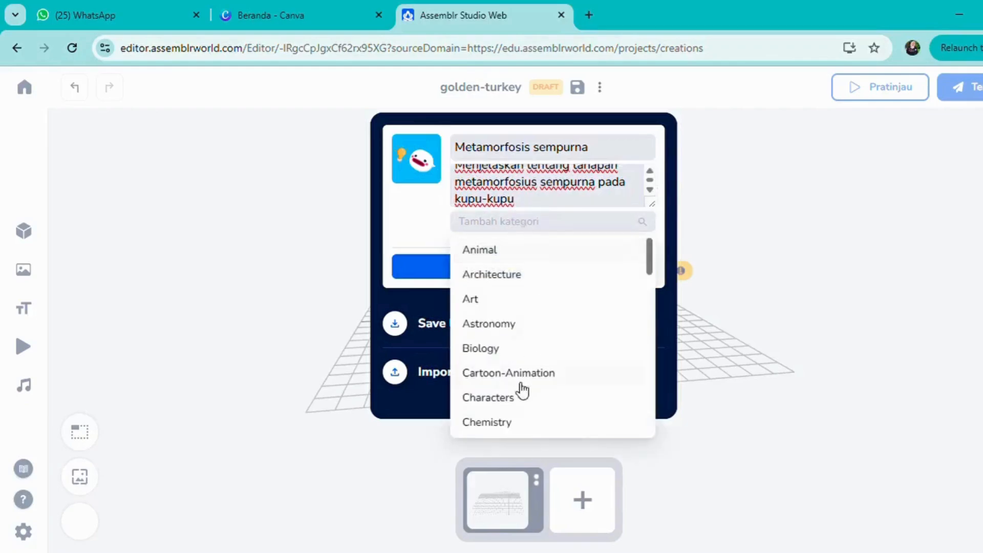
left_click(485, 356)
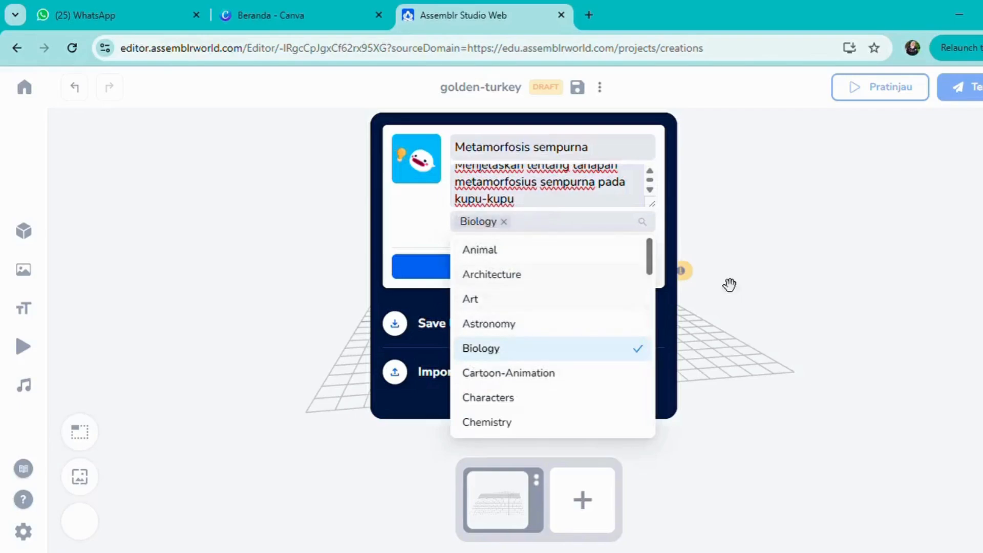
left_click(790, 264)
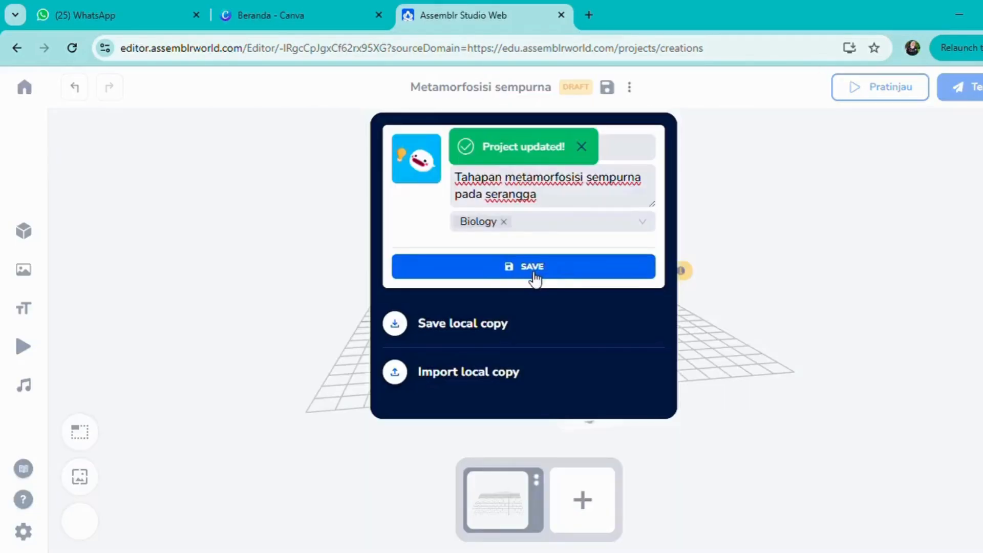
left_click(772, 255)
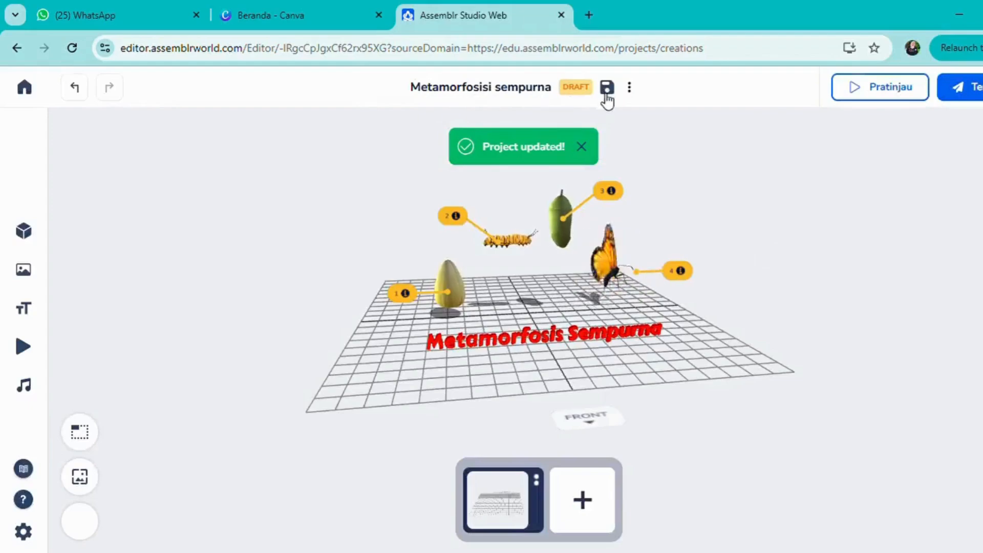
left_click(585, 147)
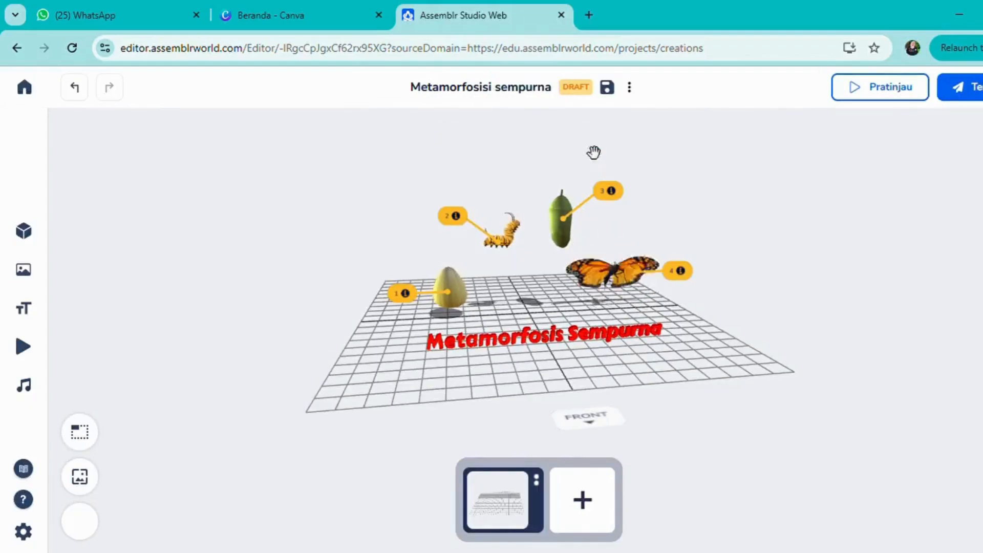
left_click_drag(790, 217, 766, 229)
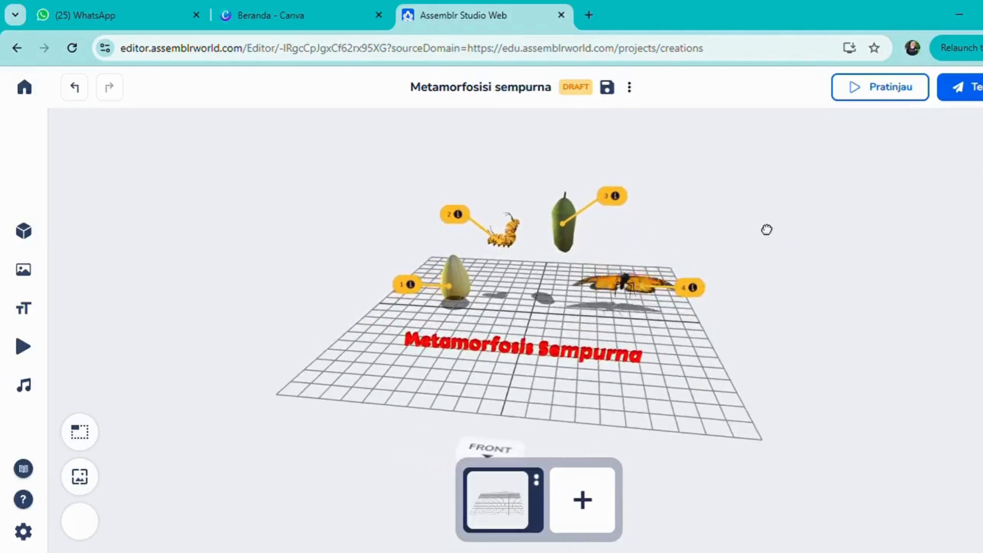
mouse_move(820, 245)
left_mouse_down()
mouse_move(810, 237)
mouse_move(814, 246)
left_mouse_up()
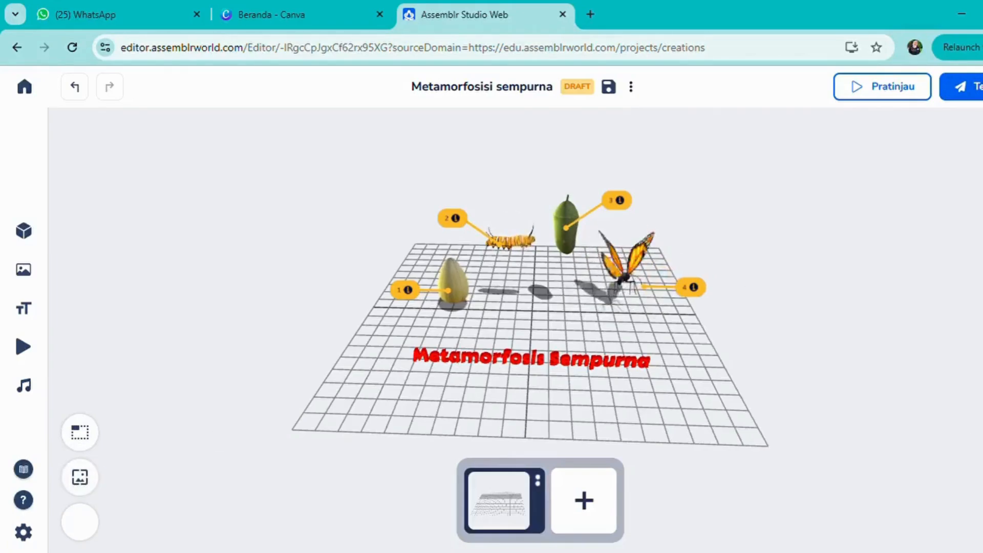
mouse_move(853, 337)
left_mouse_down()
mouse_move(871, 318)
mouse_move(919, 340)
mouse_move(778, 346)
mouse_move(851, 307)
mouse_move(834, 323)
mouse_move(846, 333)
left_mouse_up()
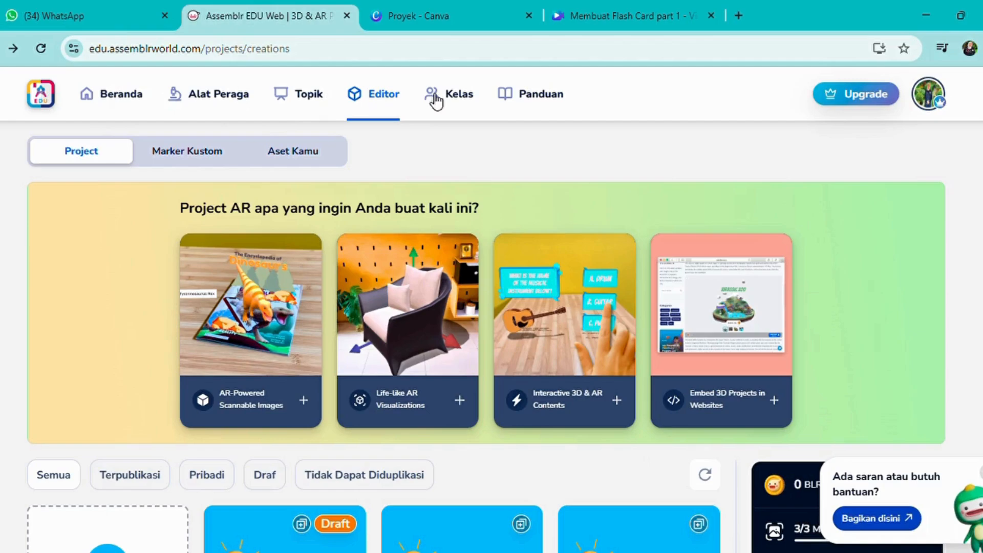
Open the Assemblr EDU guides page (Panduan) and look through the AR teaching aid inspirations.
left_click(546, 100)
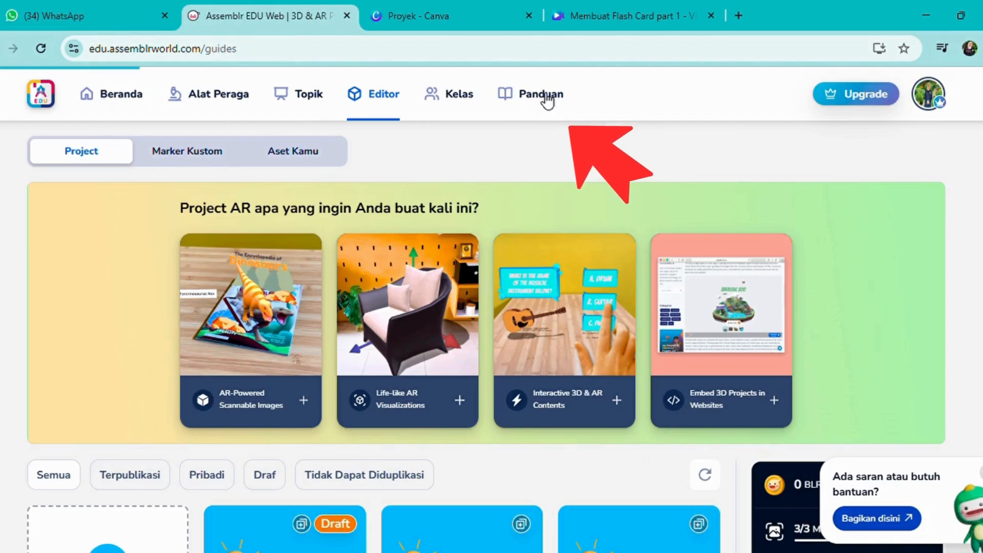
scroll(547, 100, "down", 1)
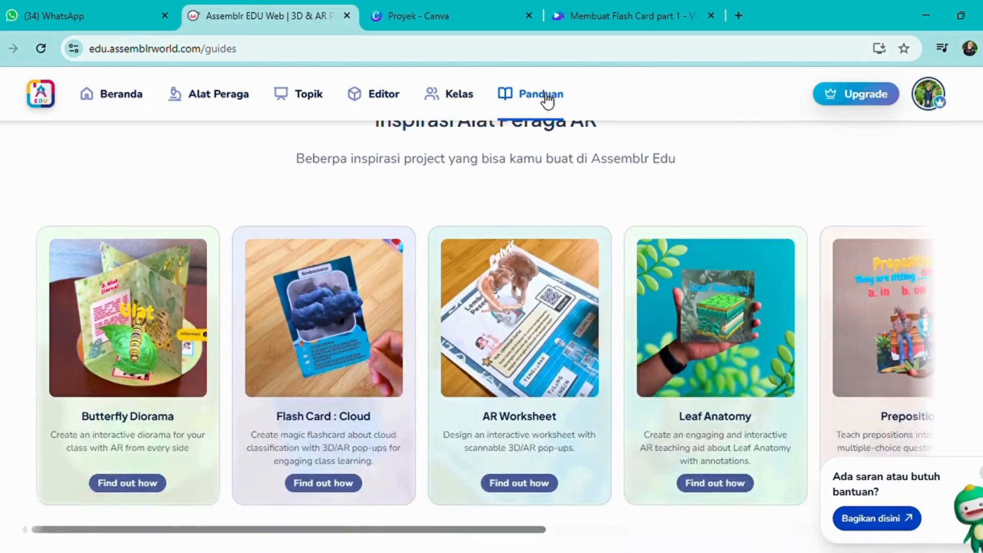
Open the "Flash Card : Cloud" inspiration from the guides page and continue through its Bitly link to the Canva template.
scroll(546, 99, "down", 1)
scroll(547, 102, "down", 1)
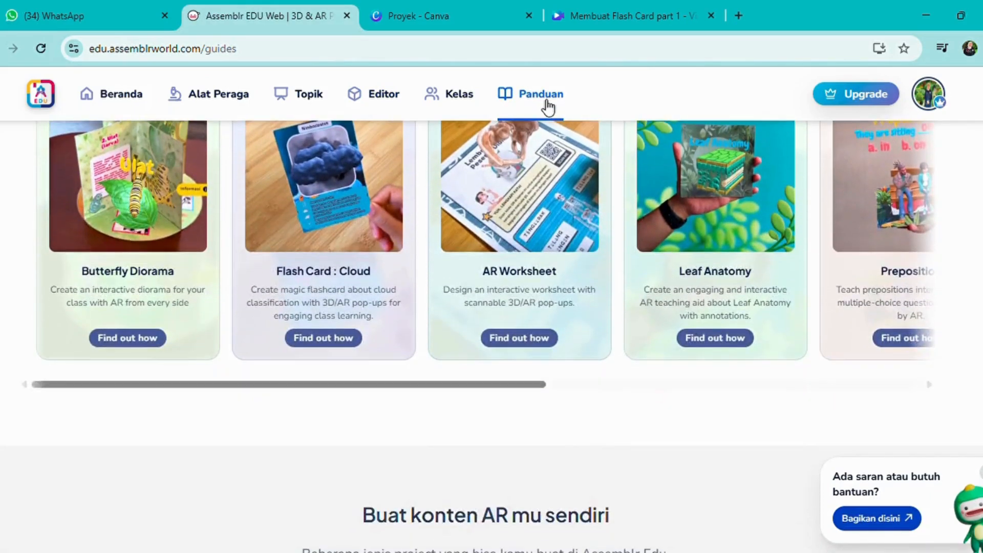
scroll(548, 105, "up", 1)
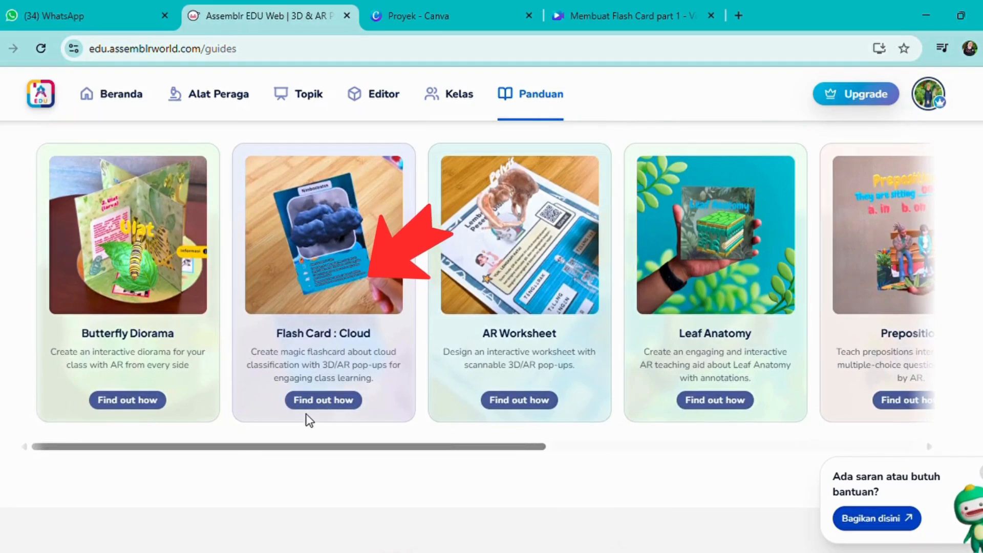
left_click(323, 400)
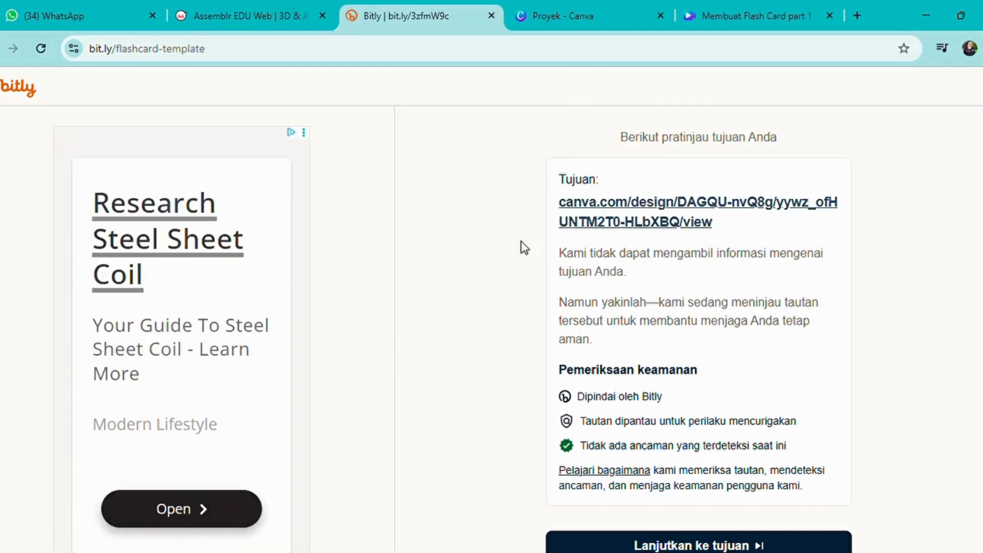
scroll(588, 215, "down", 1)
scroll(587, 216, "down", 2)
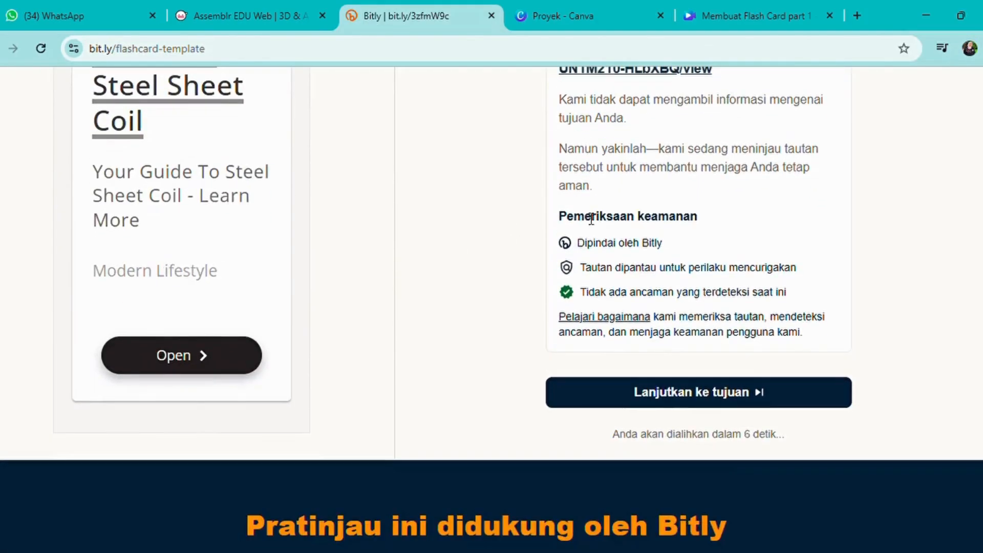
left_click(668, 392)
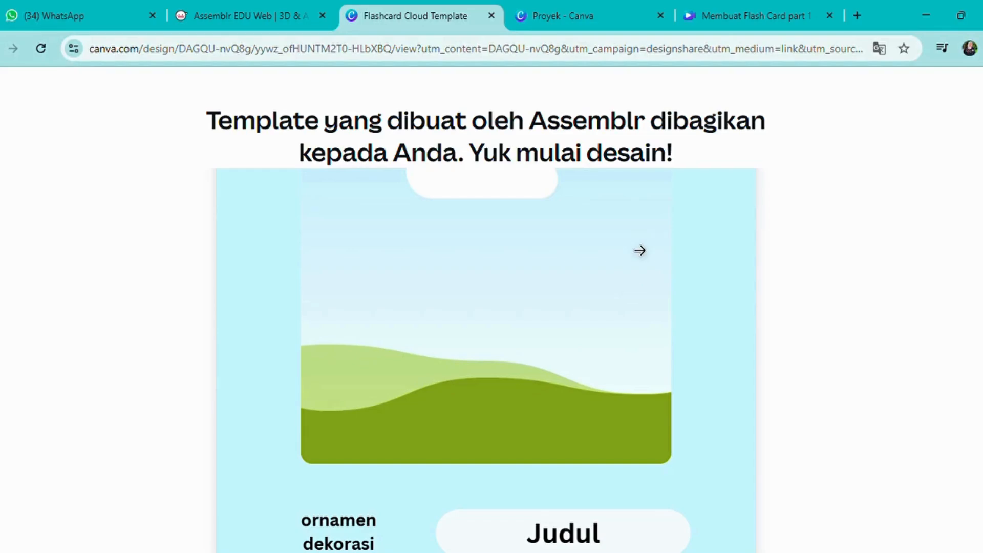
Look through the shared Flashcard Cloud Template and open an editable copy of it in the Canva editor.
scroll(639, 256, "down", 4)
scroll(640, 268, "up", 4)
scroll(658, 251, "down", 4)
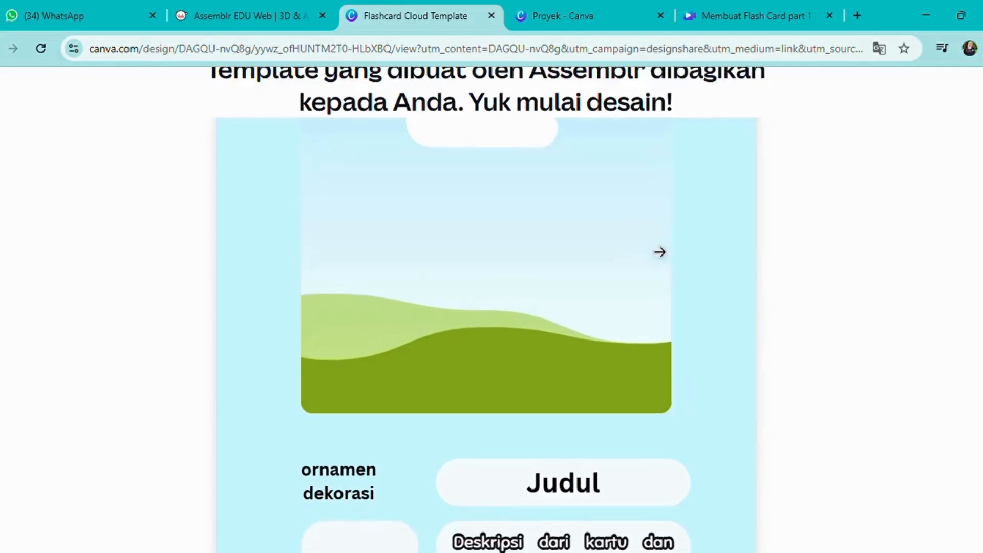
scroll(657, 260, "up", 4)
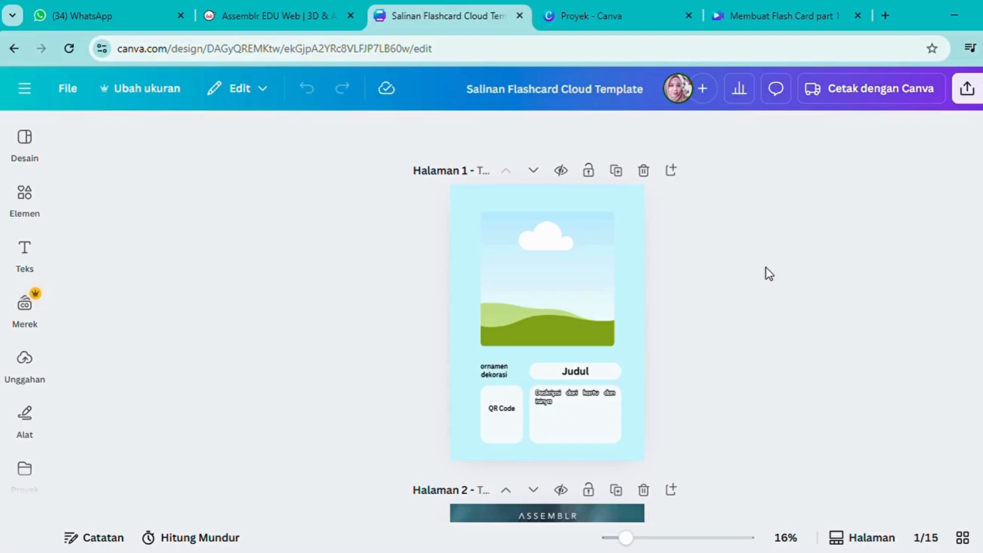
scroll(767, 271, "down", 1)
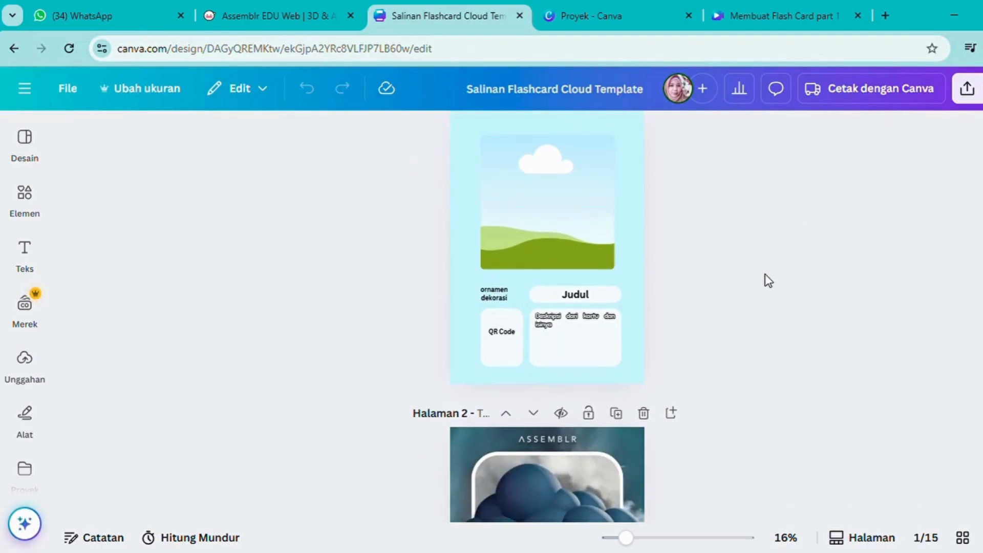
scroll(766, 271, "up", 1)
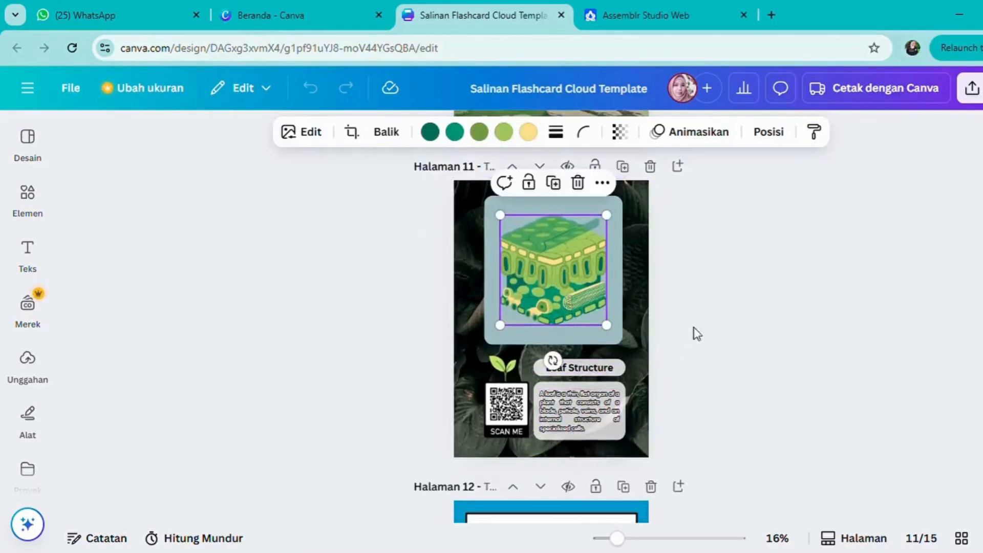
Delete the leaf illustration from the page 11 card and search the element photos for "metamorfosis kupu kupu".
left_click(578, 184)
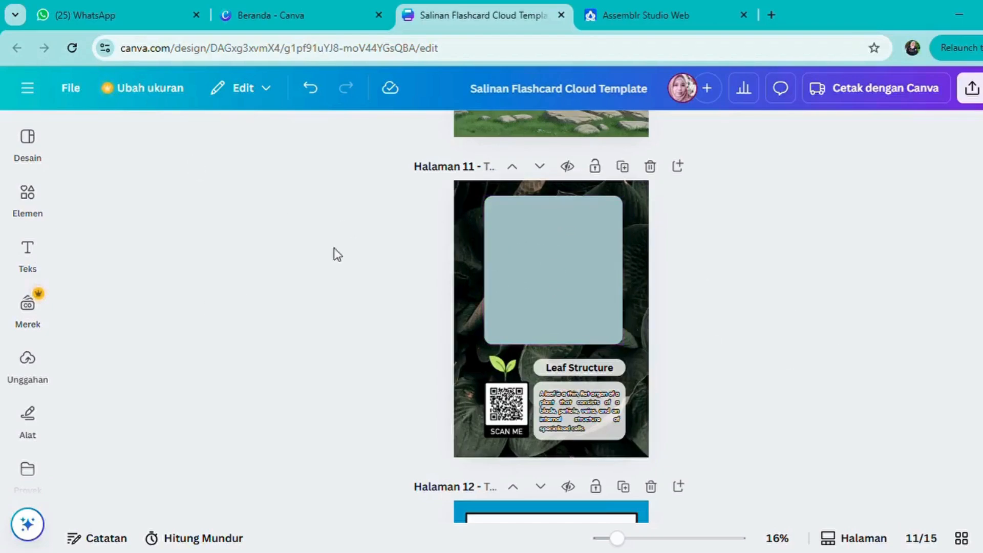
left_click(28, 197)
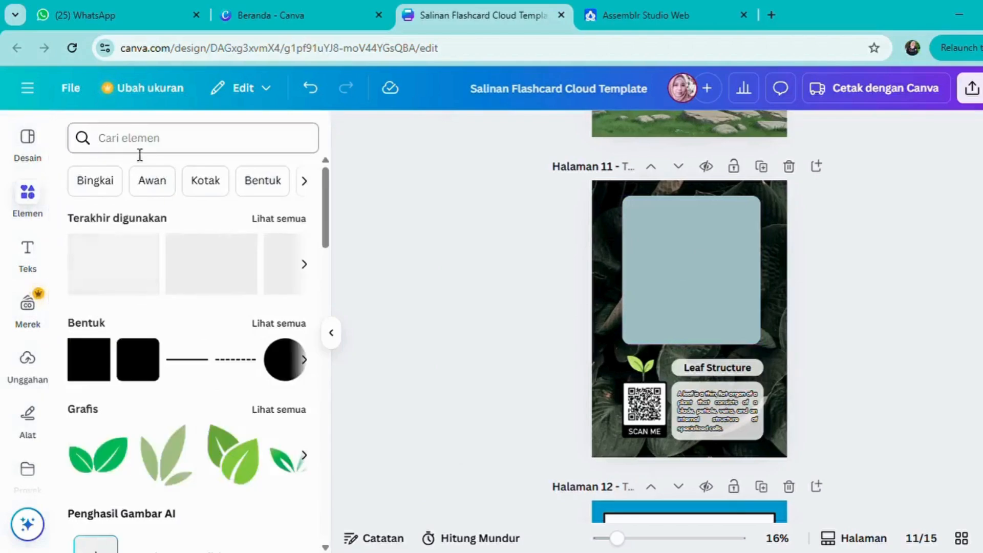
left_click(148, 147)
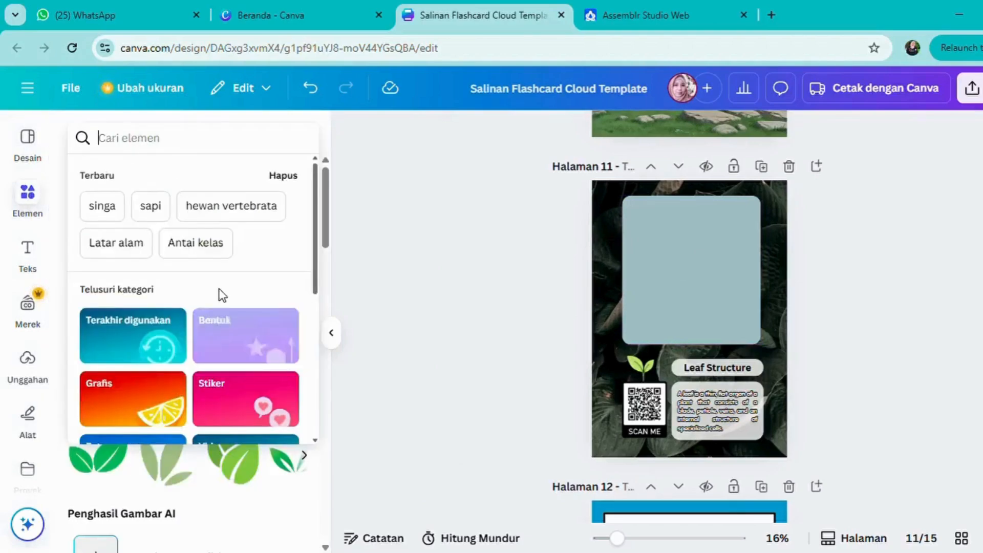
type("me")
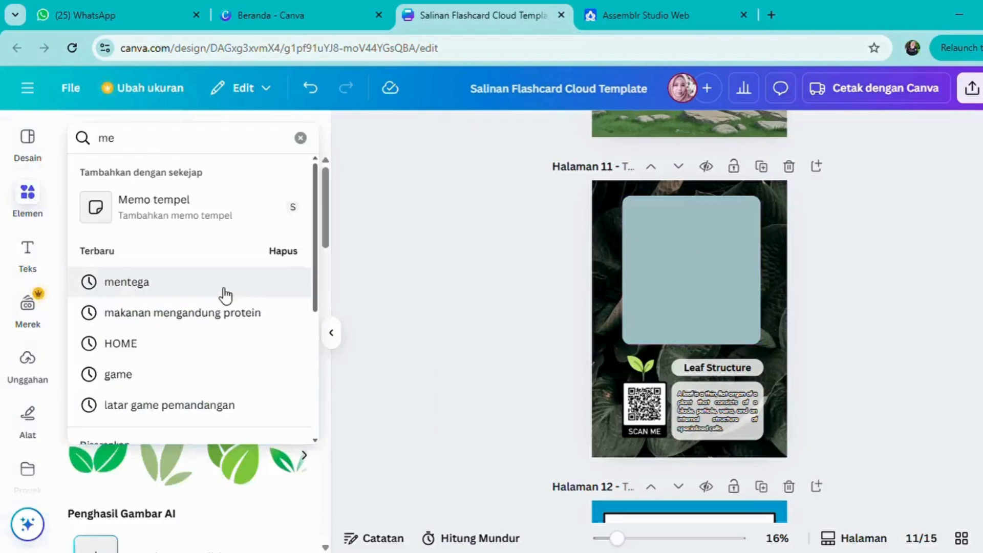
type("tamorfosis")
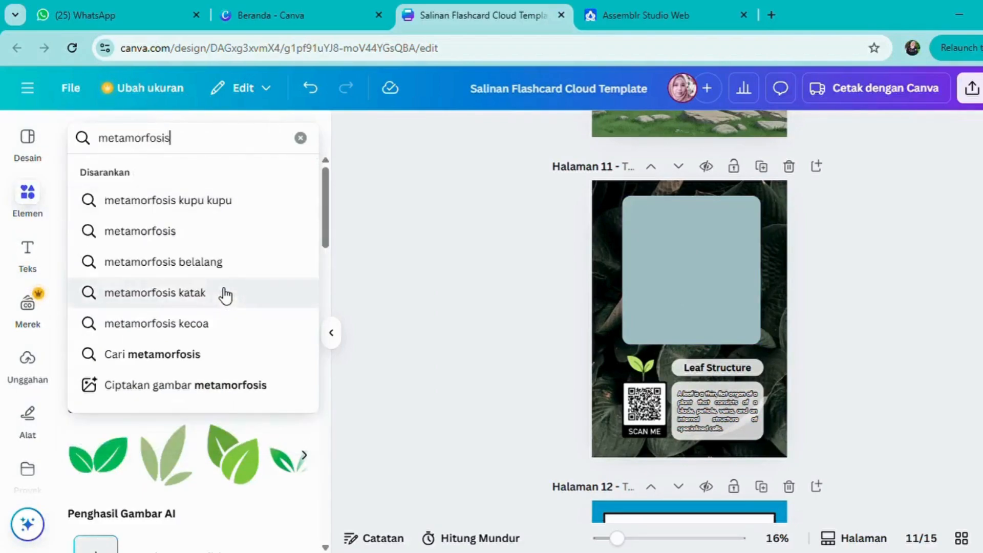
left_click(221, 201)
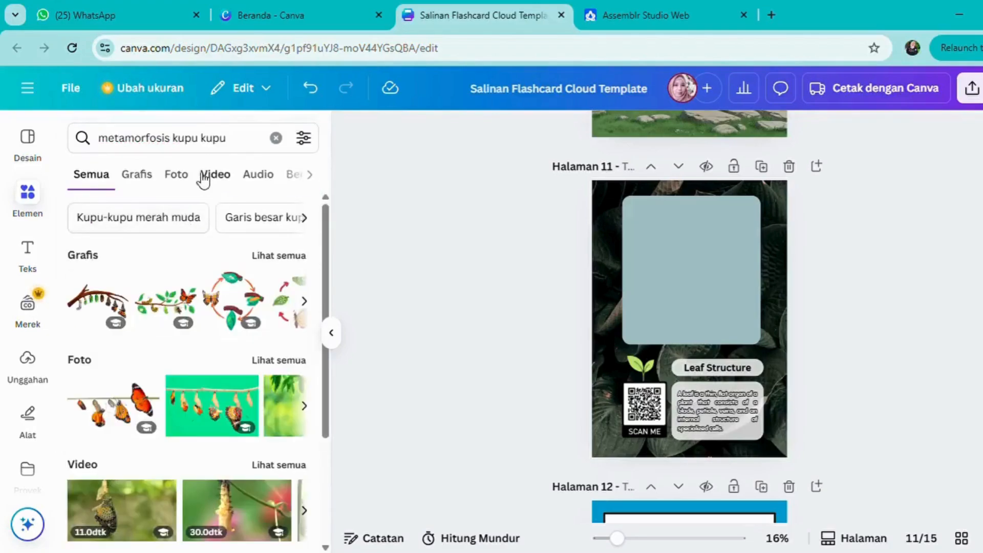
left_click(183, 179)
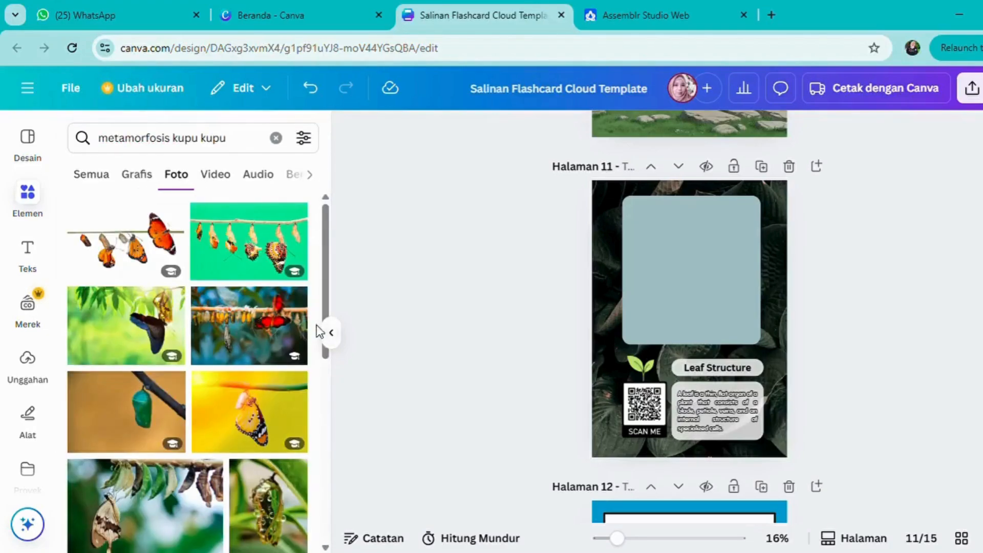
Place the photo of a dark butterfly hanging beneath green leaves in the picture area of the page 11 card.
left_click_drag(327, 254, 347, 269)
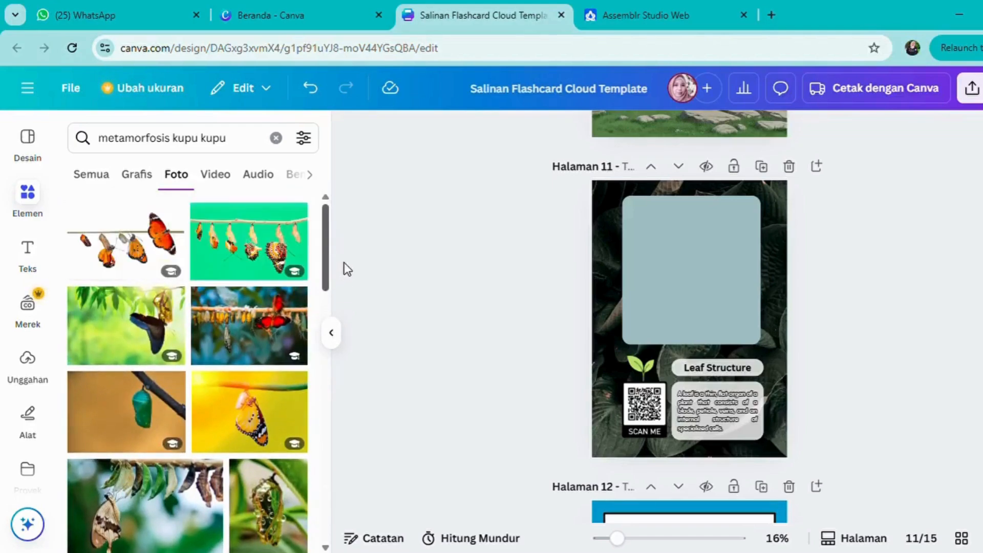
left_click_drag(126, 325, 606, 307)
left_click(916, 308)
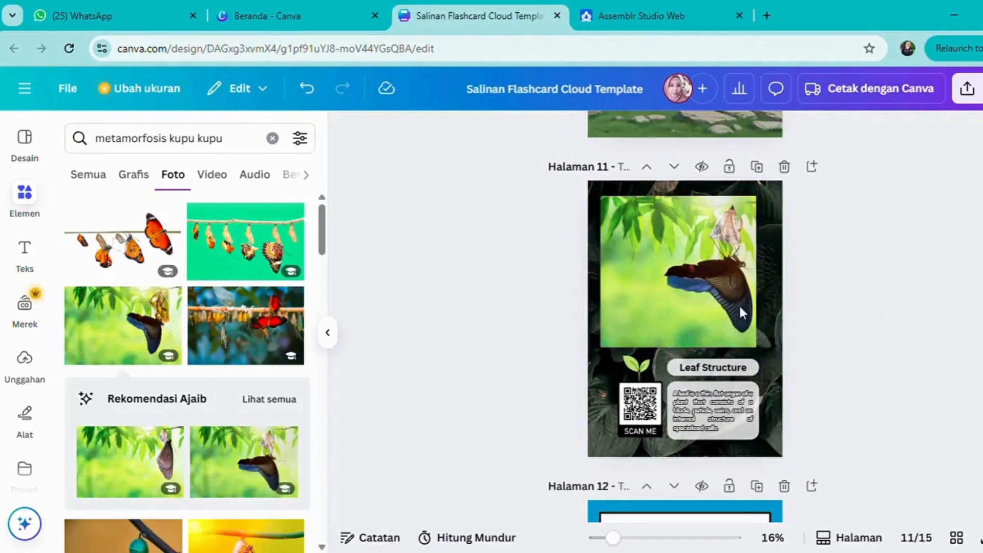
Remove the QR code from the page 11 card and replace the title "Leaf Structure" with "Metamorfosisi Sempurna".
scroll(592, 343, "down", 1)
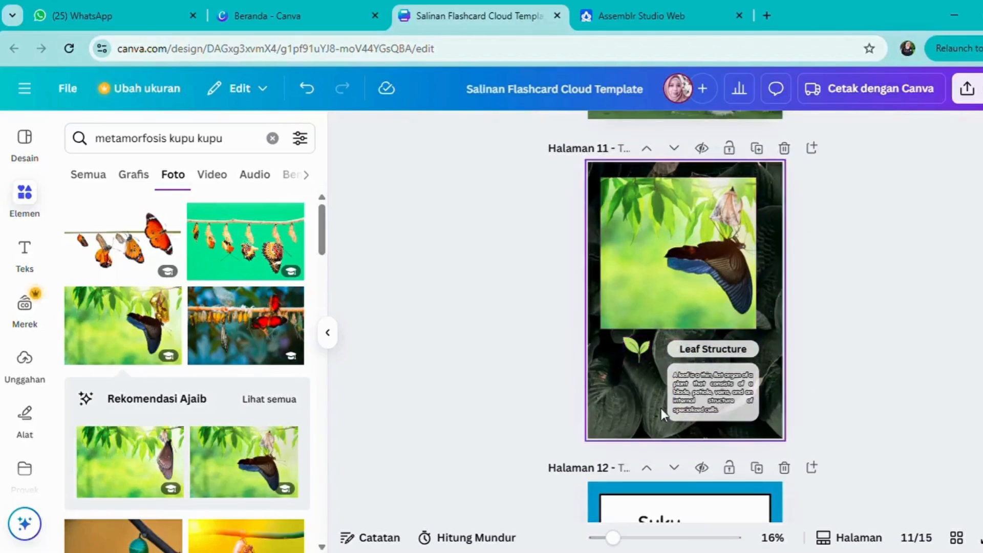
left_click(750, 352)
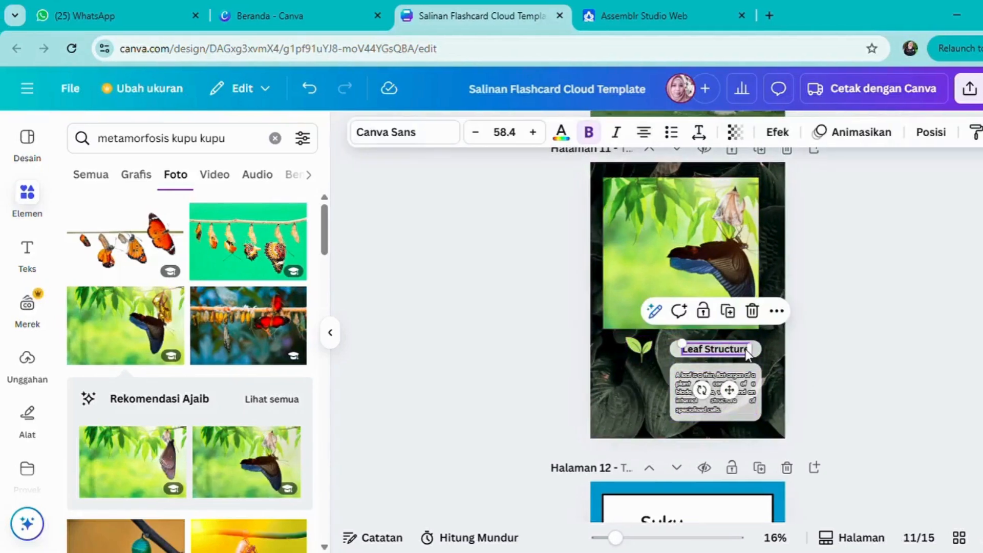
left_click(751, 352)
left_click_drag(751, 351, 676, 369)
type("Metamorfosisi Seme")
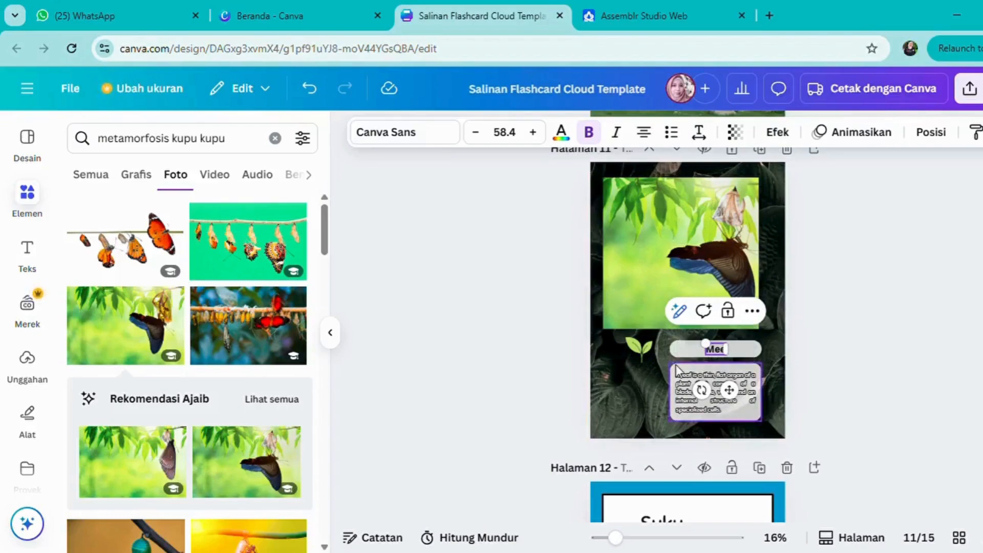
type("urna")
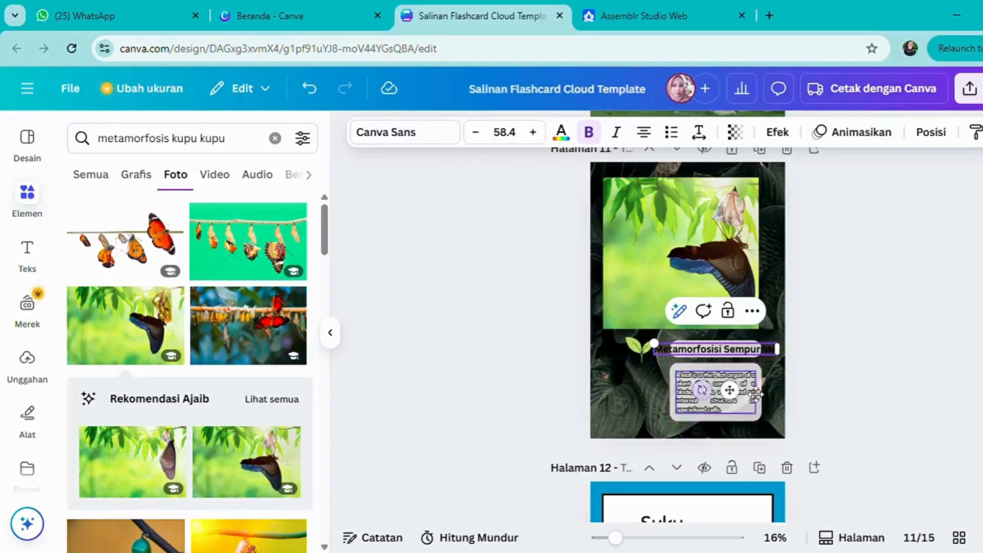
left_click(831, 335)
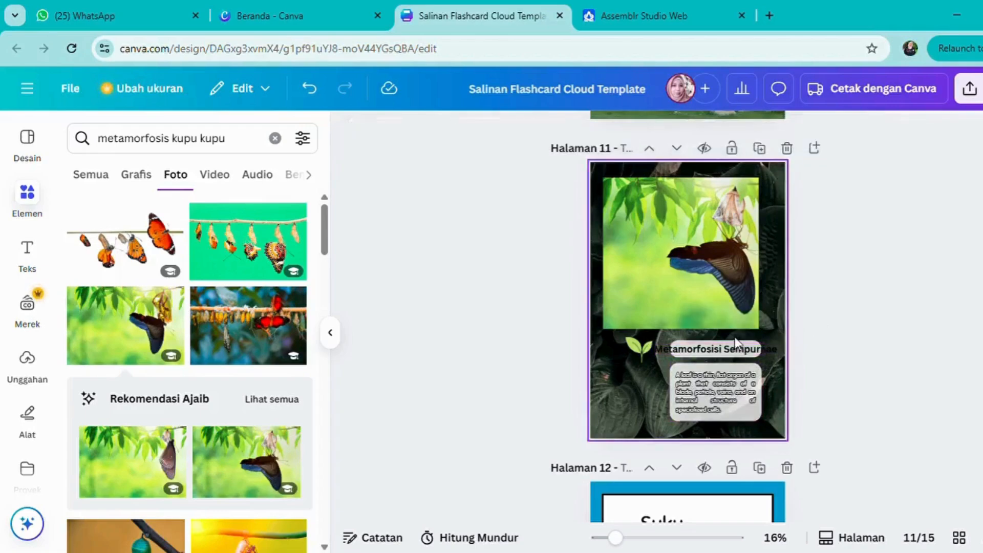
Replace the leaf description with a definition of metamorfosis sempurna in four stages (telur, larva, pupa, dewasa) and move the text up into its box.
left_click(695, 359)
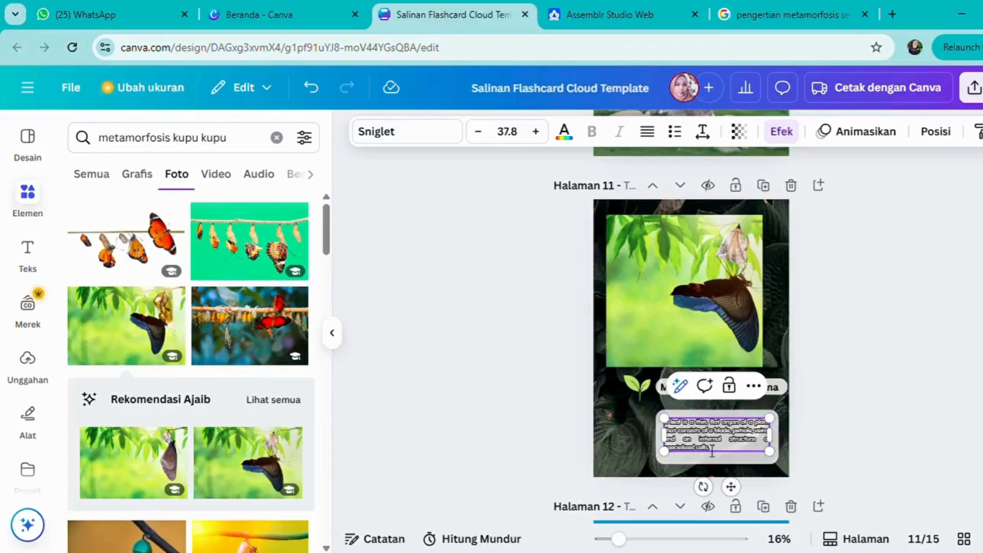
left_click_drag(712, 451, 665, 418)
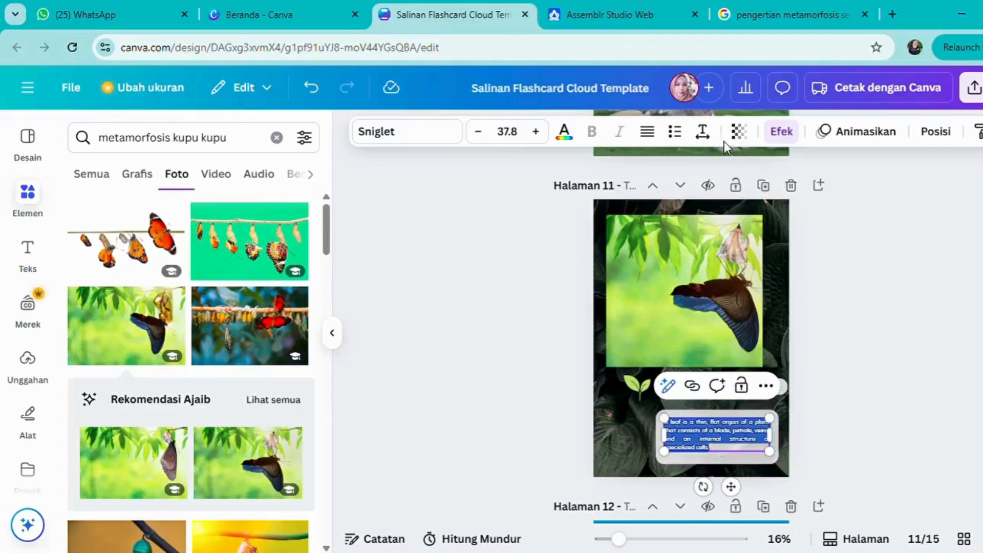
type("Metamorfosis sempurna adalah perubahan bentuk tubuh hewan yang melalui empat tahap: telur, larva, pupa (kepompong), dan dewasa (imago), dengan perubahan bentuk yang sangat drastis antar fase.")
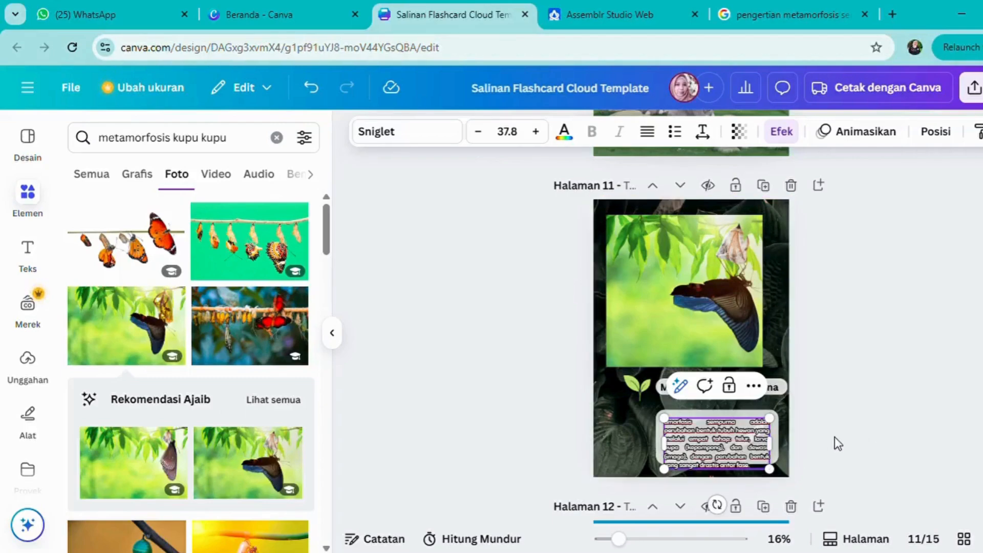
left_click_drag(727, 448, 728, 440)
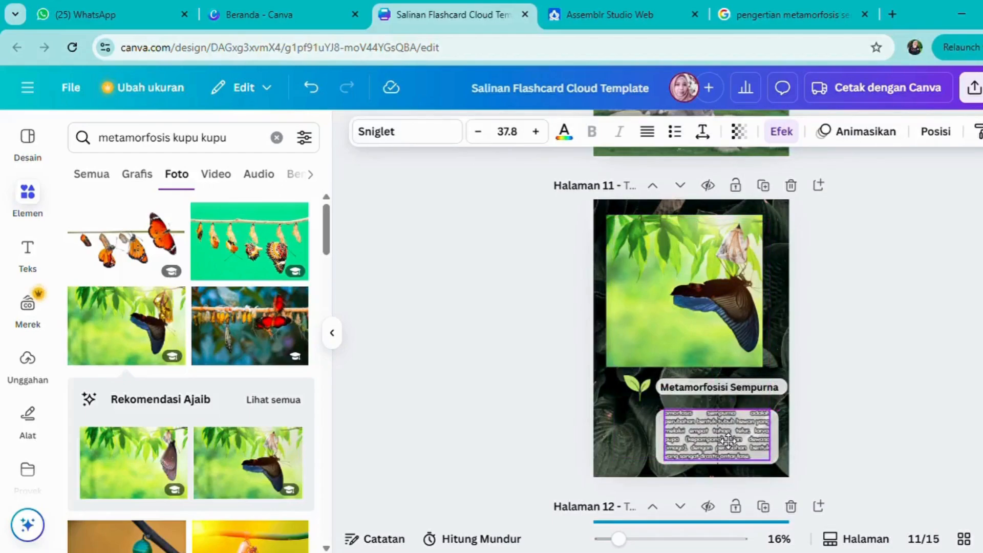
left_click_drag(727, 439, 727, 438)
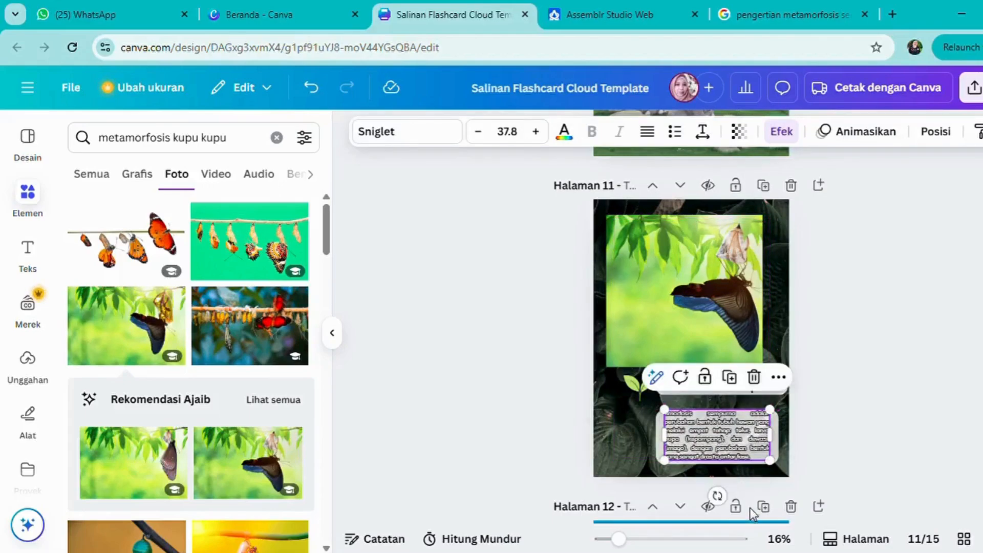
Adjust the description's background box upward and move the definition text slightly higher within it.
left_click_drag(624, 543, 649, 540)
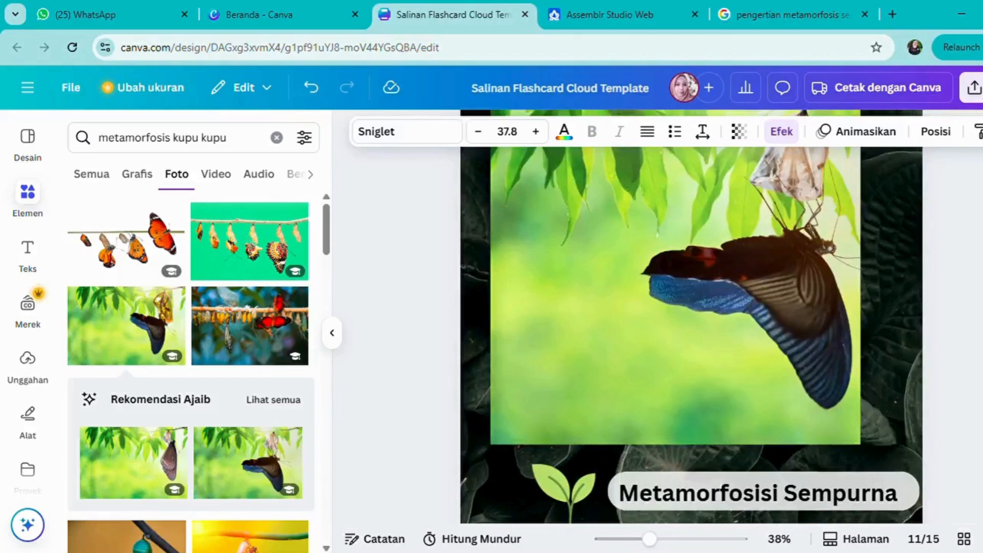
scroll(691, 332, "down", 4)
left_click(976, 390)
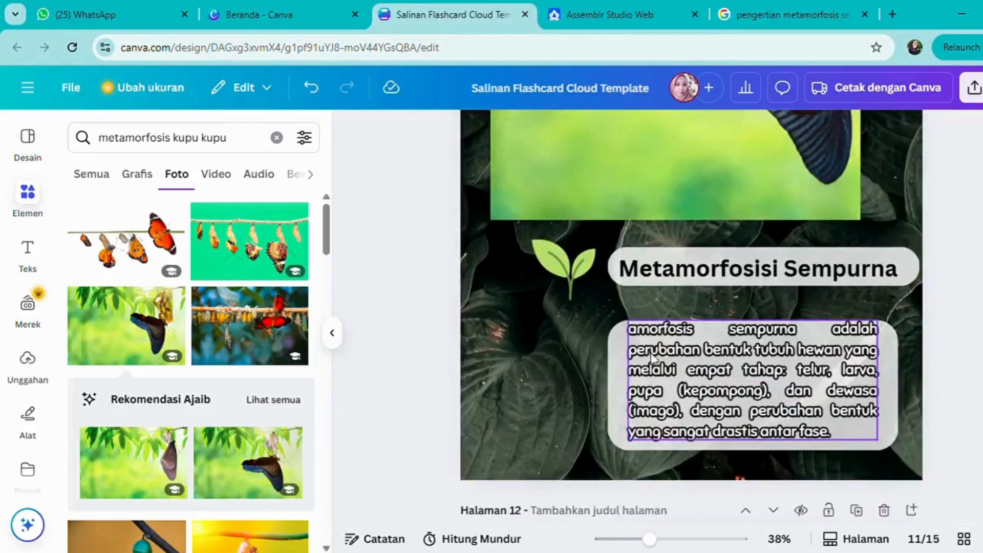
left_click(618, 360)
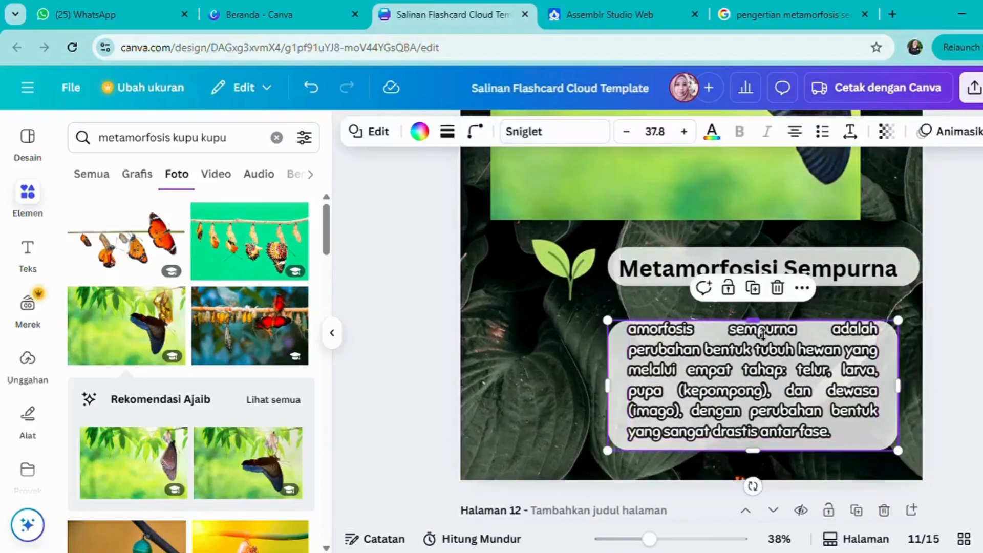
left_click_drag(767, 329, 766, 318)
left_click_drag(754, 392, 751, 384)
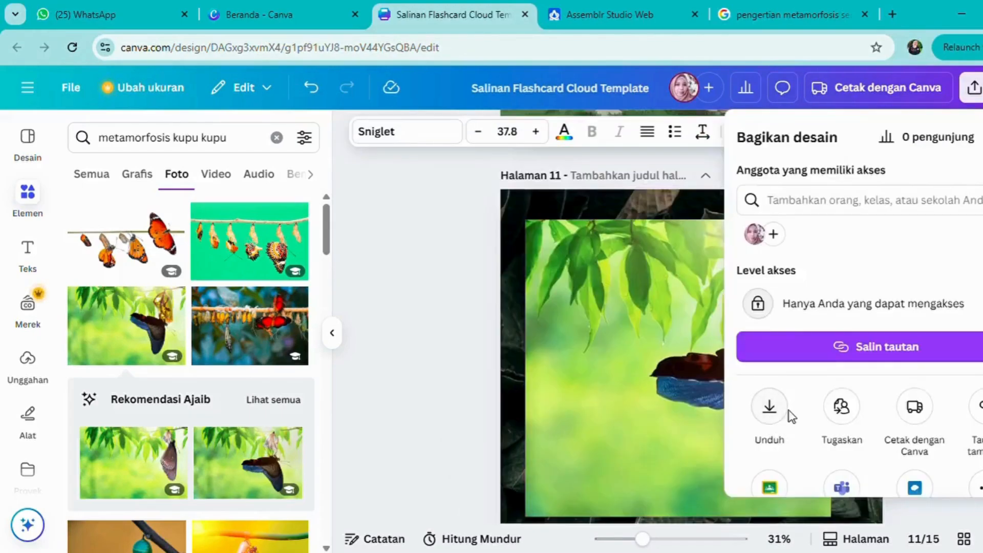
Download only page 11 of the flashcard design as a PNG file.
left_click(769, 407)
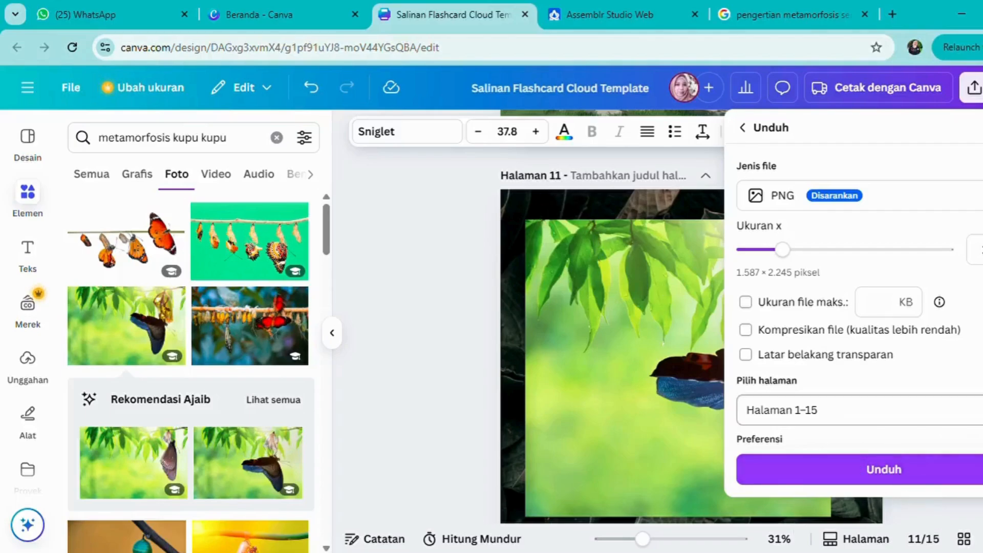
left_click(952, 409)
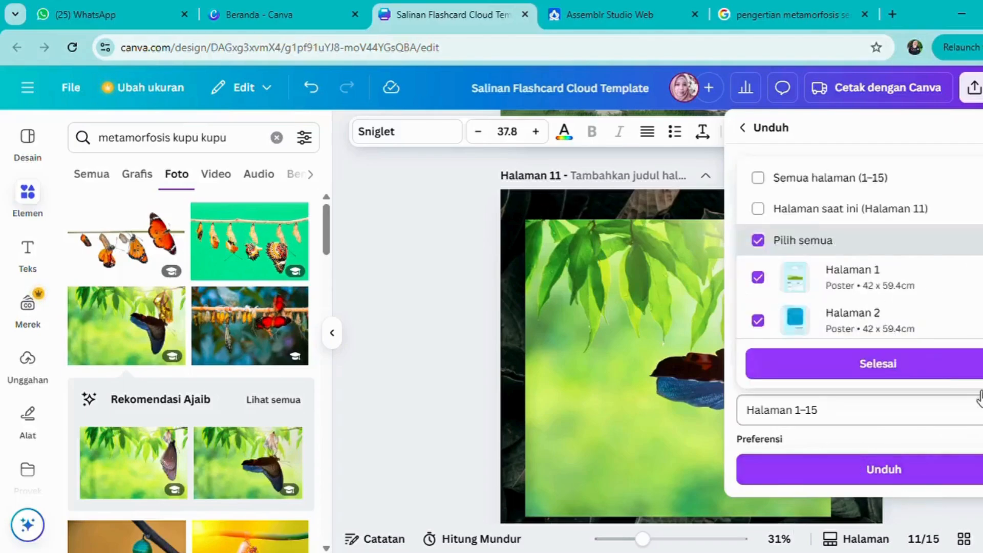
left_click(759, 236)
scroll(788, 230, "down", 10)
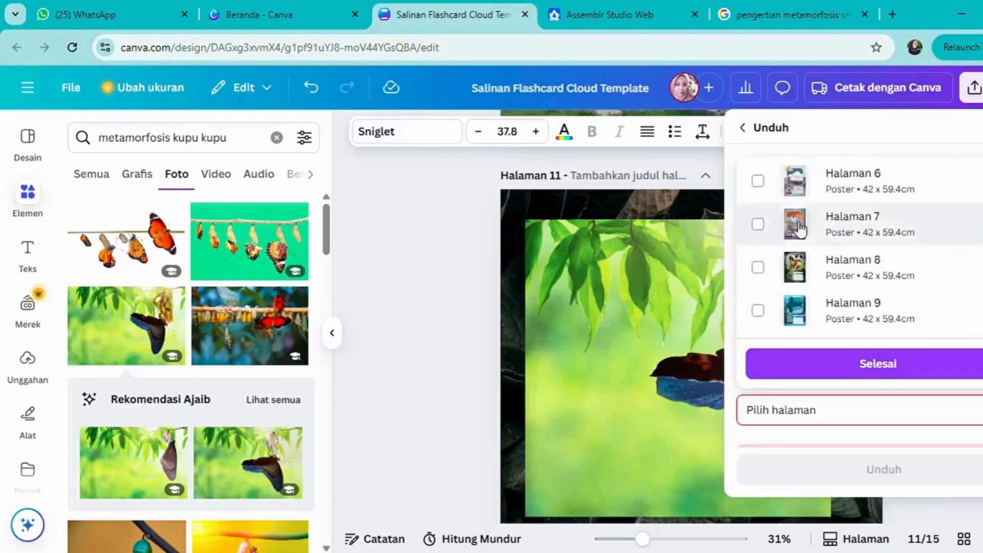
scroll(819, 204, "up", 3)
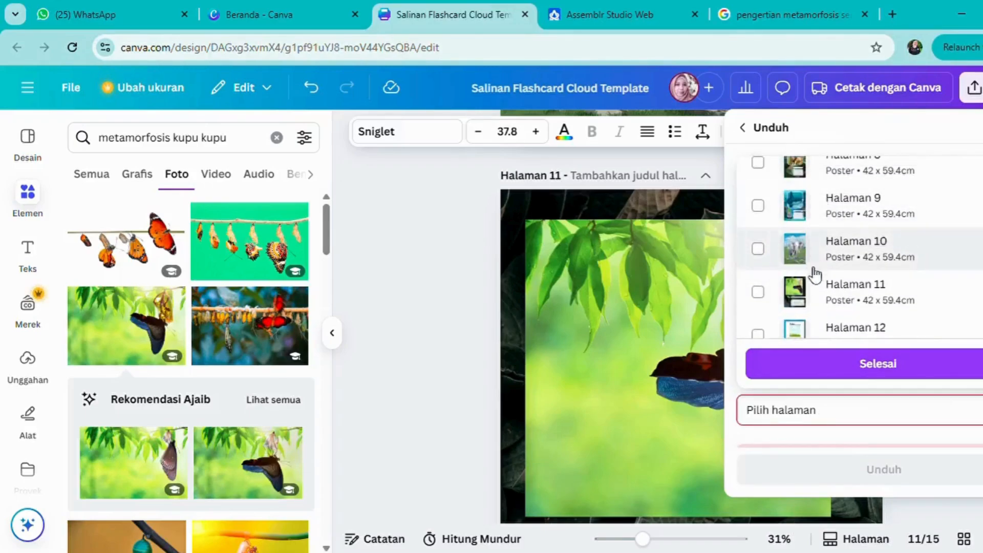
left_click(758, 292)
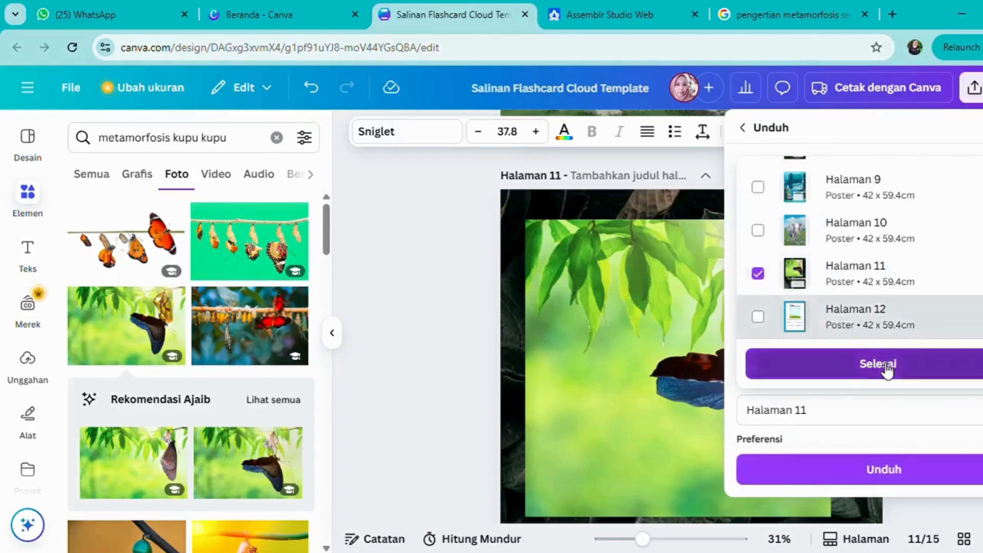
left_click(889, 365)
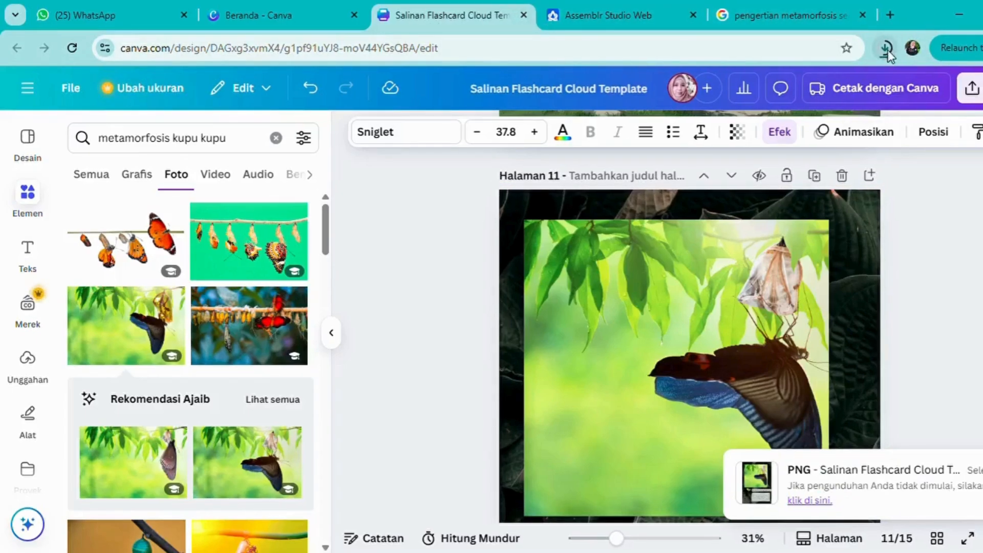
Switch to Assemblr Studio, choose the Penanda Kustom marker type and try to upload the downloaded card image.
key("ctrl+Tab")
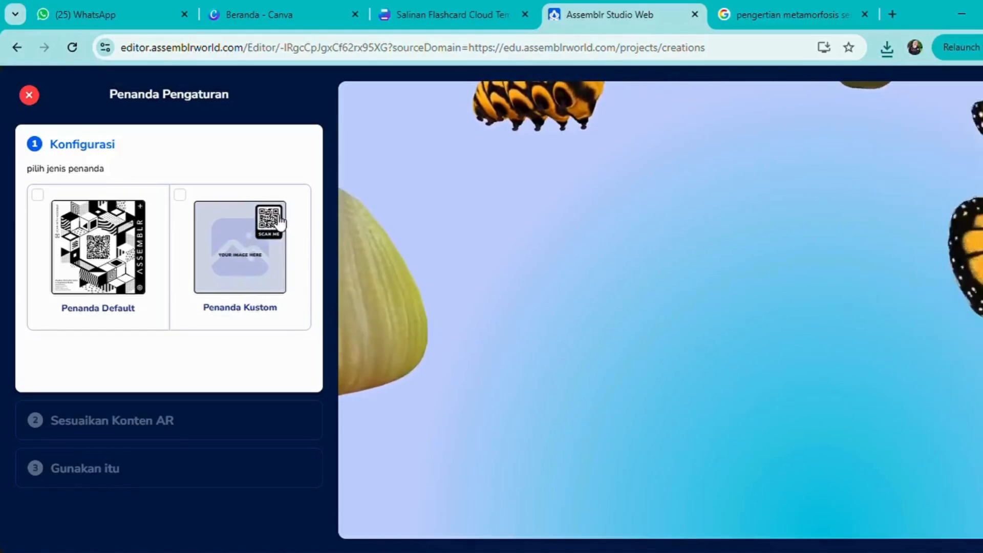
left_click(241, 279)
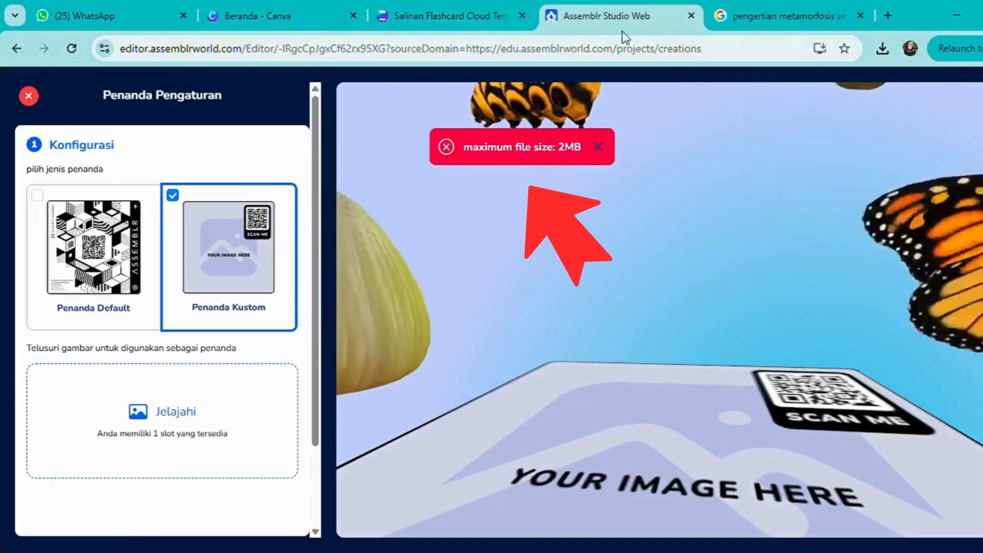
Review the finished page 11 card in Canva and return to the marker settings in Assemblr Studio.
left_click(432, 21)
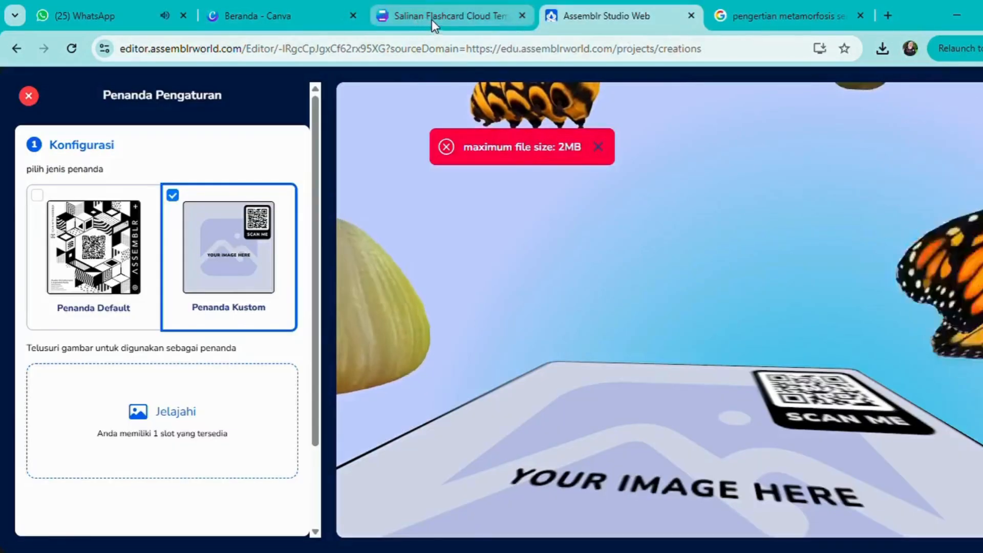
left_click(431, 19)
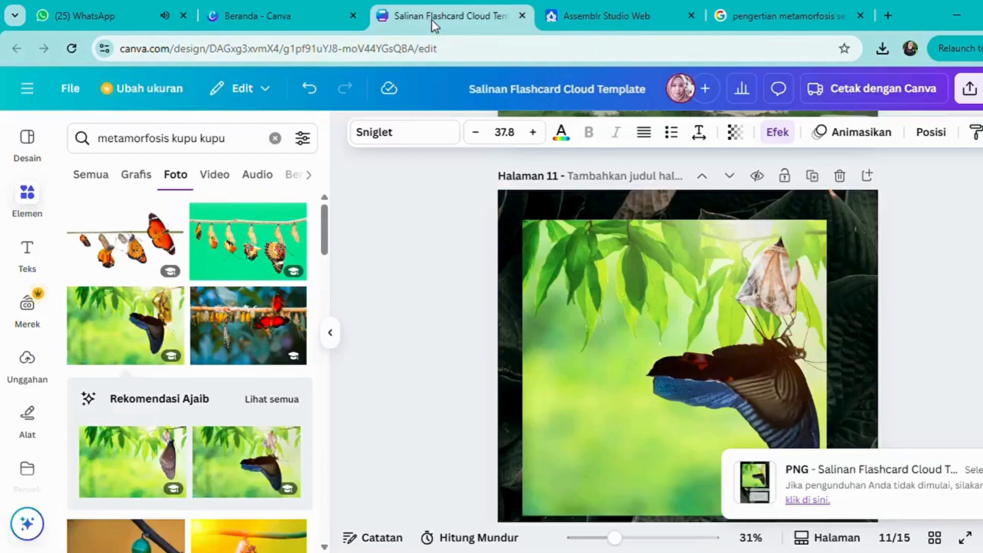
left_click(286, 13)
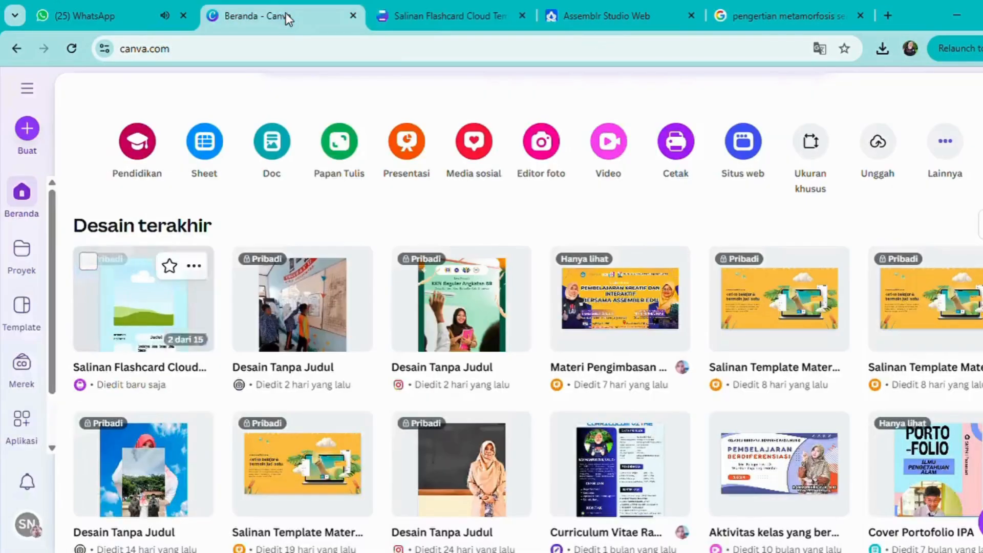
left_click(457, 18)
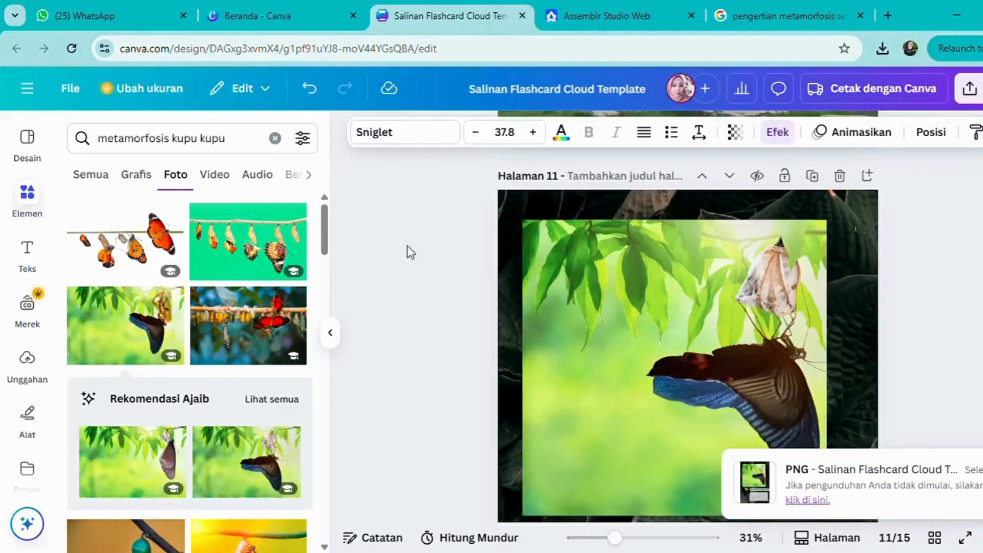
scroll(409, 251, "down", 5)
scroll(409, 251, "down", 3, "ctrl")
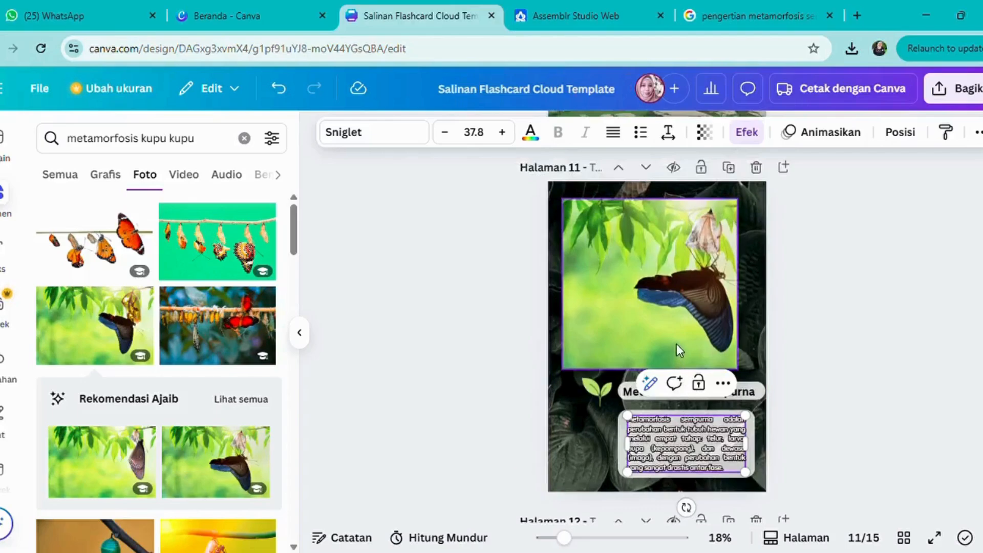
left_click(559, 19)
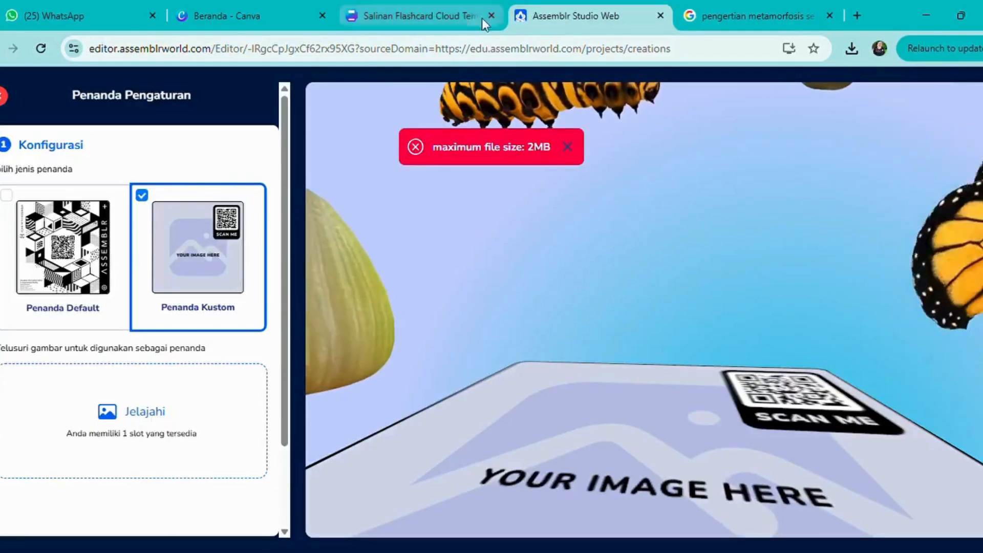
Search the web for "compres png" and compress the downloaded card image with iLoveIMG's PNG compressor.
left_click(858, 17)
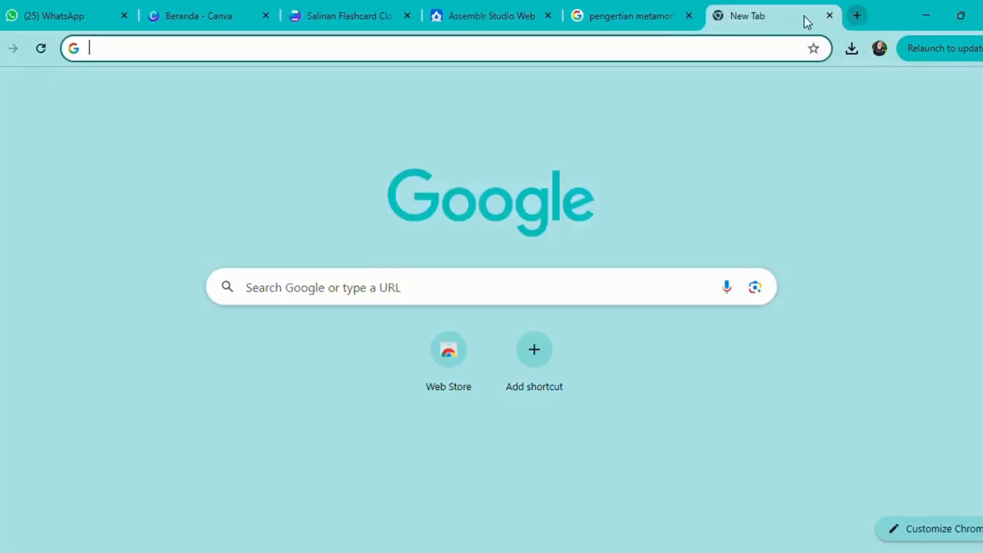
left_click(690, 17)
left_click(386, 295)
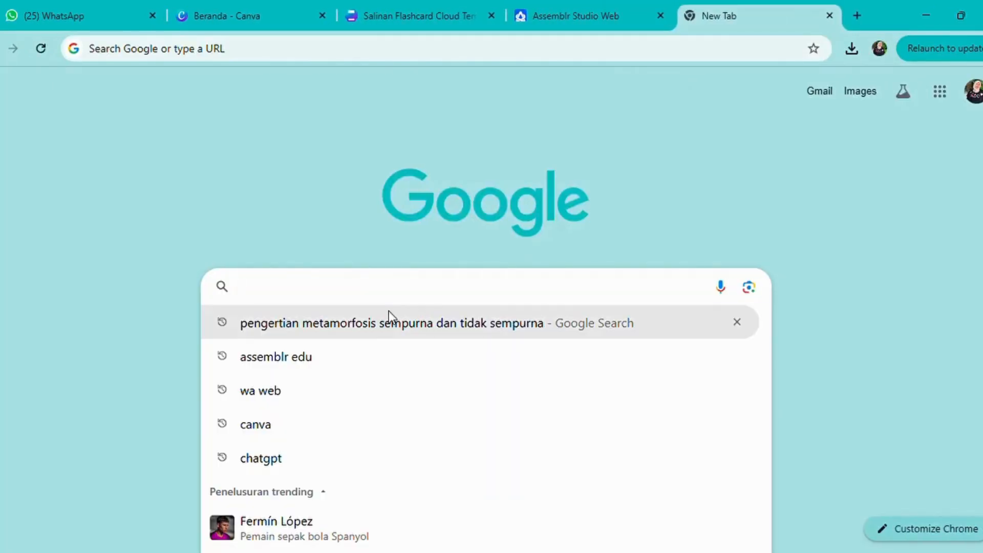
type("p")
key("Escape")
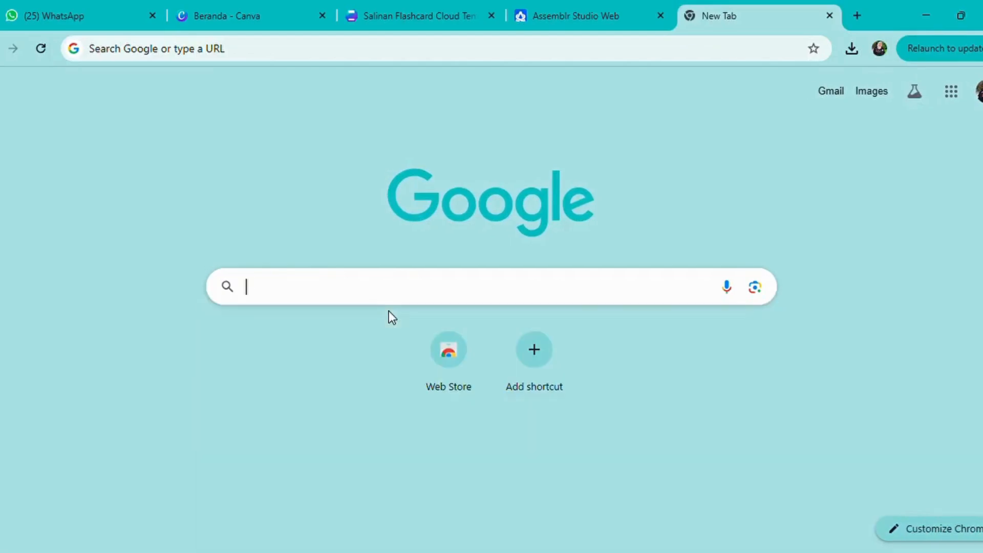
type("compres png")
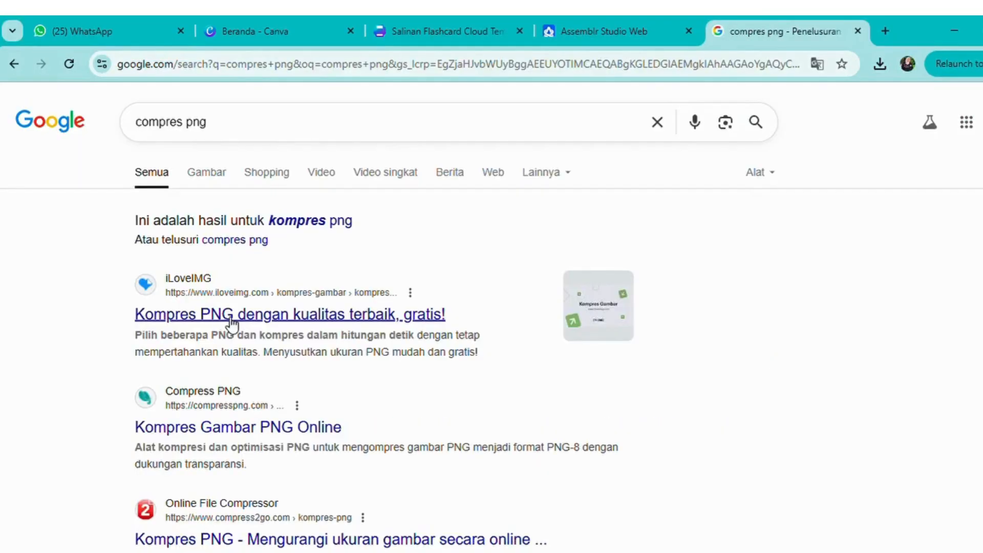
left_click(232, 319)
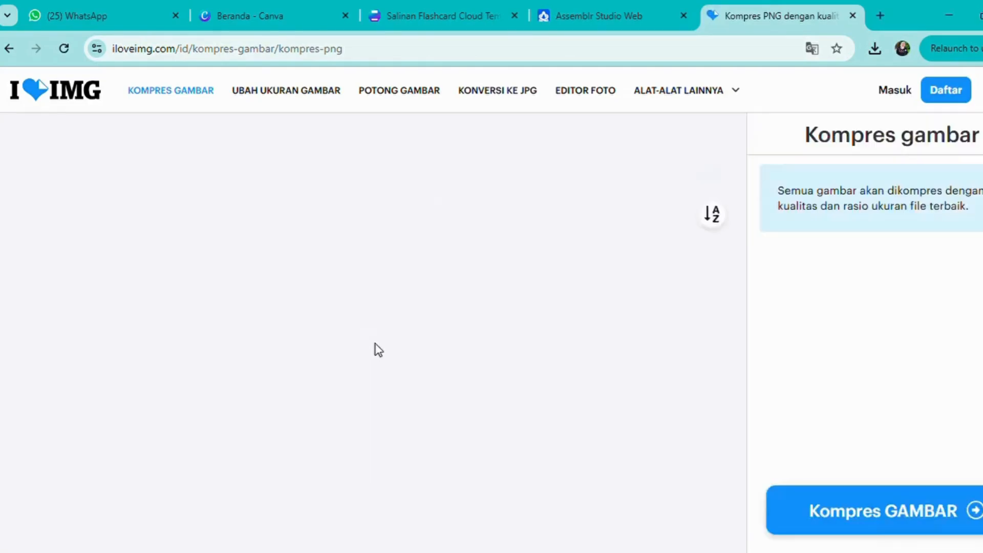
left_click(860, 518)
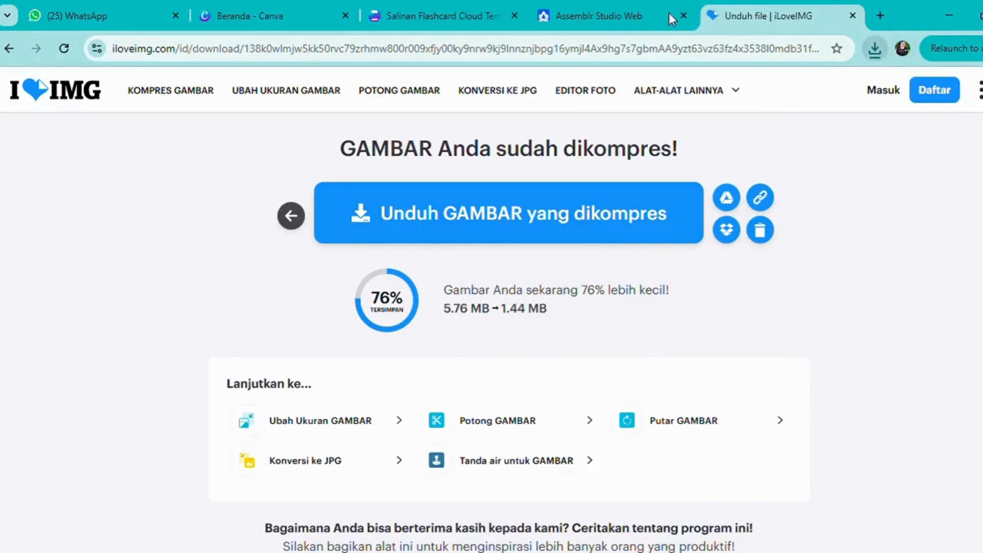
Upload the compressed card as the custom marker image in Assemblr Studio and apply it with the QR code beside the card.
left_click(582, 16)
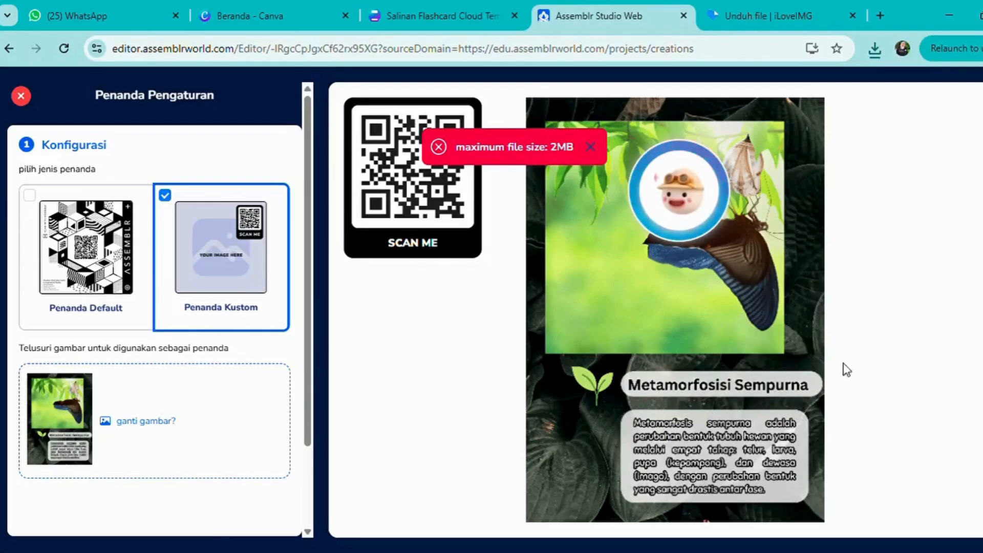
left_click(591, 149)
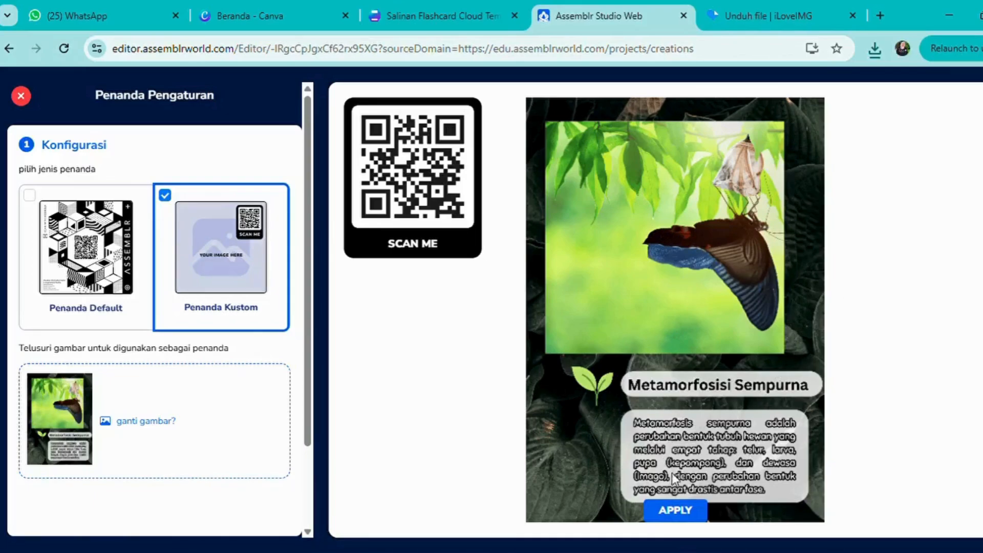
left_click(676, 511)
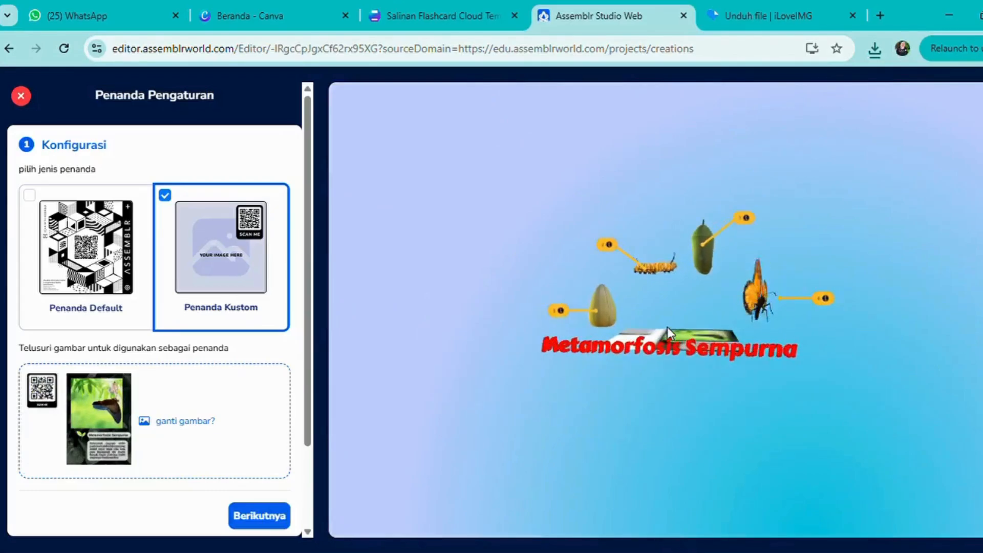
Examine from several angles how the metamorphosis objects and title sit over the custom marker card.
mouse_move(667, 326)
left_mouse_down()
mouse_move(671, 411)
mouse_move(671, 385)
left_mouse_up()
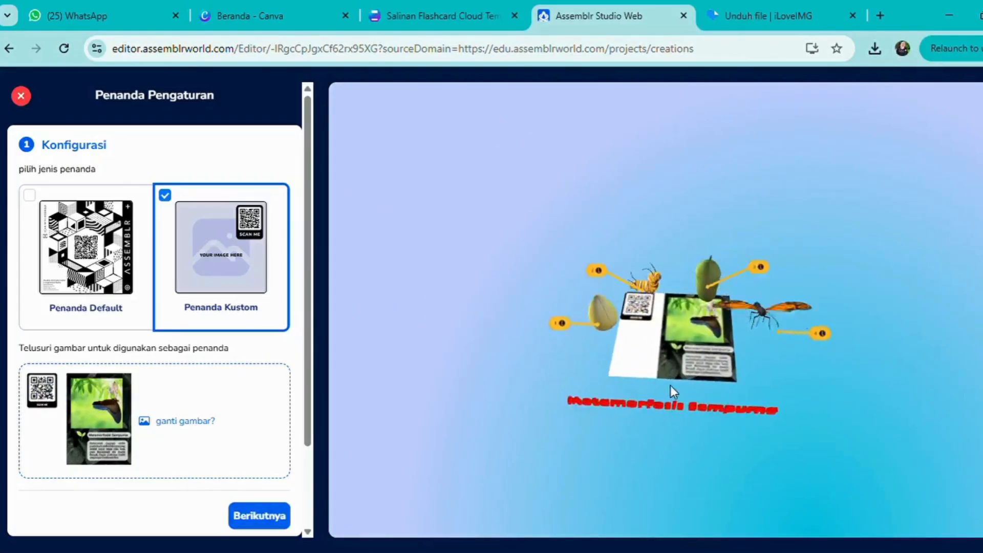
scroll(675, 385, "up", 5)
scroll(675, 385, "down", 5)
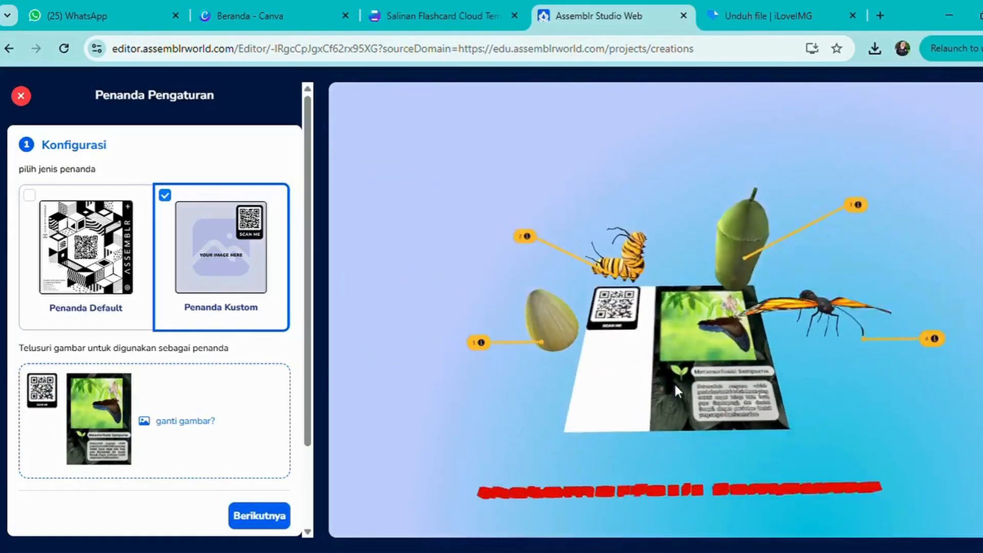
mouse_move(674, 382)
left_mouse_down()
mouse_move(673, 352)
mouse_move(711, 321)
mouse_move(674, 336)
mouse_move(665, 322)
mouse_move(674, 369)
mouse_move(748, 330)
mouse_move(719, 370)
mouse_move(736, 320)
mouse_move(713, 339)
left_mouse_up()
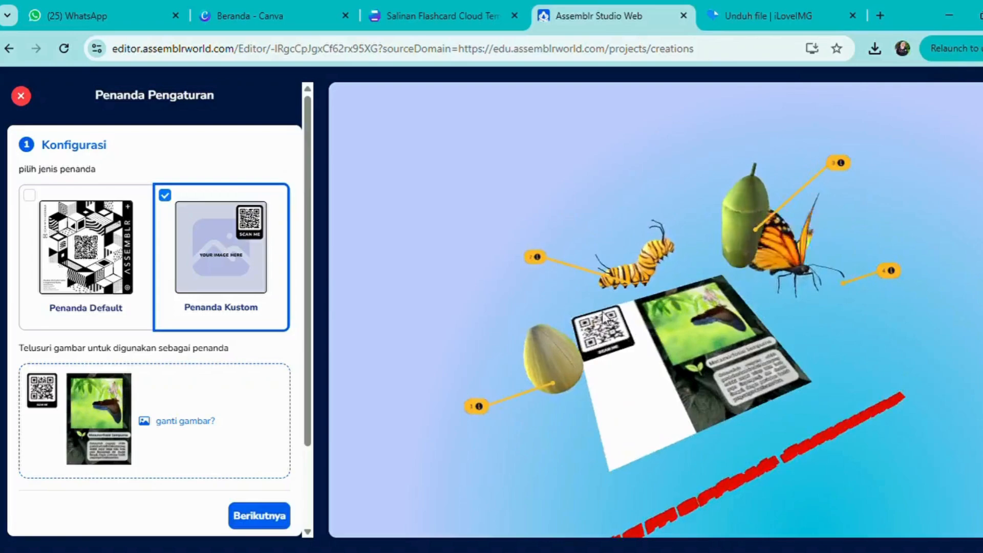
left_click_drag(609, 315, 681, 389)
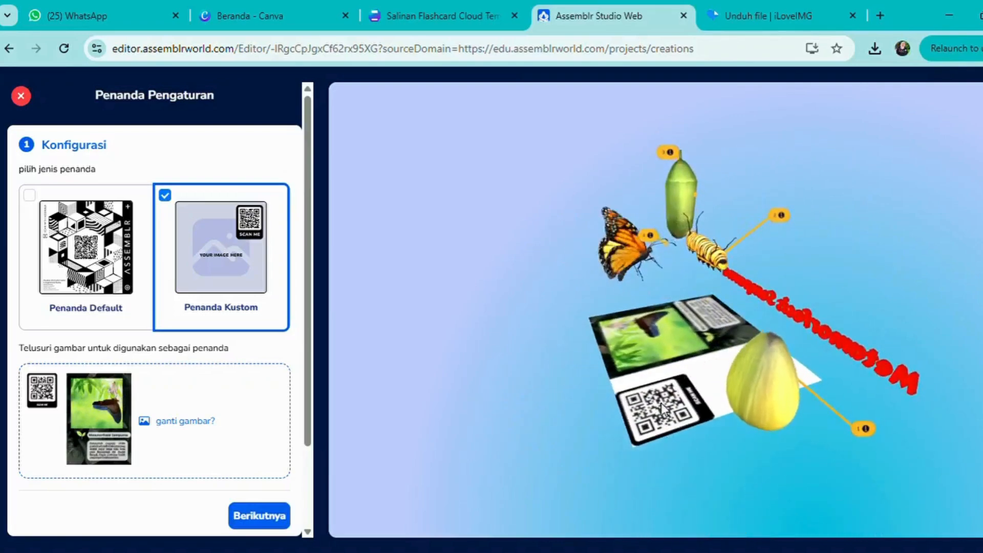
mouse_move(661, 404)
left_mouse_down()
mouse_move(685, 425)
mouse_move(668, 431)
left_mouse_up()
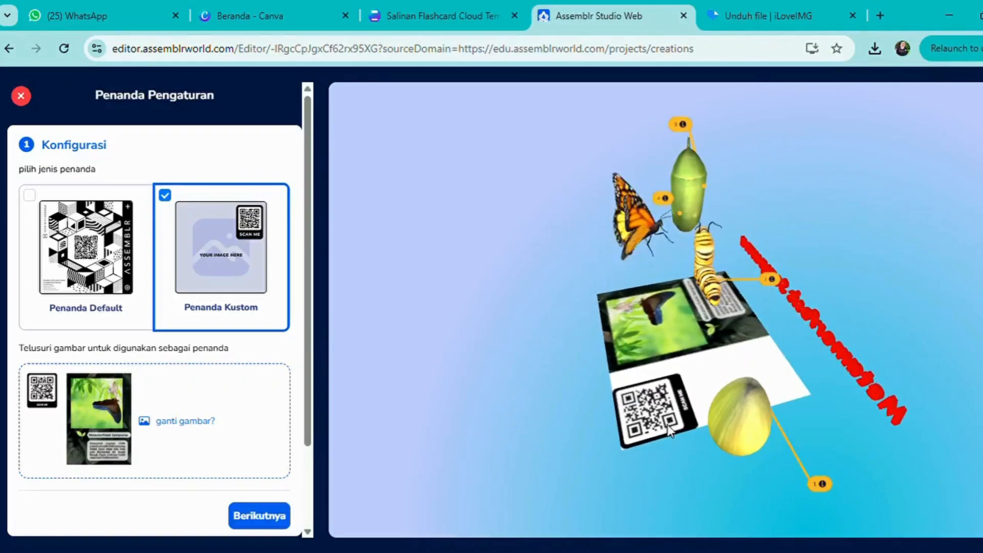
mouse_move(652, 389)
left_mouse_down()
mouse_move(632, 399)
mouse_move(575, 392)
mouse_move(595, 362)
mouse_move(732, 347)
left_mouse_up()
mouse_move(713, 398)
left_mouse_down()
mouse_move(672, 425)
mouse_move(615, 419)
mouse_move(613, 364)
mouse_move(693, 358)
mouse_move(695, 394)
mouse_move(557, 401)
mouse_move(541, 382)
left_mouse_up()
left_click_drag(601, 331, 627, 317)
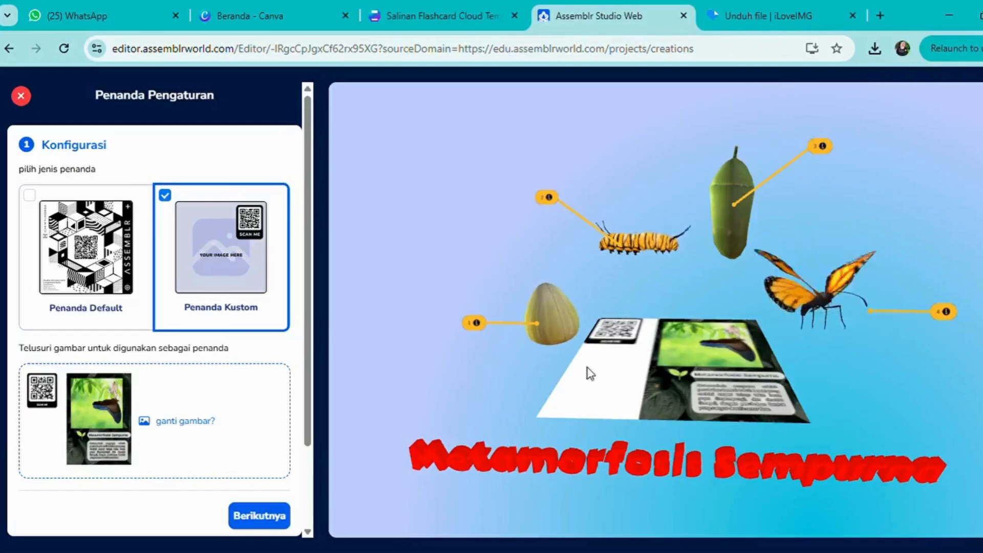
left_click_drag(579, 373, 583, 374)
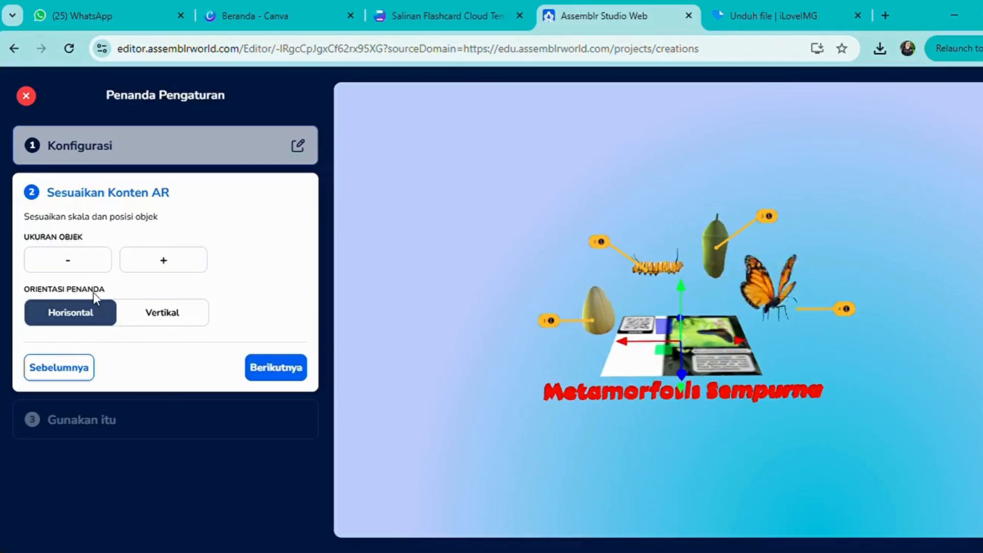
Reduce the AR object size by six increments to fit the metamorphosis models over the horizontal marker.
left_click(75, 263)
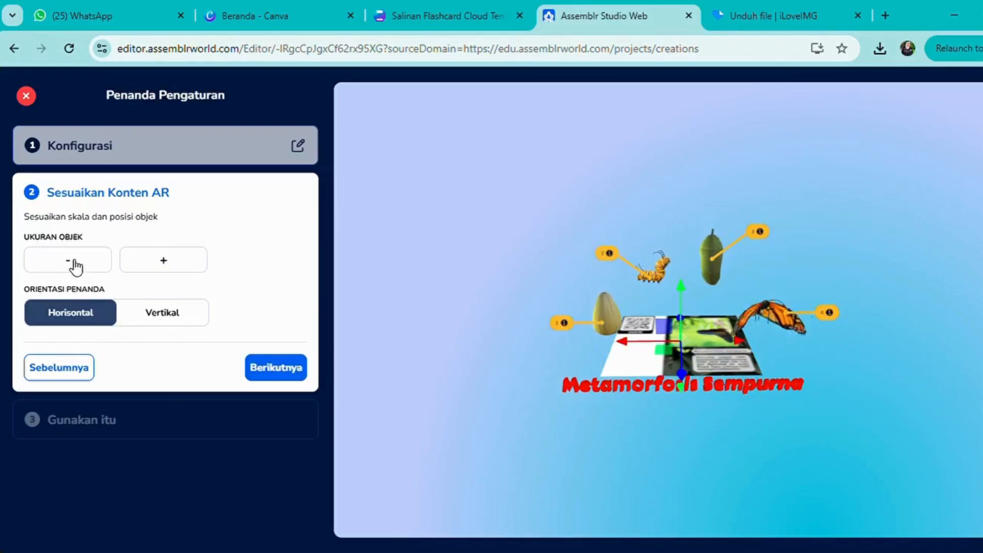
left_click(75, 264)
left_click(74, 263)
left_click(75, 264)
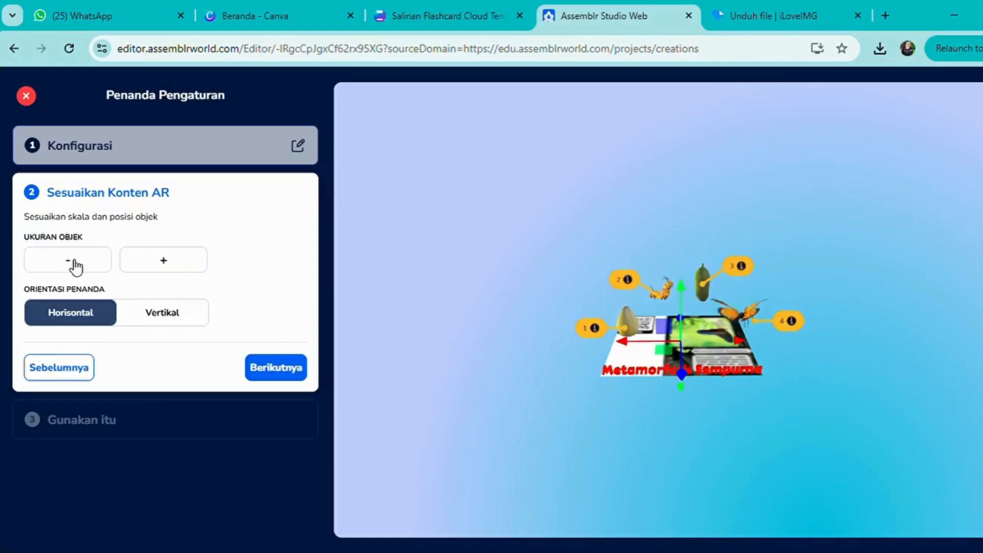
left_click(75, 264)
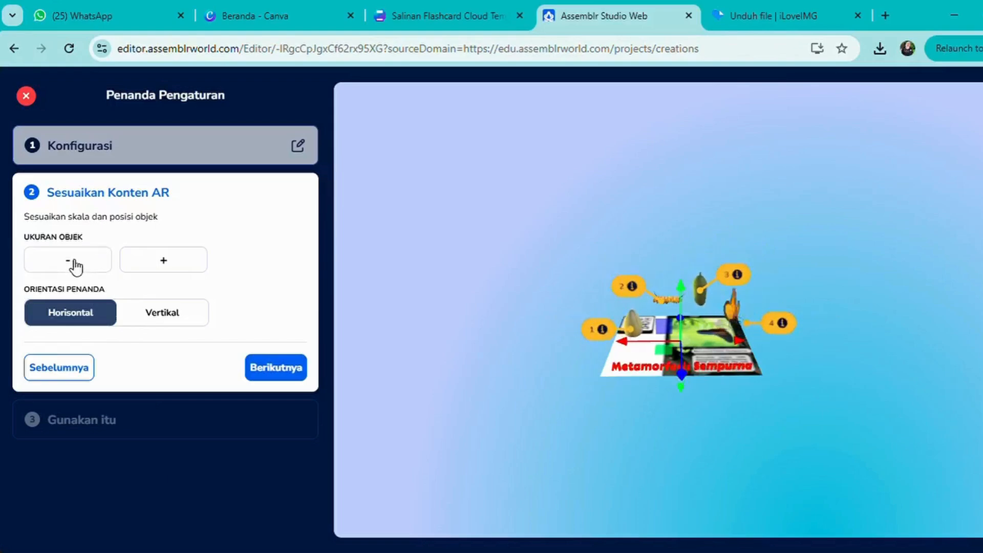
left_click(75, 264)
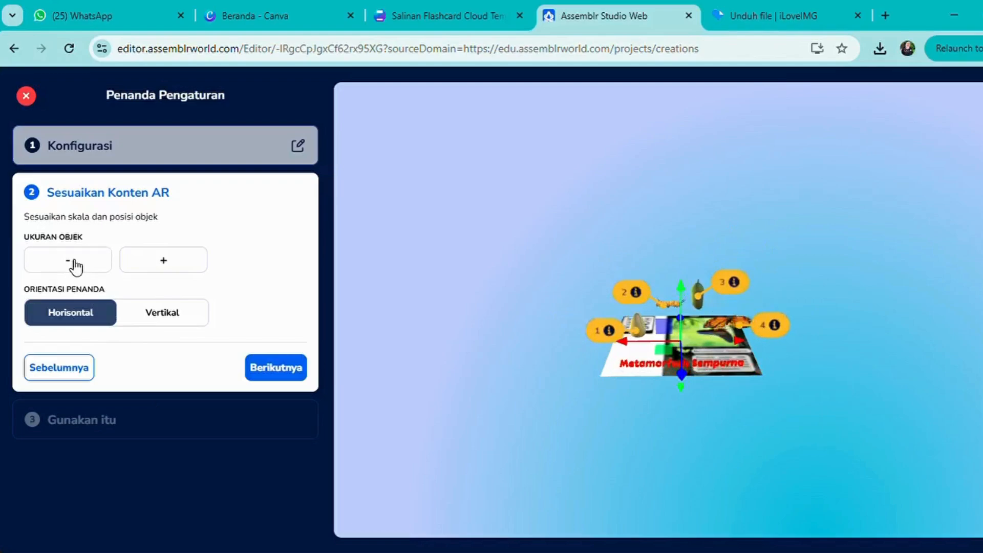
mouse_move(520, 335)
left_mouse_down()
mouse_move(569, 320)
mouse_move(621, 328)
mouse_move(634, 367)
mouse_move(763, 339)
mouse_move(620, 372)
mouse_move(537, 358)
mouse_move(520, 325)
mouse_move(507, 351)
mouse_move(515, 362)
mouse_move(514, 324)
left_mouse_up()
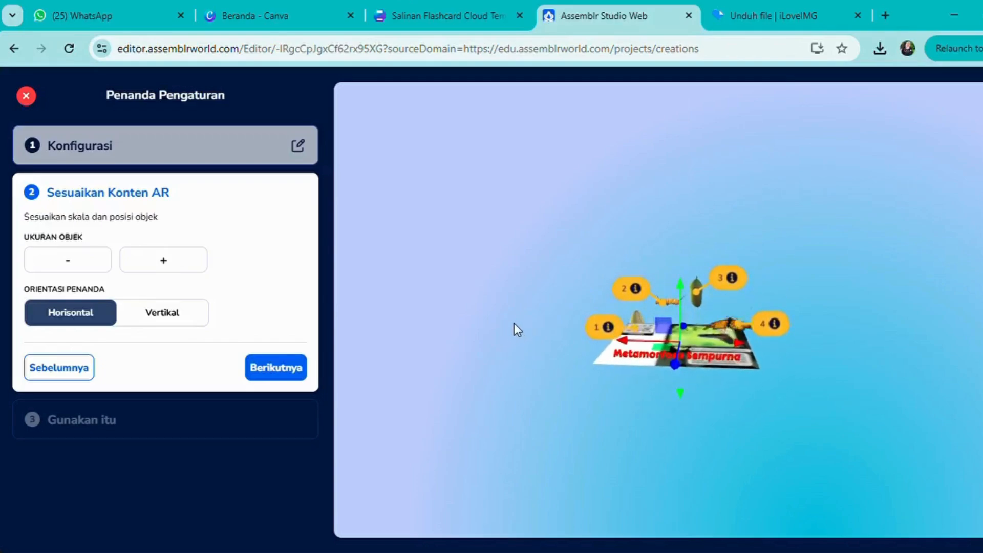
Examine up close and from different angles how the reduced metamorphosis models sit over the horizontal marker card.
scroll(699, 393, "up", 5)
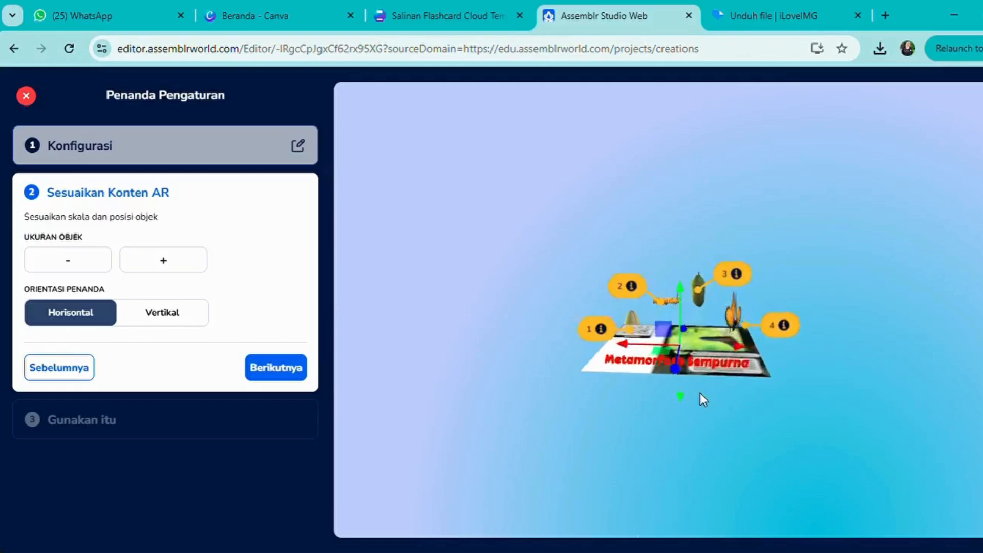
mouse_move(809, 250)
left_mouse_down()
mouse_move(844, 242)
mouse_move(803, 284)
mouse_move(849, 251)
mouse_move(929, 263)
mouse_move(863, 281)
mouse_move(803, 267)
mouse_move(825, 255)
mouse_move(815, 250)
left_mouse_up()
scroll(538, 233, "down", 3)
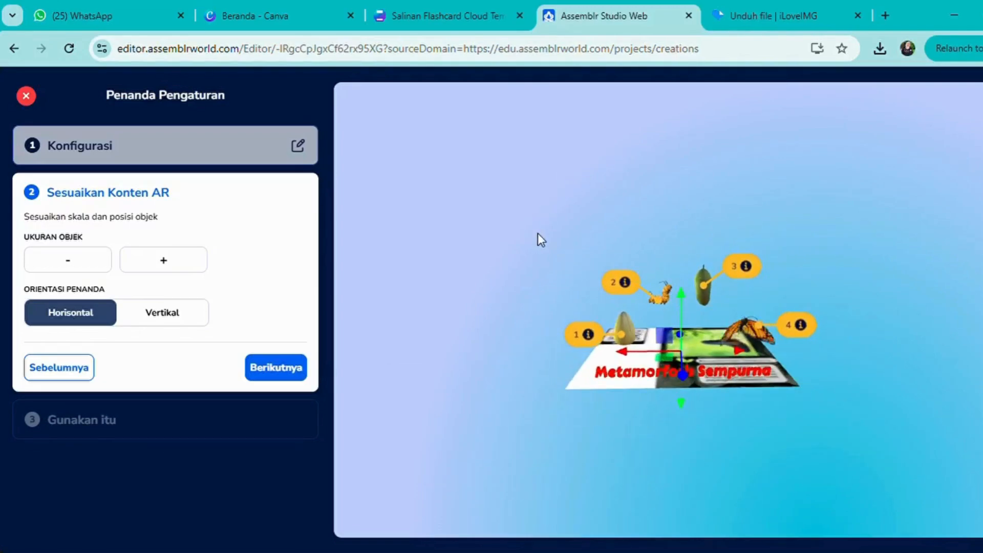
scroll(538, 233, "up", 5)
scroll(538, 232, "down", 3)
mouse_move(540, 247)
left_mouse_down()
mouse_move(545, 318)
mouse_move(627, 243)
mouse_move(824, 236)
mouse_move(605, 313)
mouse_move(527, 244)
mouse_move(529, 225)
mouse_move(542, 237)
left_mouse_up()
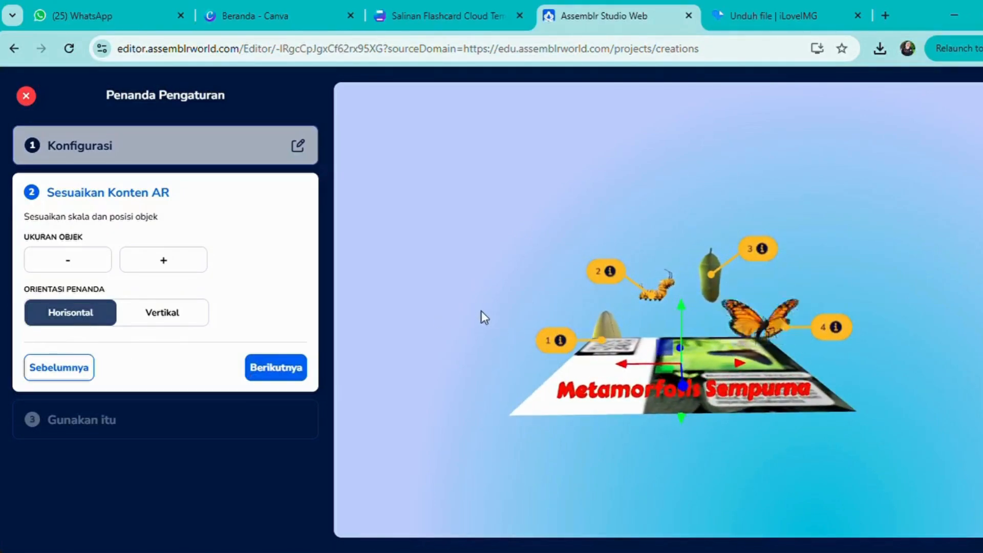
left_click_drag(482, 310, 485, 344)
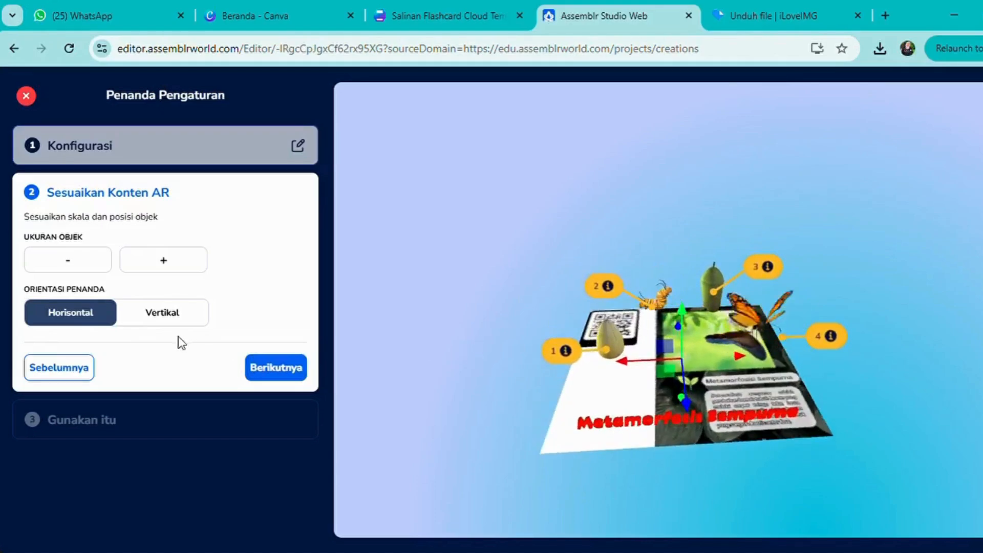
Try the vertical marker orientation, check the models against the upright card from the side and front, and return to horizontal.
left_click(165, 313)
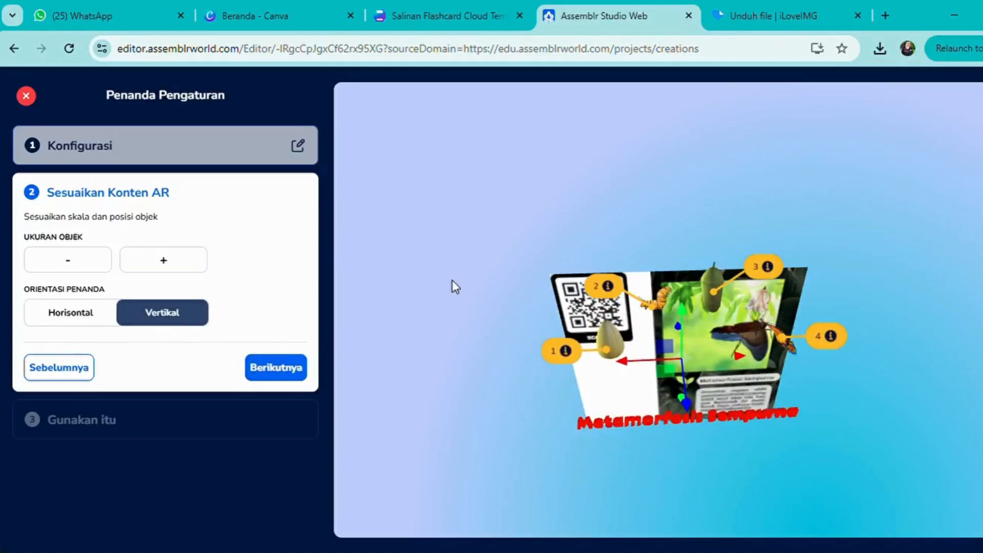
left_click_drag(447, 294, 542, 254)
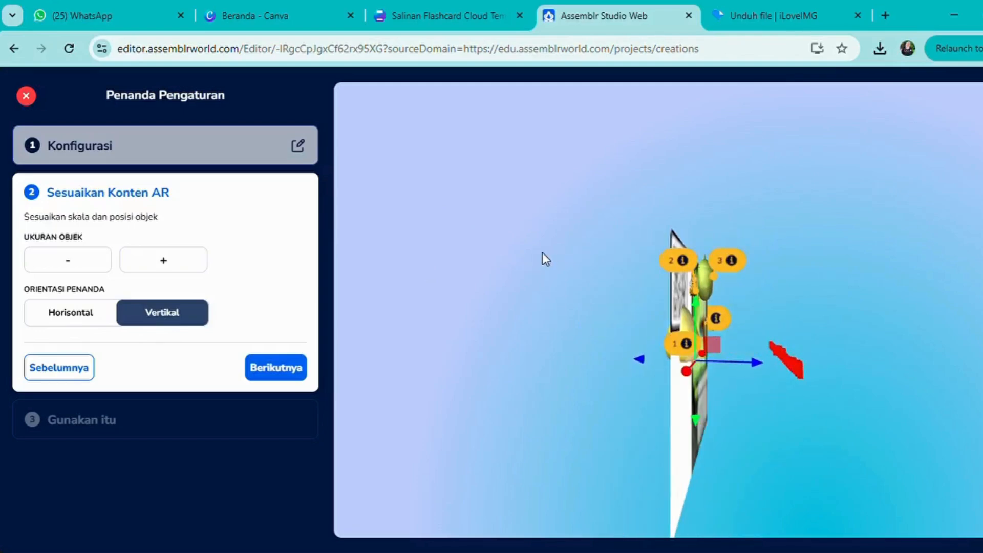
left_click_drag(594, 384, 490, 390)
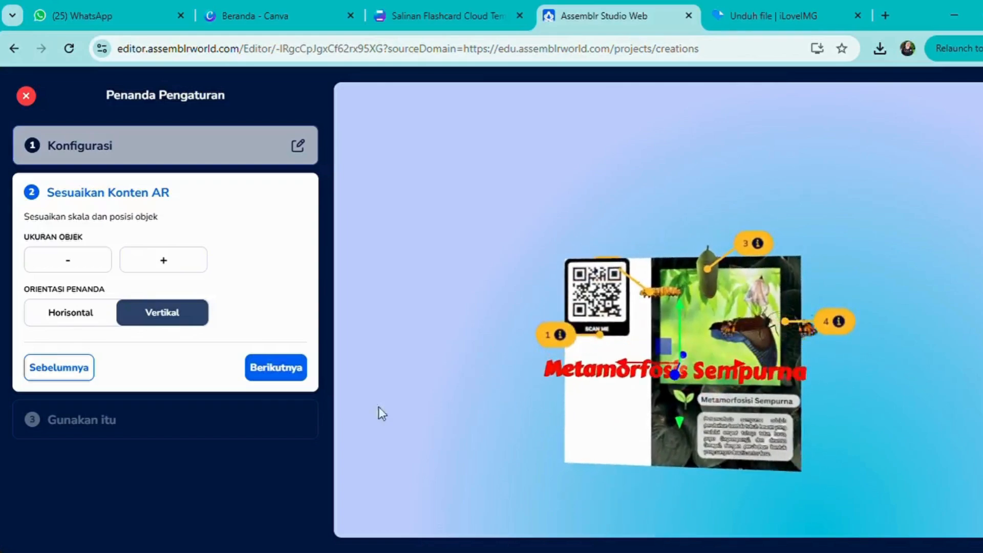
left_click(76, 312)
left_click_drag(616, 428, 624, 447)
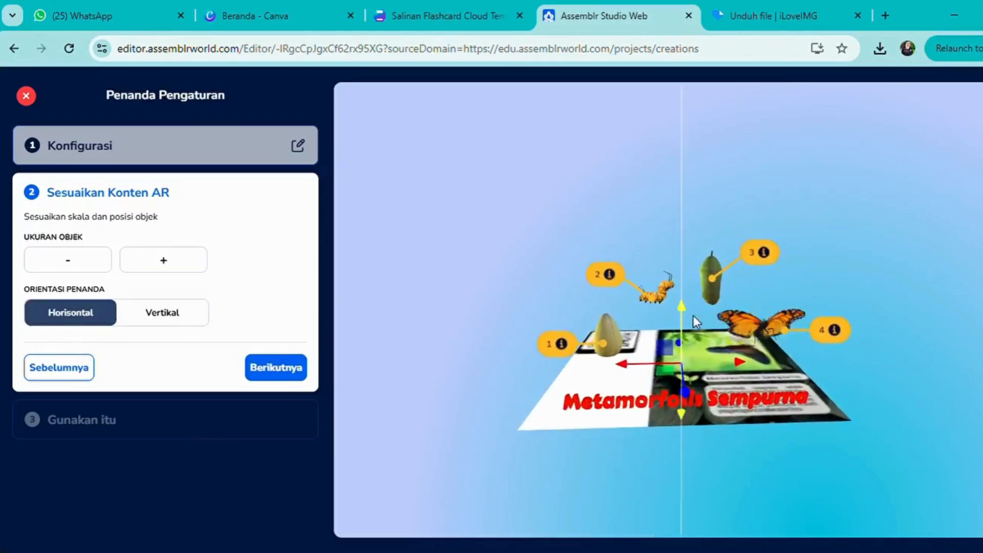
Accept the AR content adjustment for the horizontal marker and download the separate QR code image.
mouse_move(679, 314)
left_mouse_down()
mouse_move(672, 294)
mouse_move(690, 329)
mouse_move(686, 317)
left_mouse_up()
mouse_move(472, 375)
left_mouse_down()
mouse_move(502, 334)
mouse_move(507, 359)
mouse_move(471, 370)
mouse_move(469, 386)
left_mouse_up()
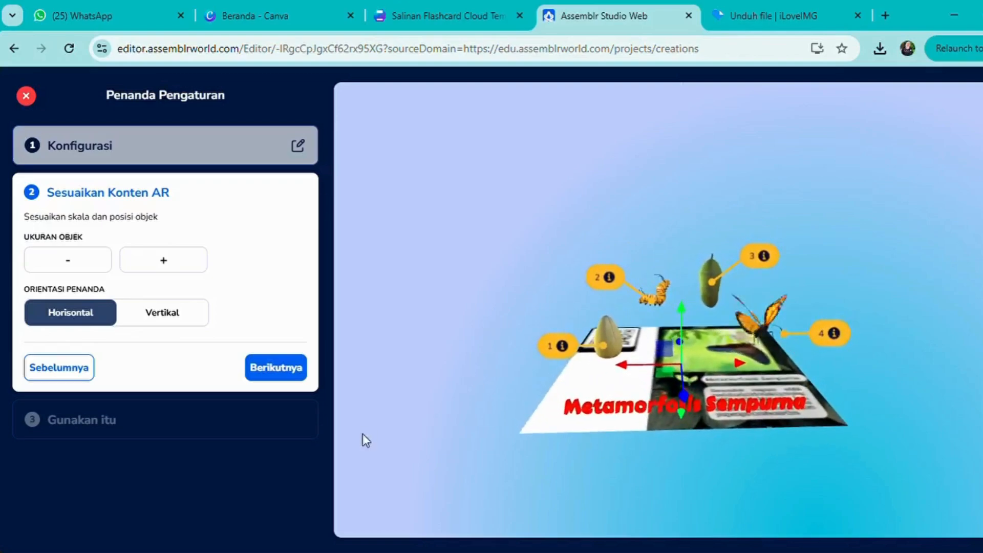
left_click(292, 374)
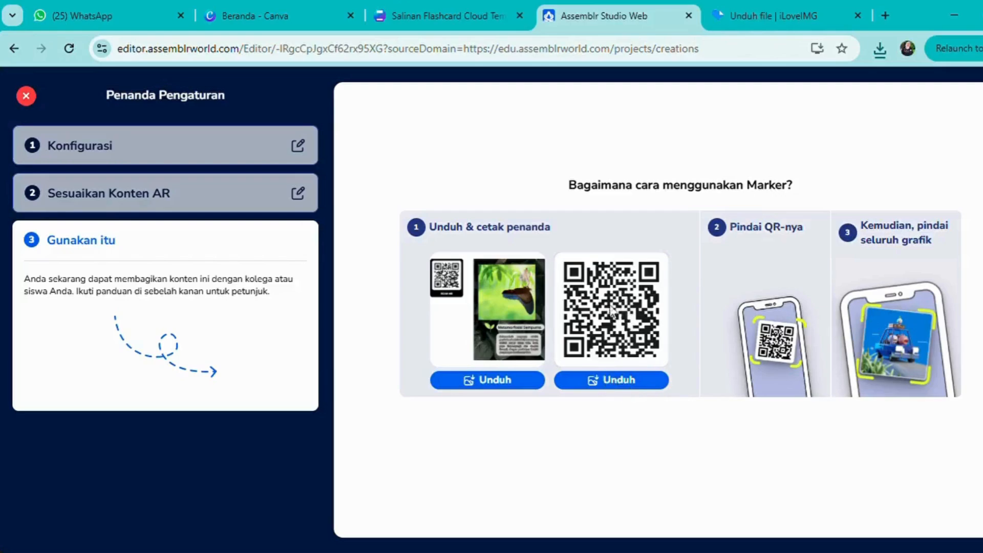
left_click(614, 388)
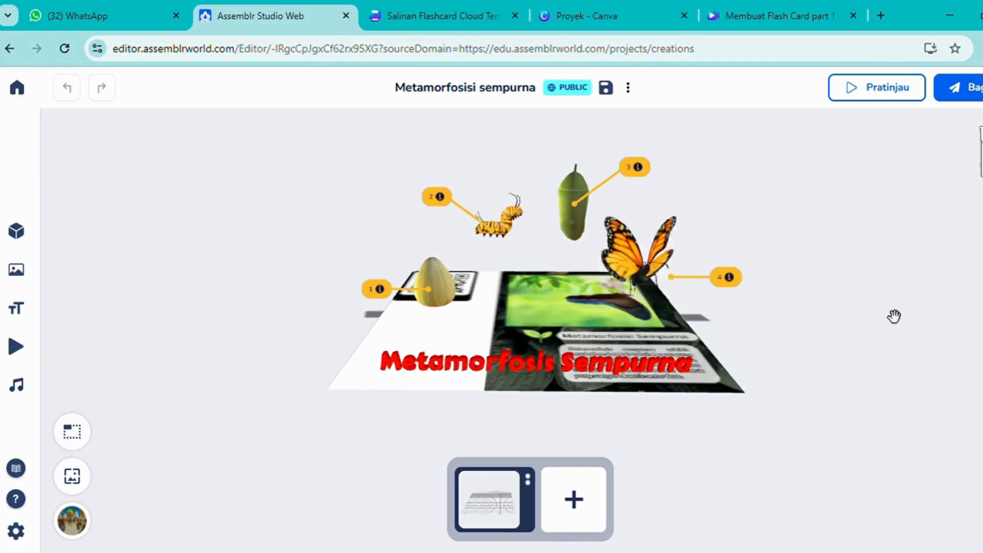
Inspect the Metamorfosisi sempurna scene over its marker card and play the project preview.
mouse_move(861, 311)
left_mouse_down()
mouse_move(825, 357)
mouse_move(810, 353)
mouse_move(869, 330)
left_mouse_up()
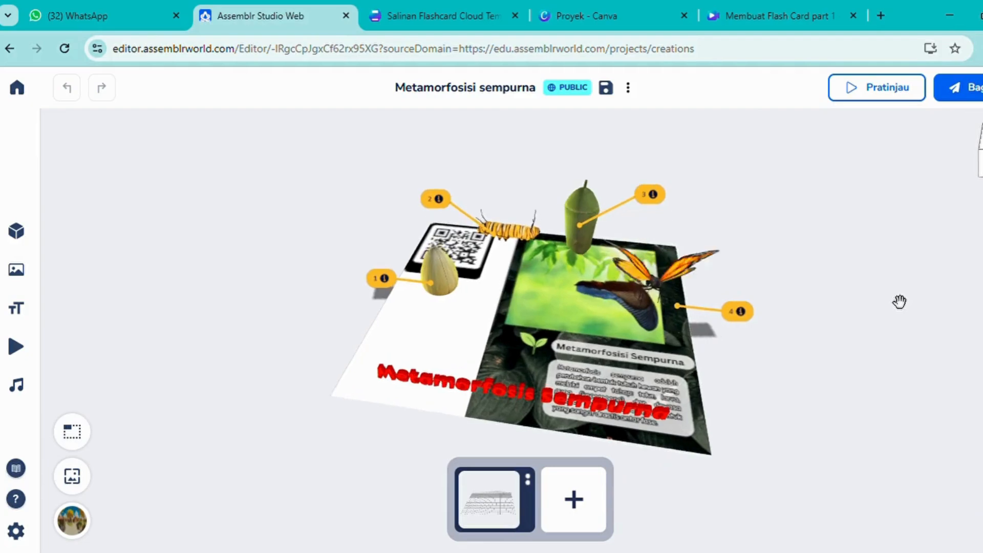
scroll(899, 303, "up", 2)
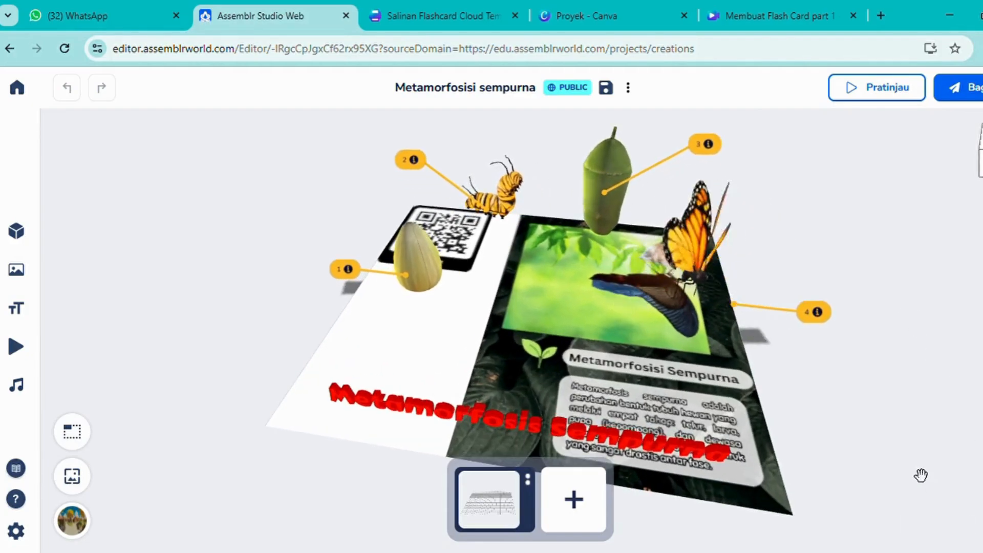
left_click_drag(921, 474, 937, 453)
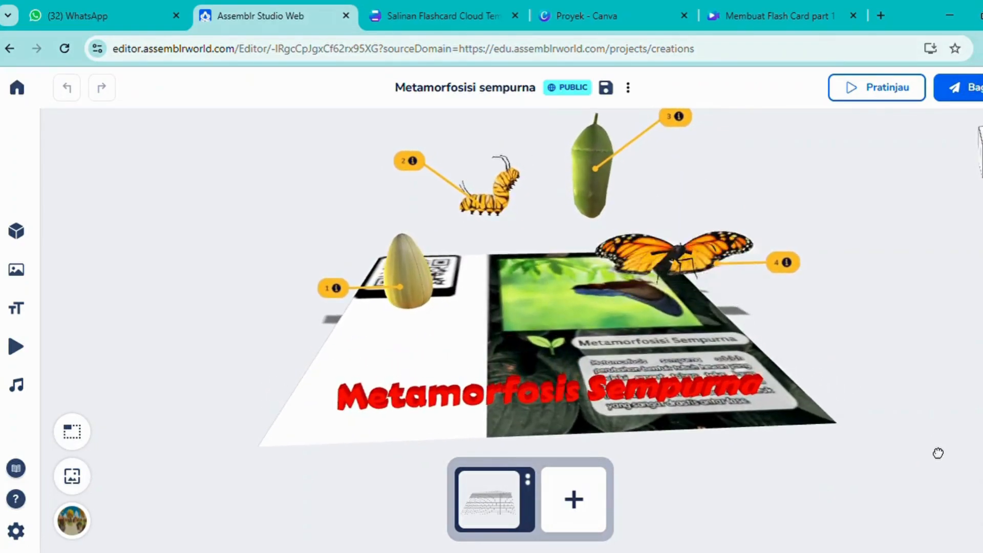
left_click(839, 95)
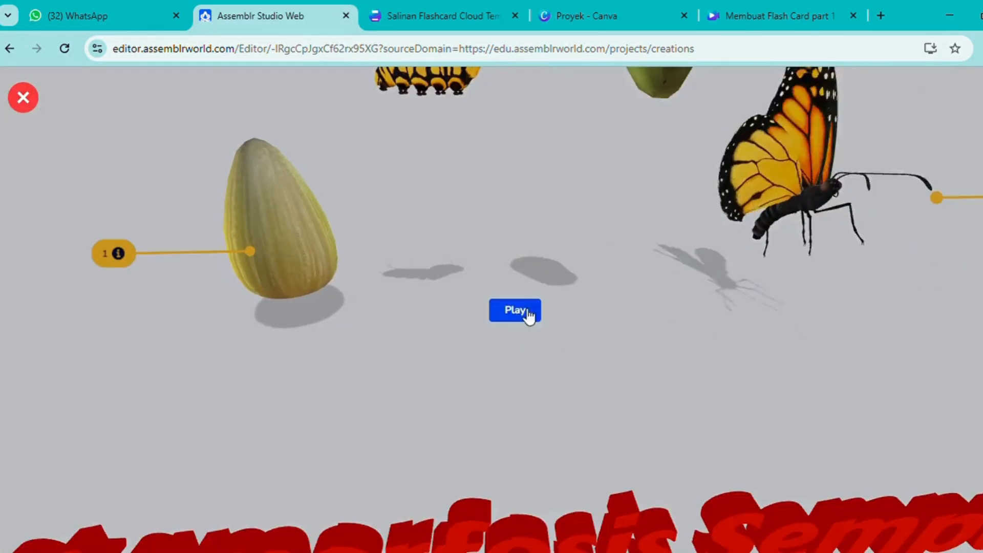
left_click(512, 308)
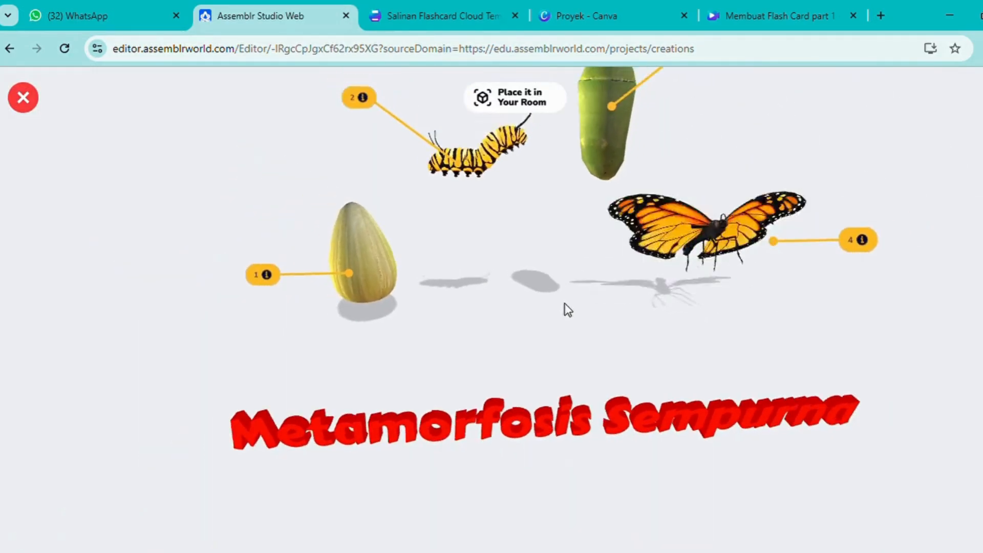
scroll(568, 300, "down", 2)
mouse_move(580, 336)
left_mouse_down()
mouse_move(533, 325)
mouse_move(594, 340)
left_mouse_up()
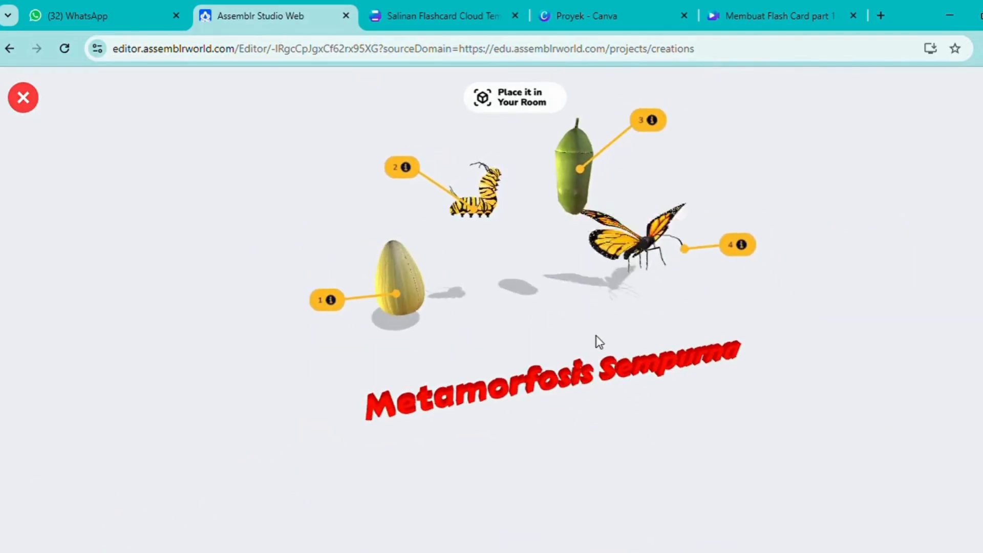
Check annotations 1 to 4 on the egg, caterpillar, pupa and butterfly in the preview, viewing the scene from different angles.
left_click(331, 303)
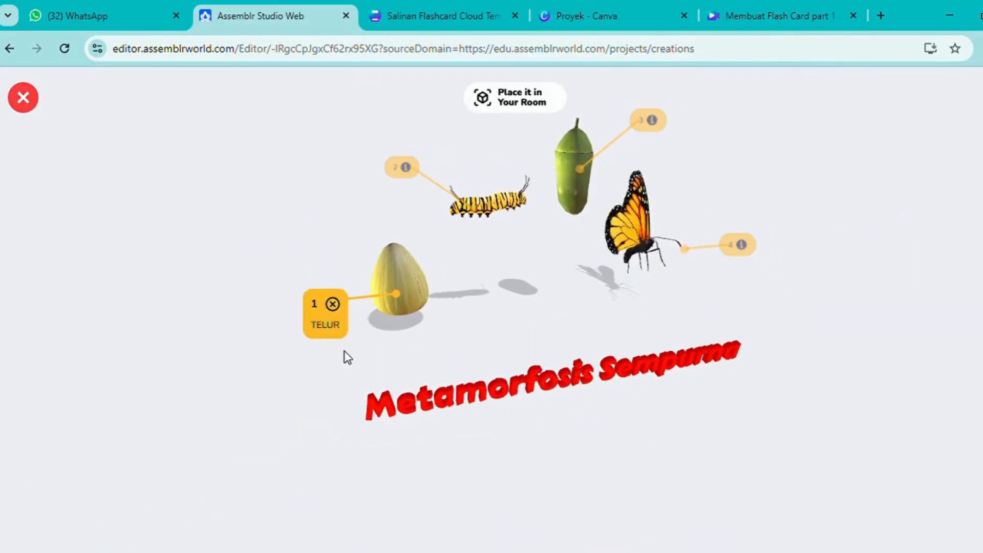
left_click(404, 167)
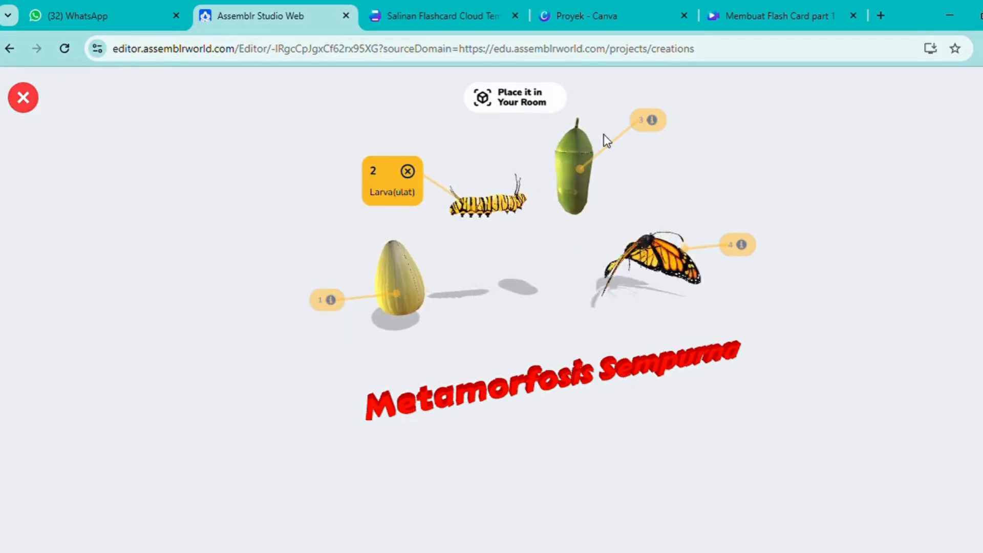
left_click(649, 121)
left_click_drag(758, 182, 728, 198)
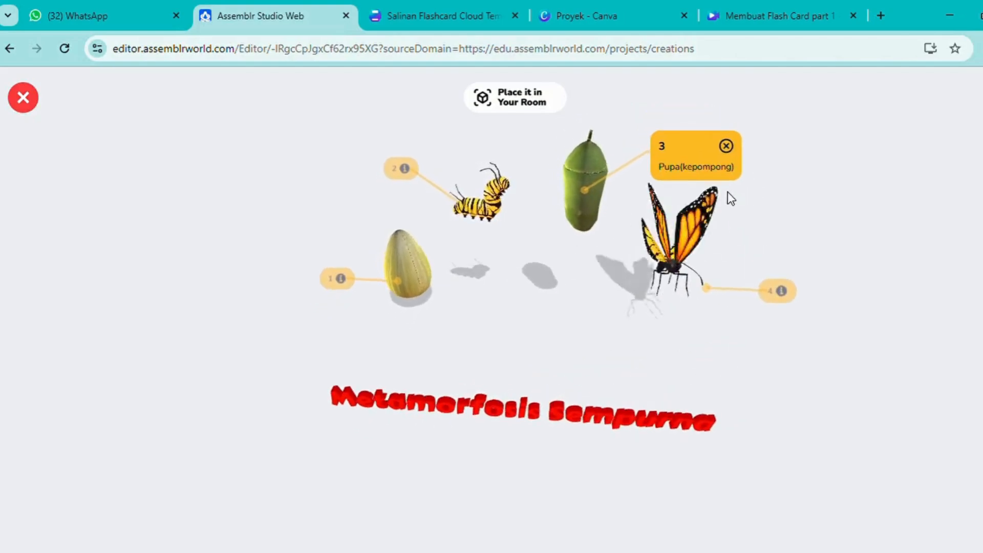
left_click(785, 305)
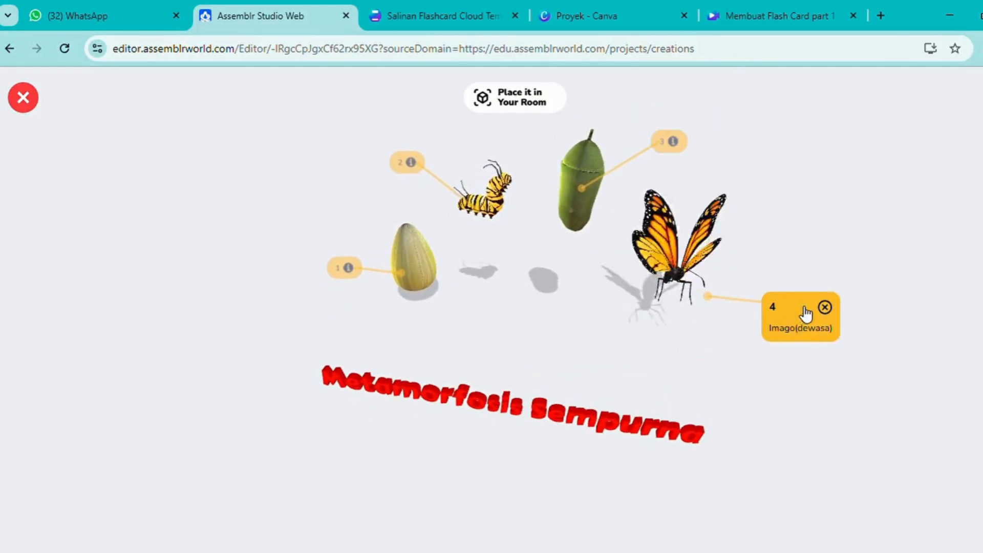
mouse_move(854, 247)
left_mouse_down()
mouse_move(866, 222)
mouse_move(849, 247)
mouse_move(729, 241)
mouse_move(615, 216)
mouse_move(763, 241)
mouse_move(904, 223)
mouse_move(874, 245)
mouse_move(853, 231)
mouse_move(859, 211)
mouse_move(867, 240)
left_mouse_up()
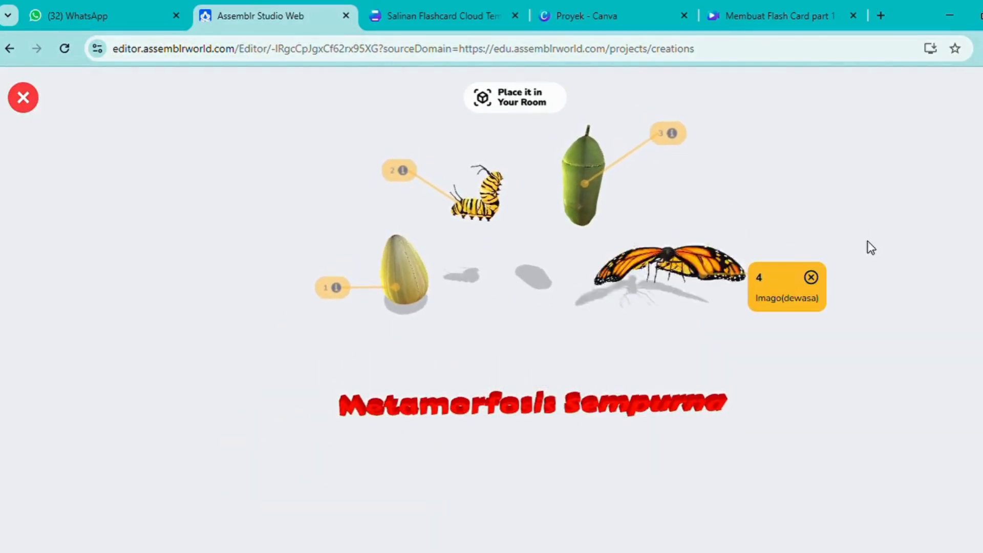